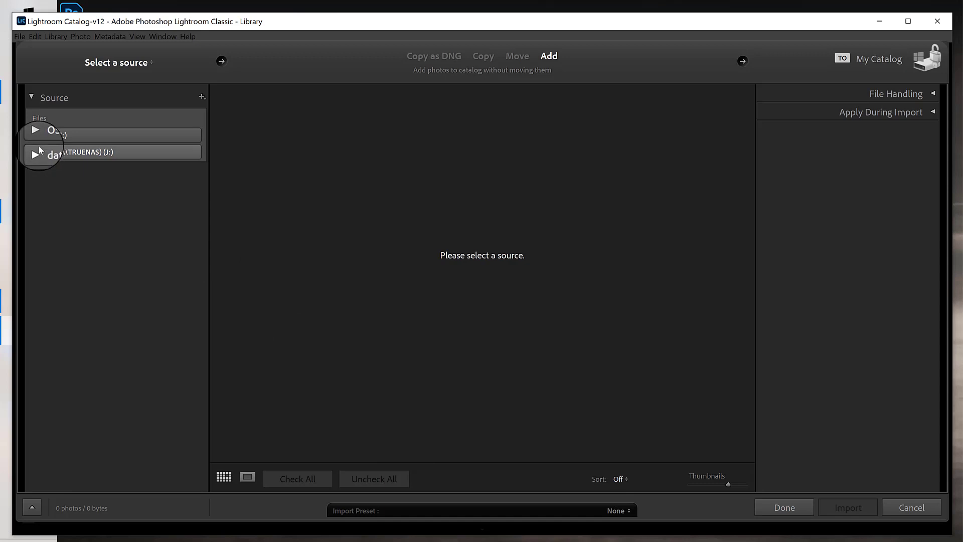
Step: Set the import source to the Desktop location and select its desktop subfolder
{"action": "left_click", "coordinate": [35, 132]}
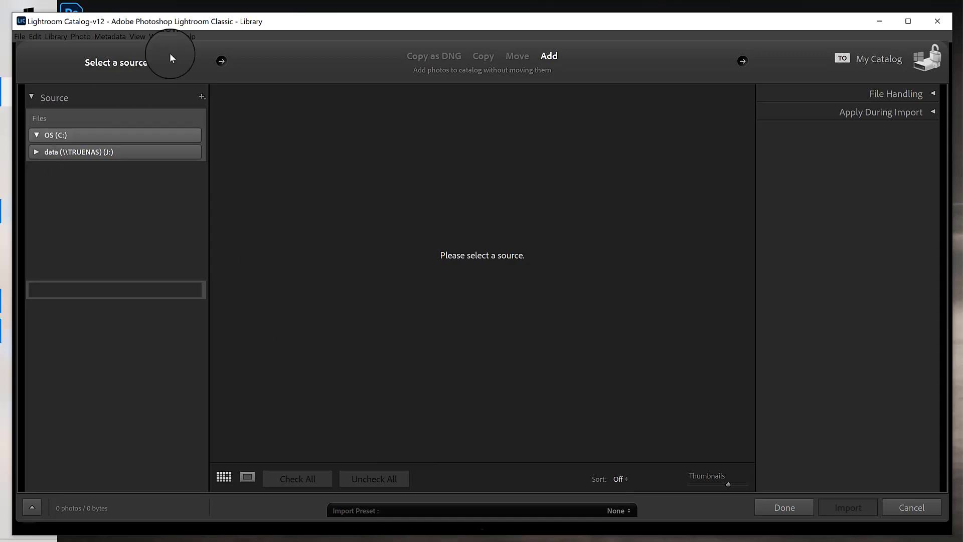
{"action": "left_click", "coordinate": [221, 63]}
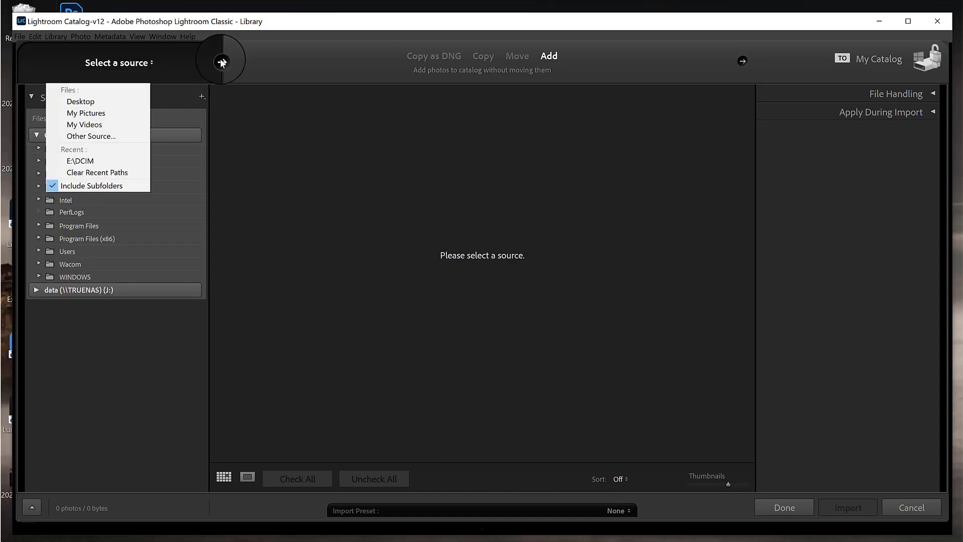
{"action": "left_click", "coordinate": [98, 102]}
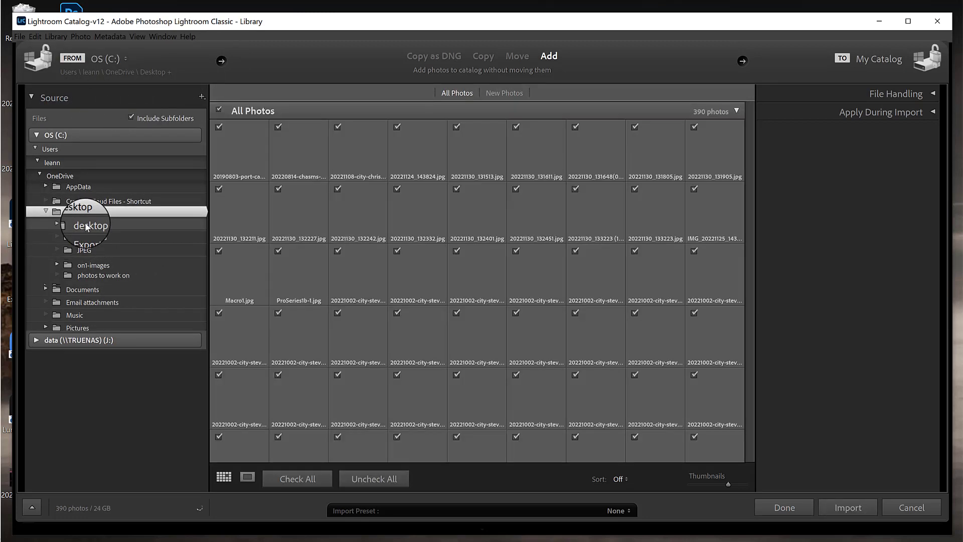
{"action": "left_click", "coordinate": [86, 226]}
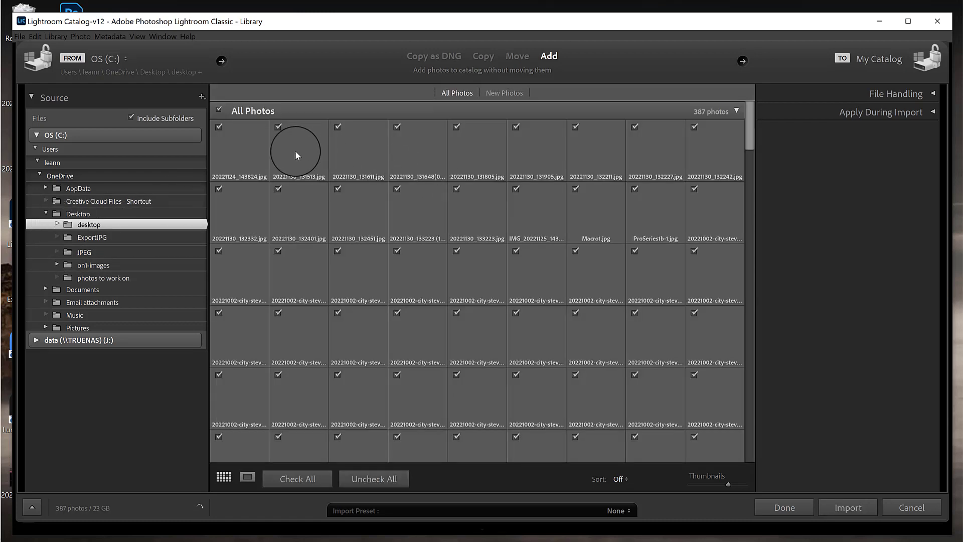
Step: Select the 20221224-alowyn-gardens folder inside desktop > 2022 > macro and import all its photos with the Add method
{"action": "left_click", "coordinate": [55, 221]}
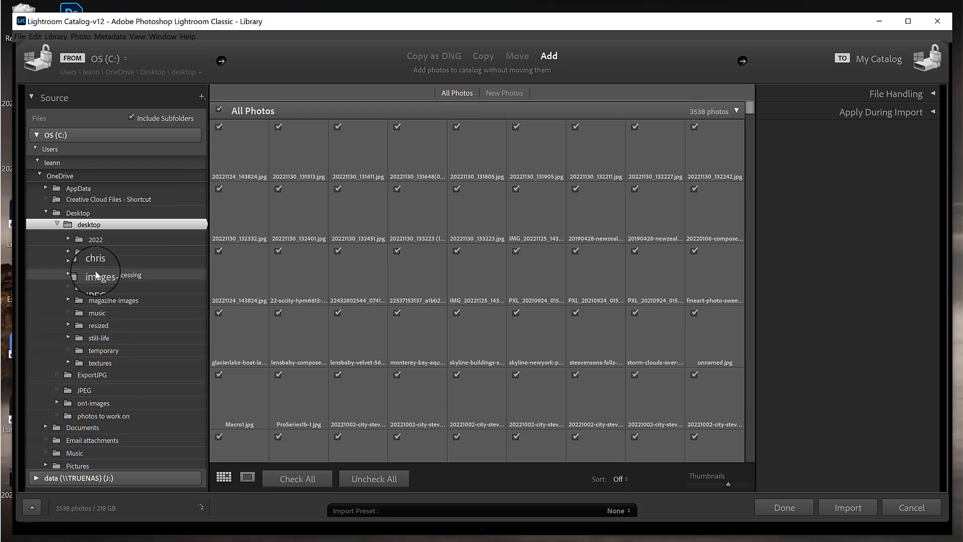
{"action": "left_click", "coordinate": [69, 239]}
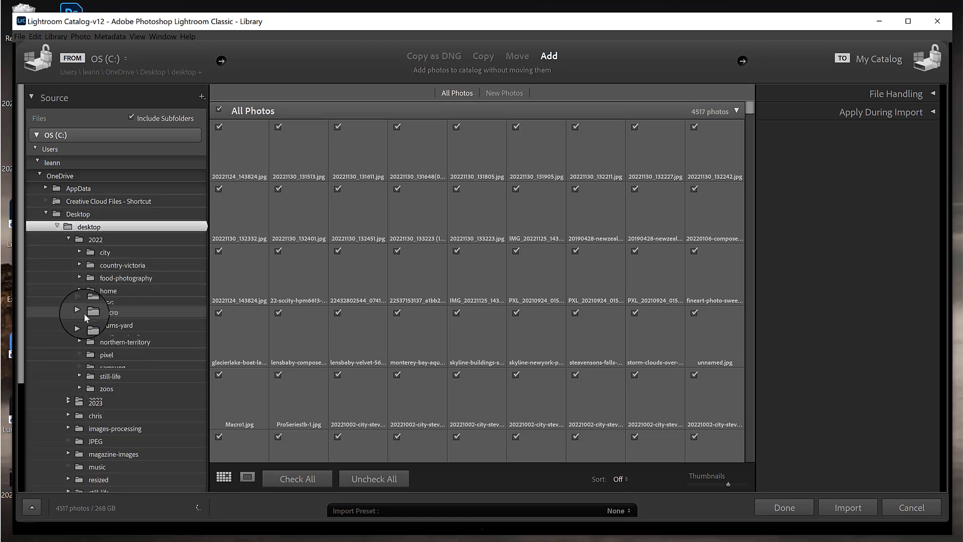
{"action": "left_click", "coordinate": [79, 311]}
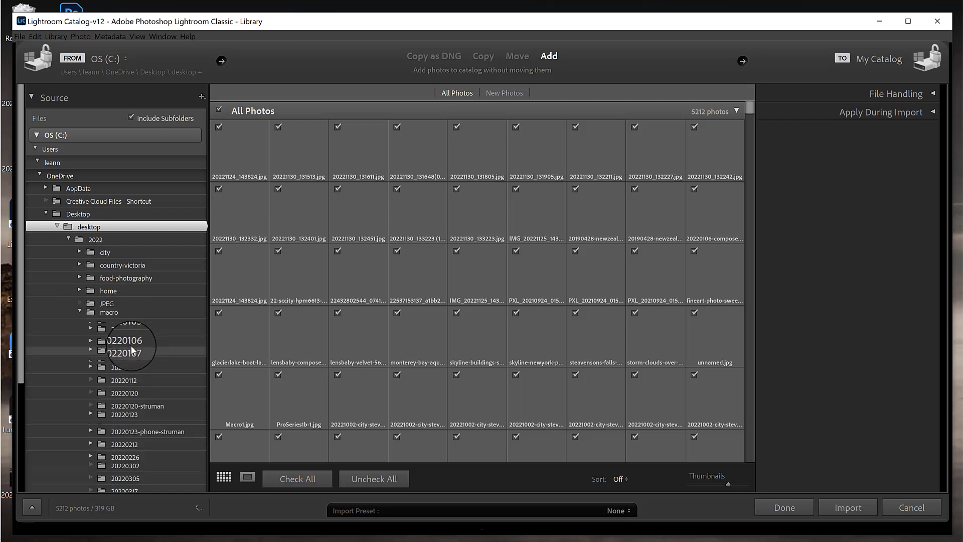
{"action": "scroll", "coordinate": [132, 352], "scroll_direction": "down", "scroll_amount": 10}
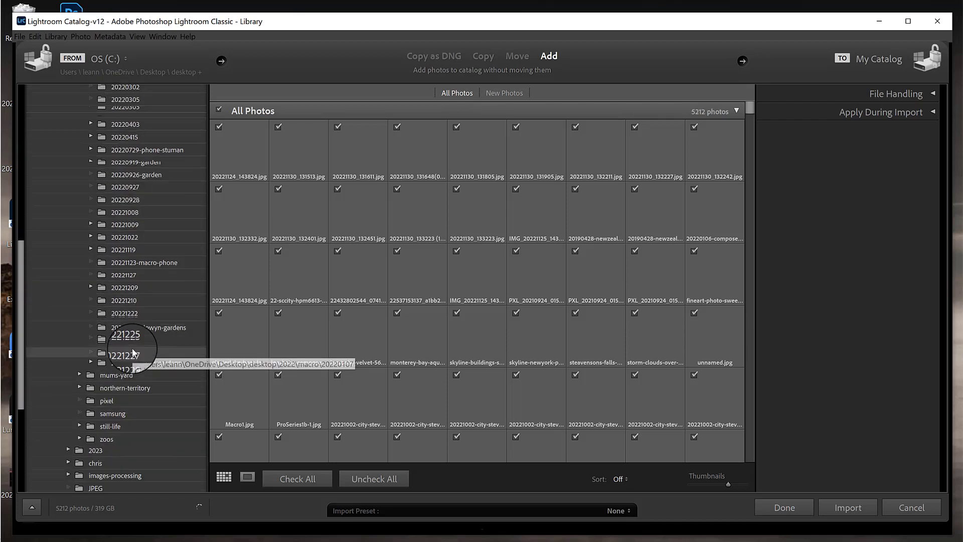
{"action": "left_click", "coordinate": [126, 327]}
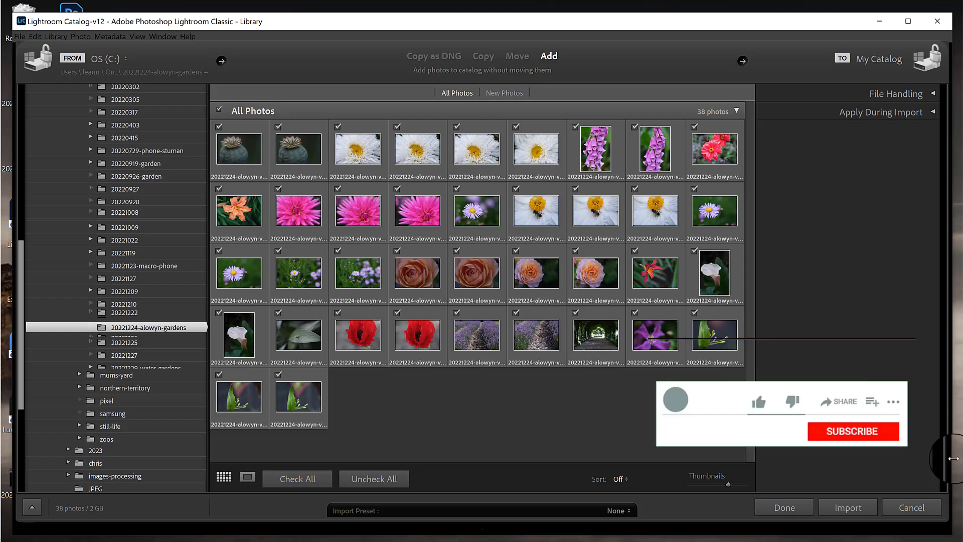
{"action": "left_click", "coordinate": [858, 511]}
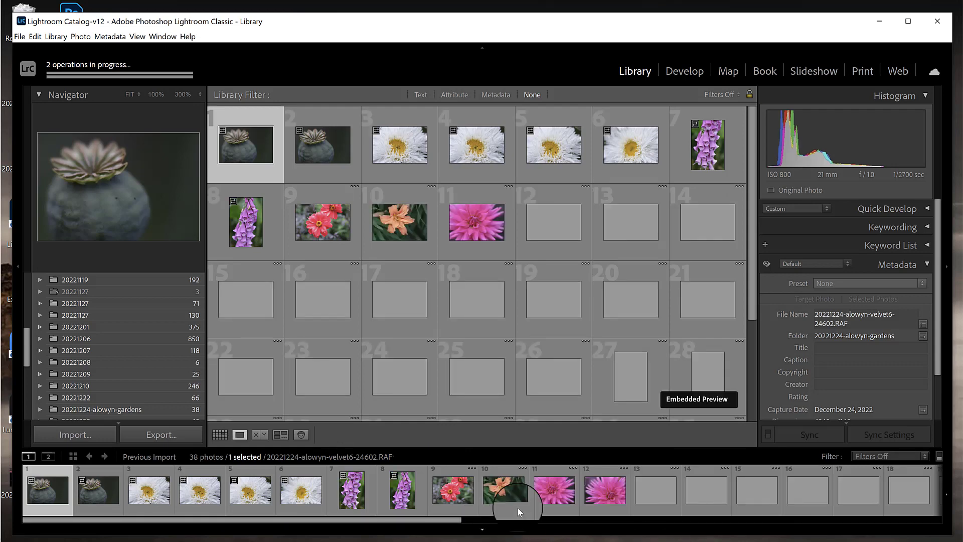
Step: View the first imported photo in Loupe view and review the photos one by one through the second red poppy shot
{"action": "key", "text": "e"}
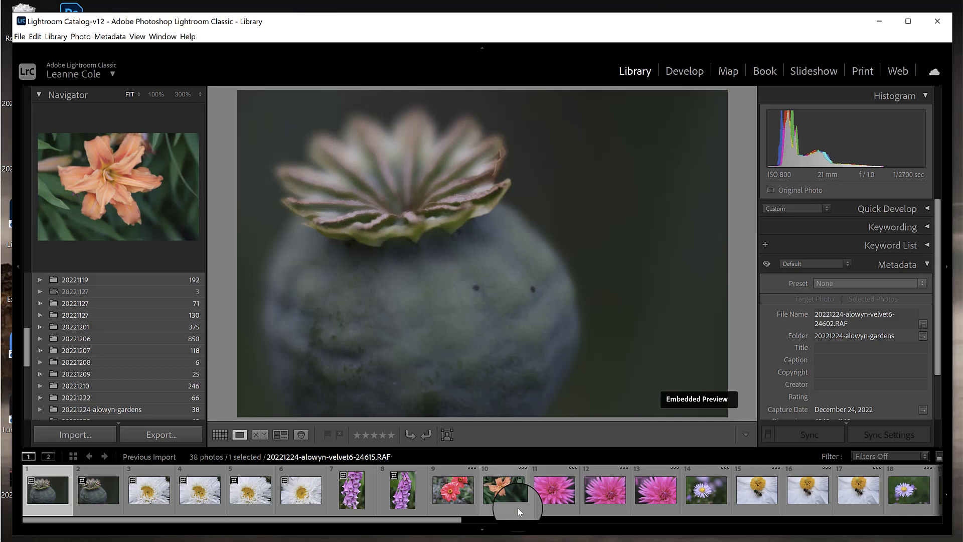
{"action": "key", "text": "Right"}
{"action": "key", "text": "Right"}
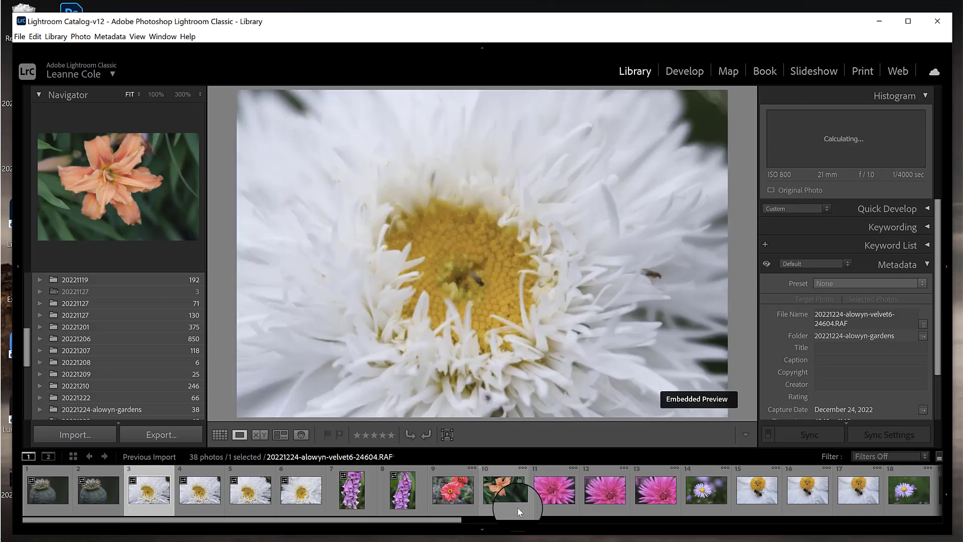
{"action": "key", "text": "Right"}
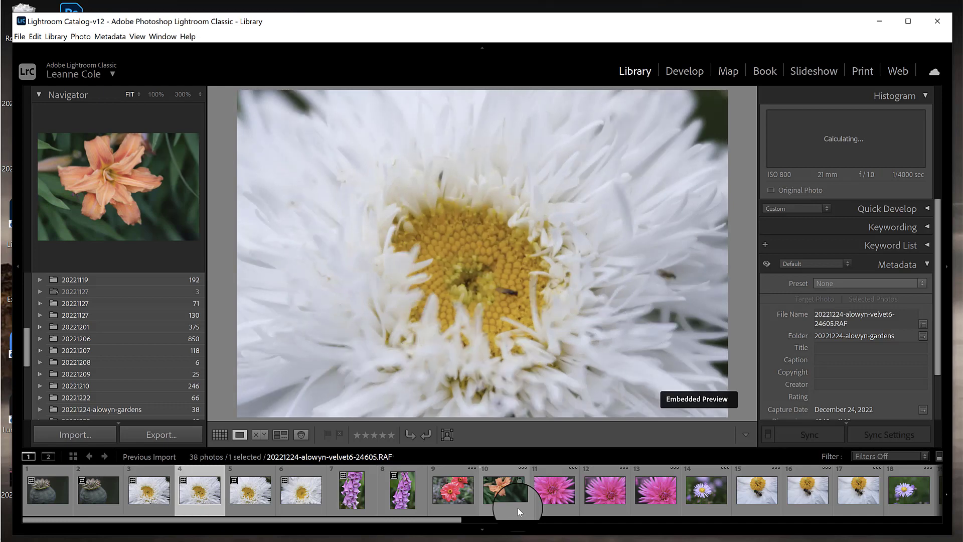
{"action": "key", "text": "Right"}
{"action": "key", "text": "Right"}
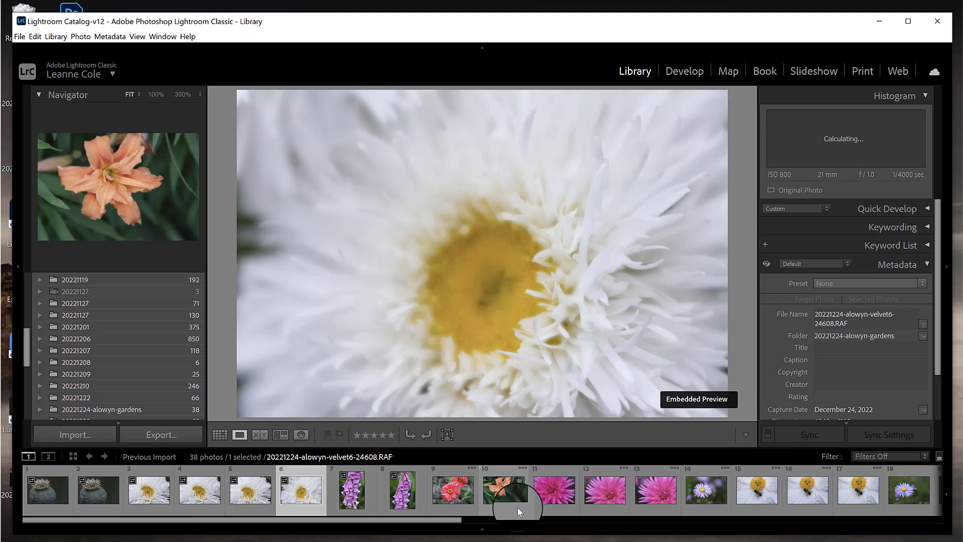
{"action": "key", "text": "Right"}
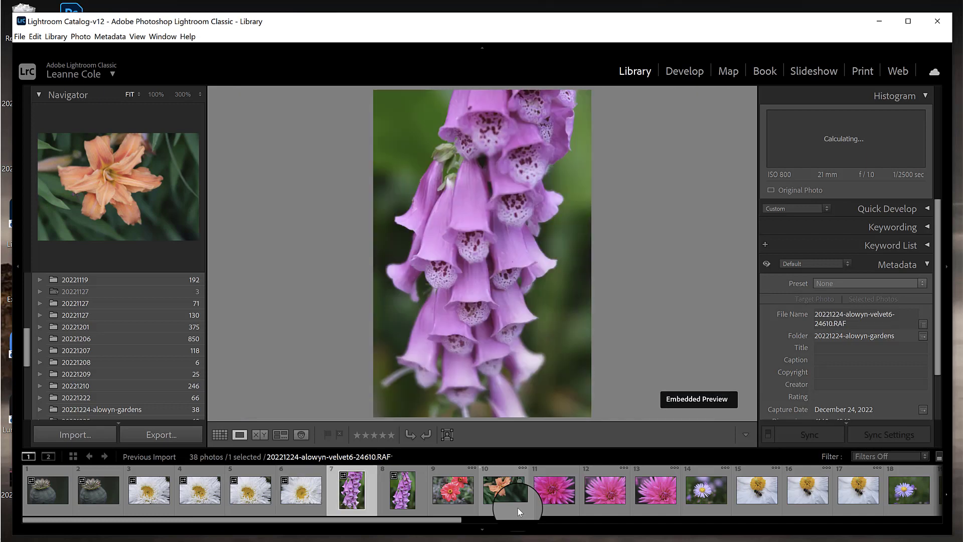
{"action": "key", "text": "Right"}
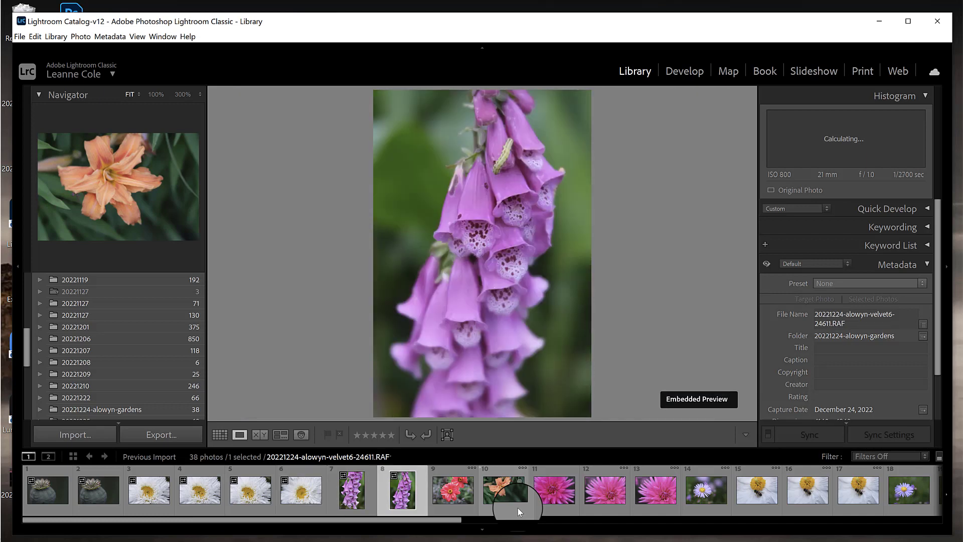
{"action": "key", "text": "Right"}
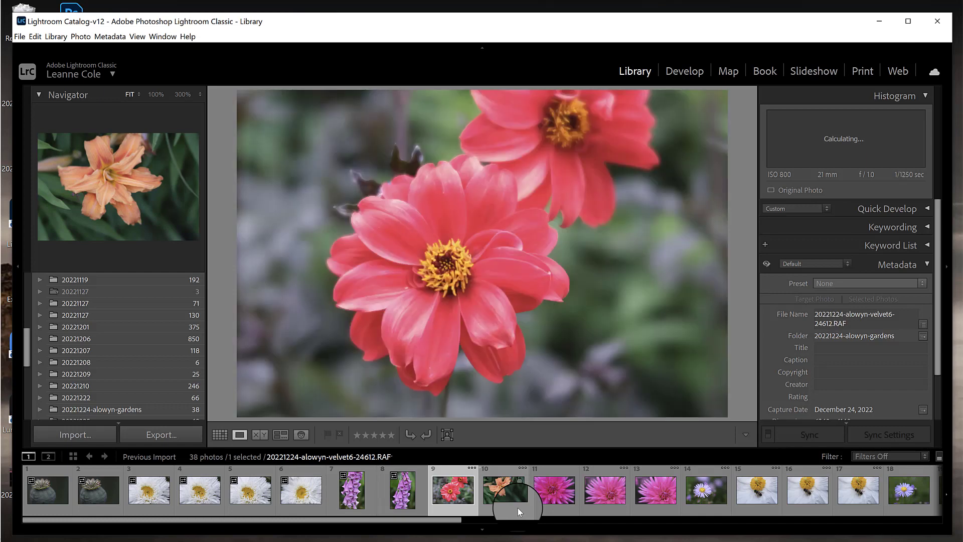
{"action": "key", "text": "Right"}
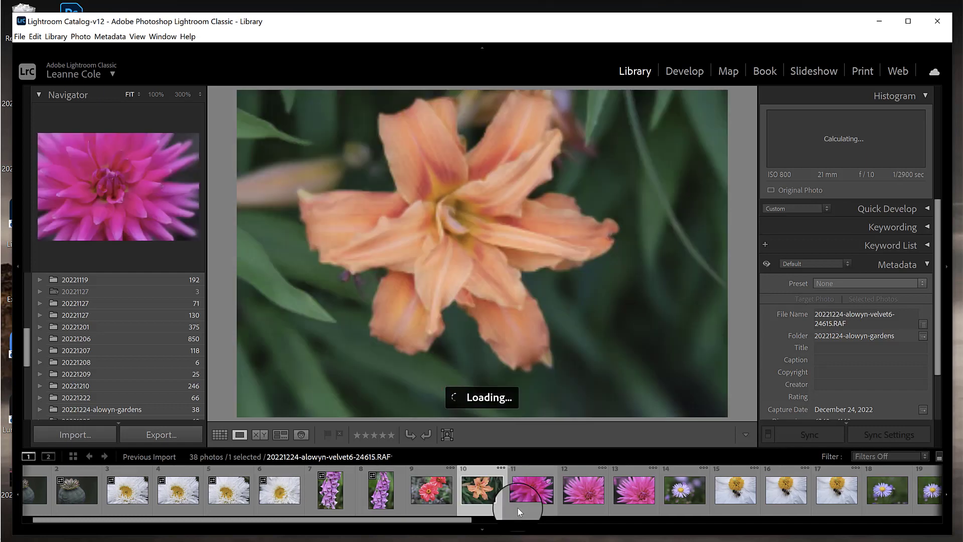
{"action": "key", "text": "Right"}
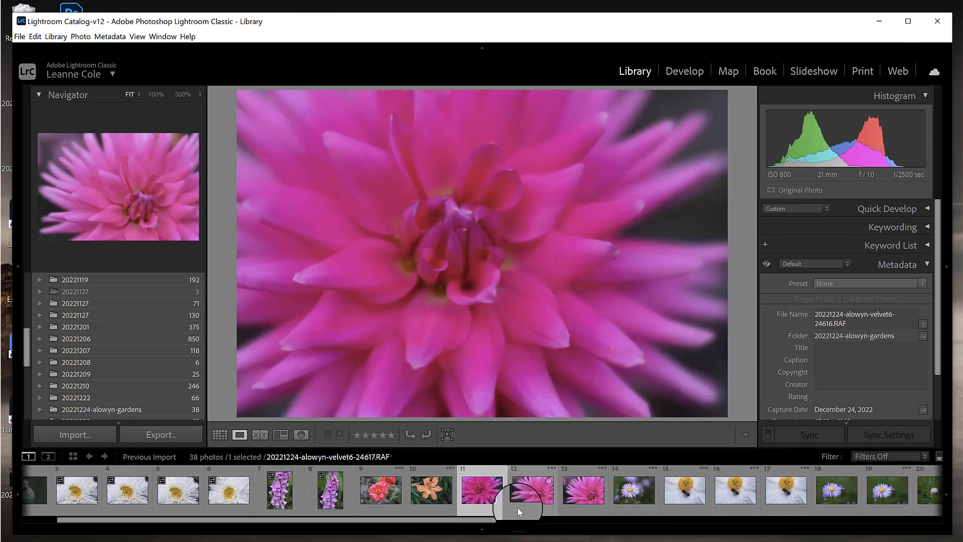
{"action": "key", "text": "Left"}
{"action": "key", "text": "Right"}
{"action": "key", "text": "Right"}
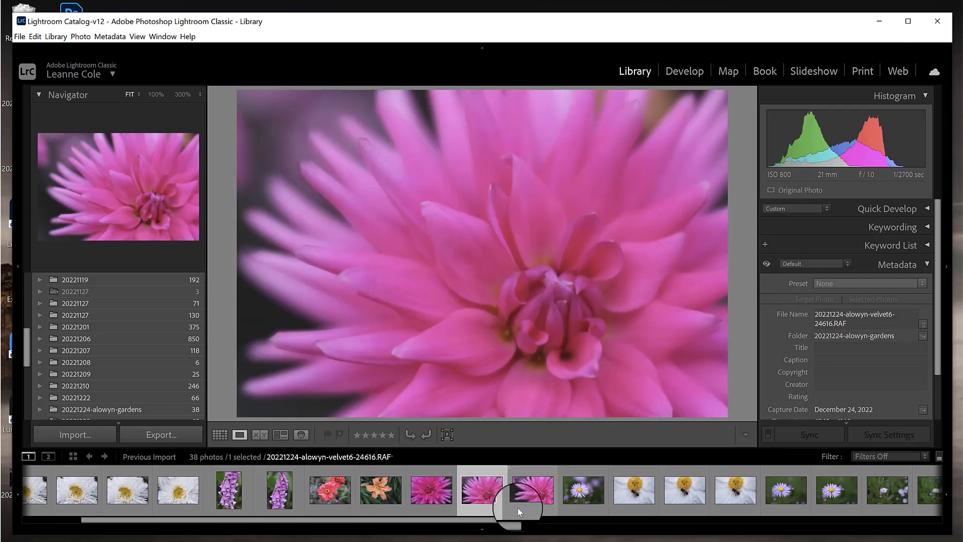
{"action": "key", "text": "Right"}
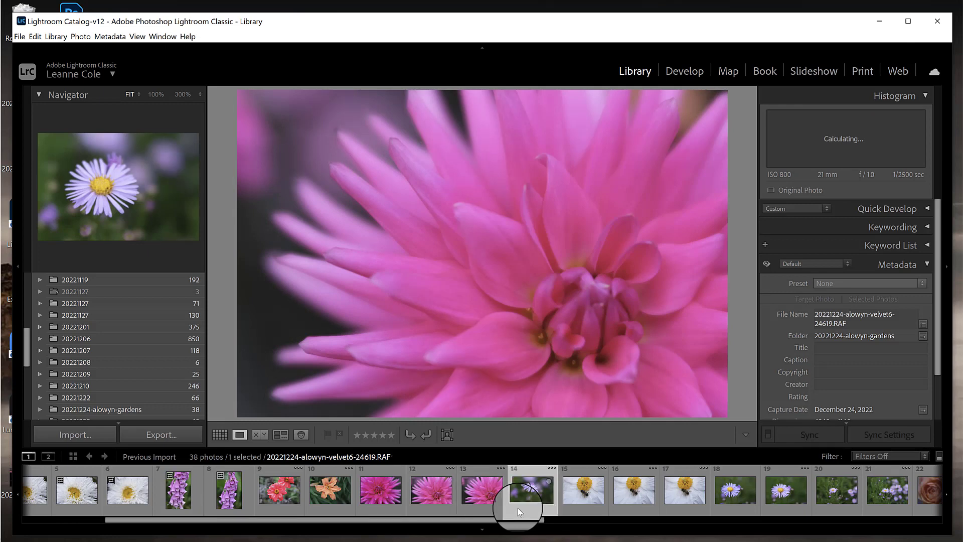
{"action": "key", "text": "Right"}
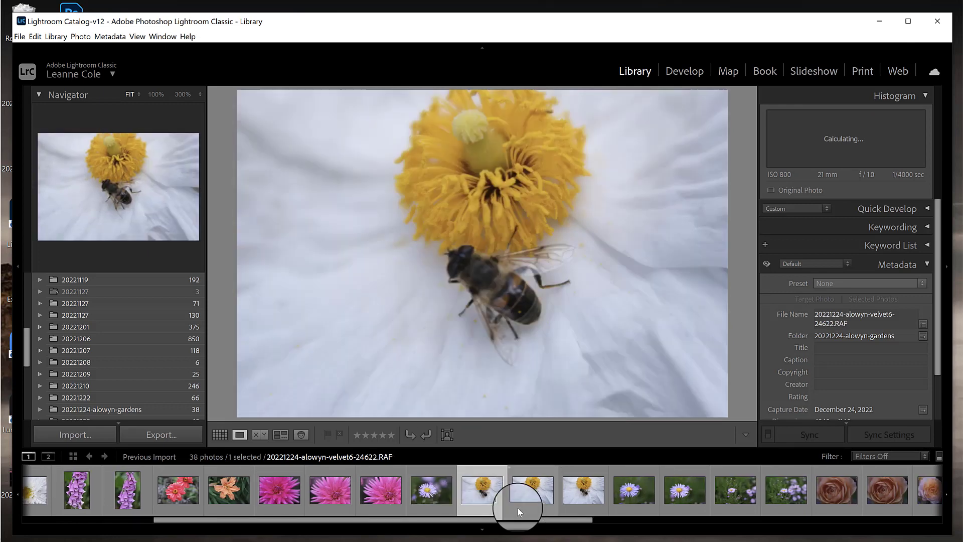
{"action": "key", "text": "Right"}
{"action": "key", "text": "Right"}
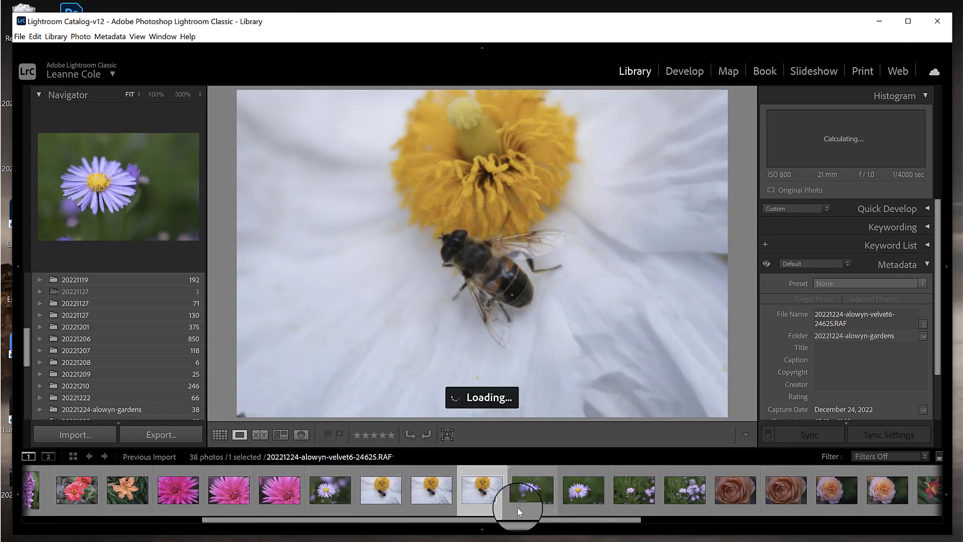
{"action": "key", "text": "Right"}
{"action": "key", "text": "Right"}
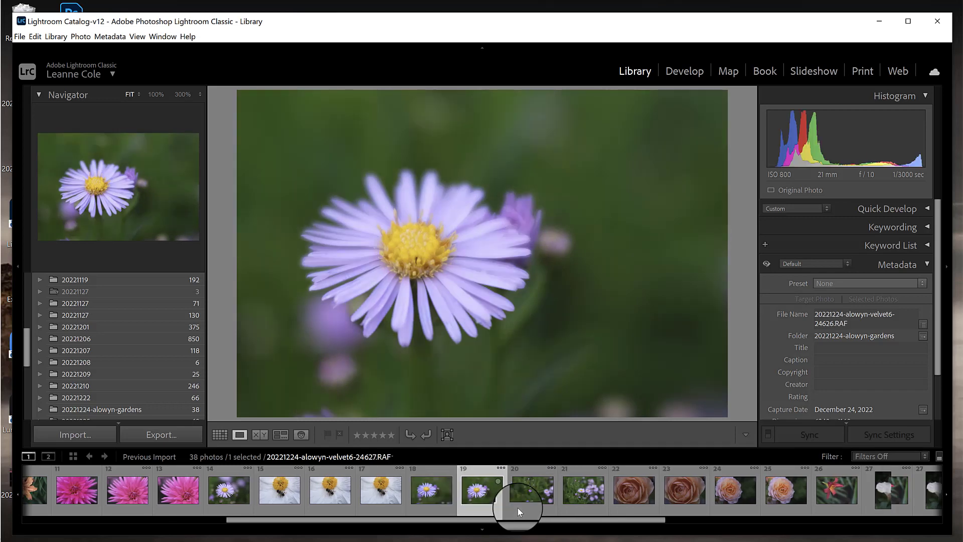
{"action": "key", "text": "Right"}
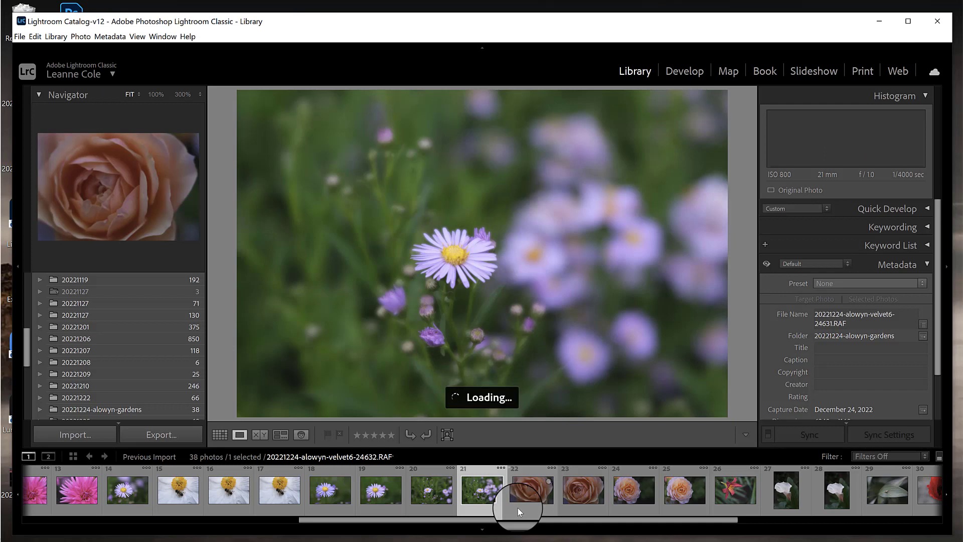
{"action": "key", "text": "Right"}
{"action": "key", "text": "Right"}
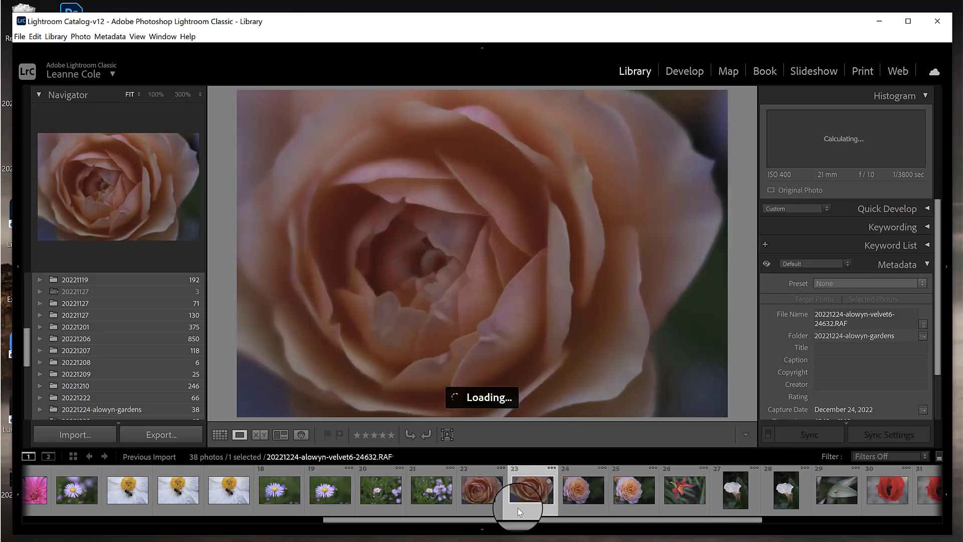
{"action": "key", "text": "Right"}
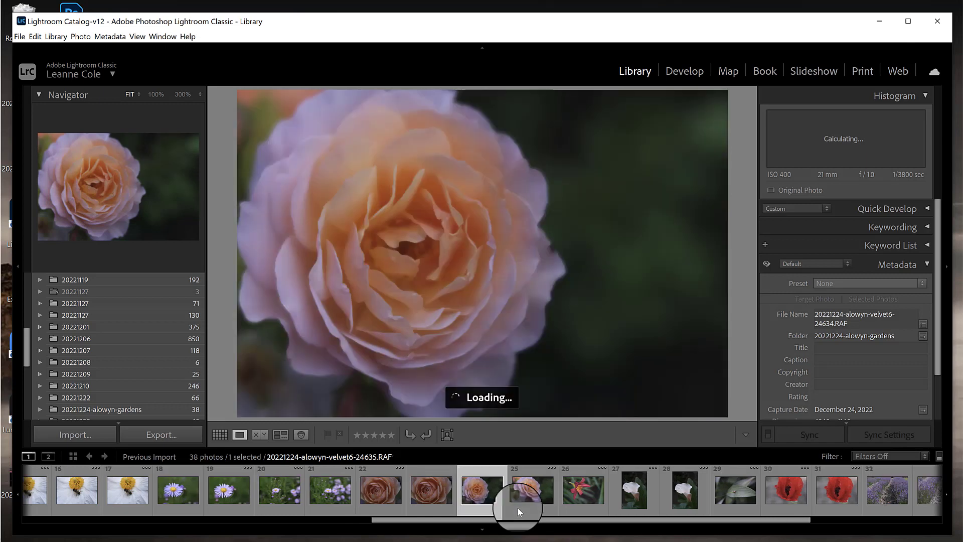
{"action": "key", "text": "Right"}
{"action": "key", "text": "Right"}
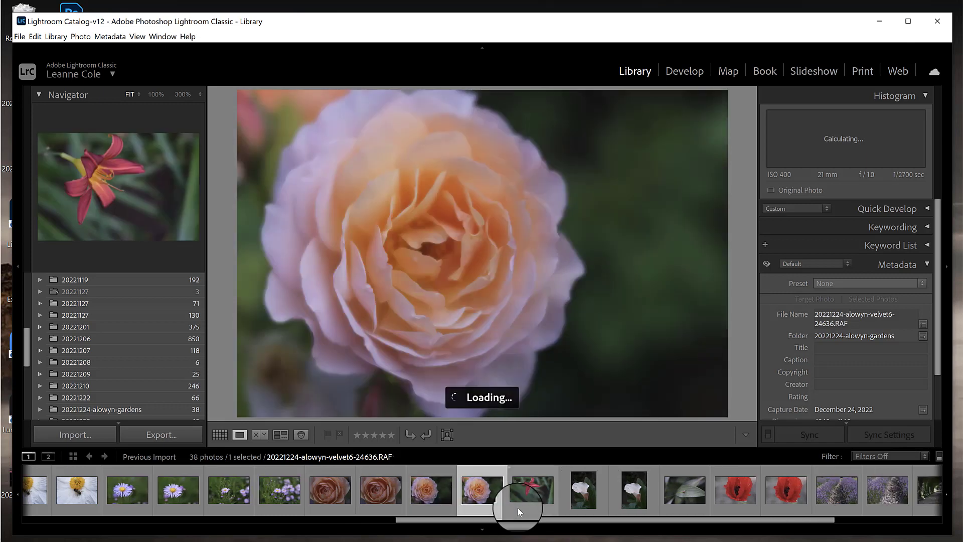
{"action": "key", "text": "Right"}
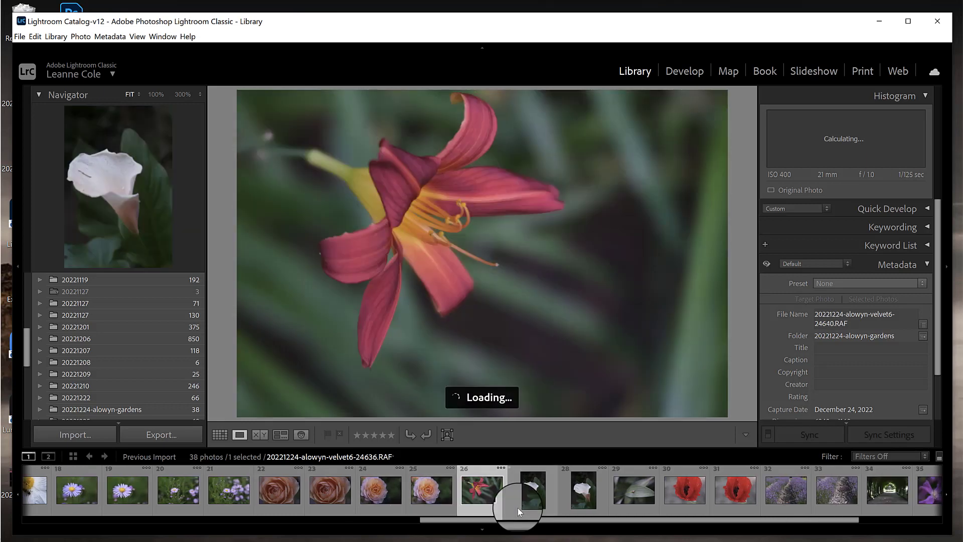
{"action": "key", "text": "Right"}
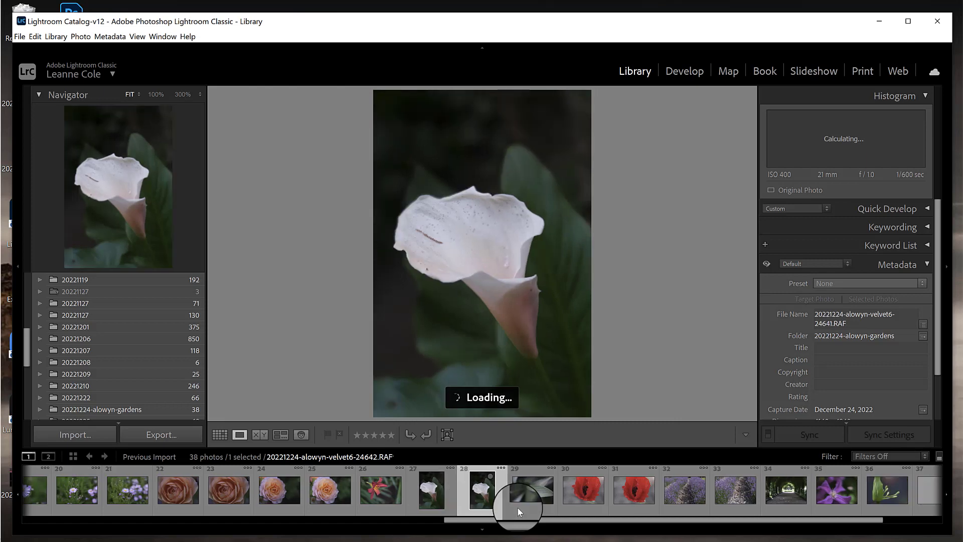
{"action": "key", "text": "Left"}
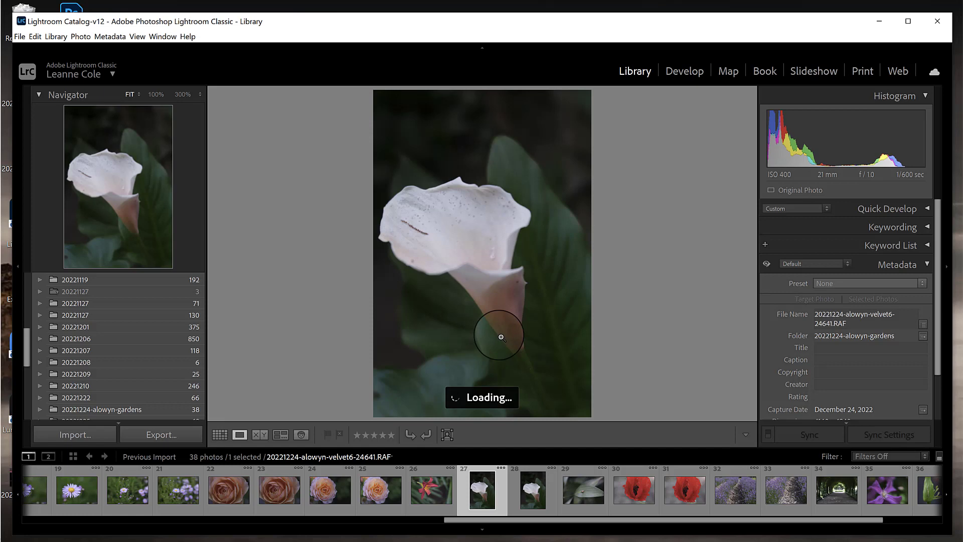
{"action": "key", "text": "Right"}
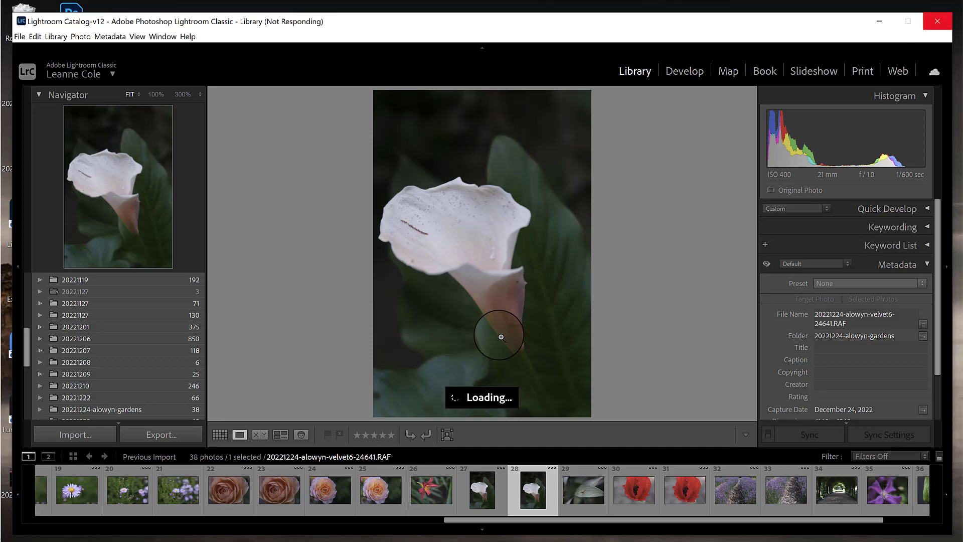
{"action": "key", "text": "Right"}
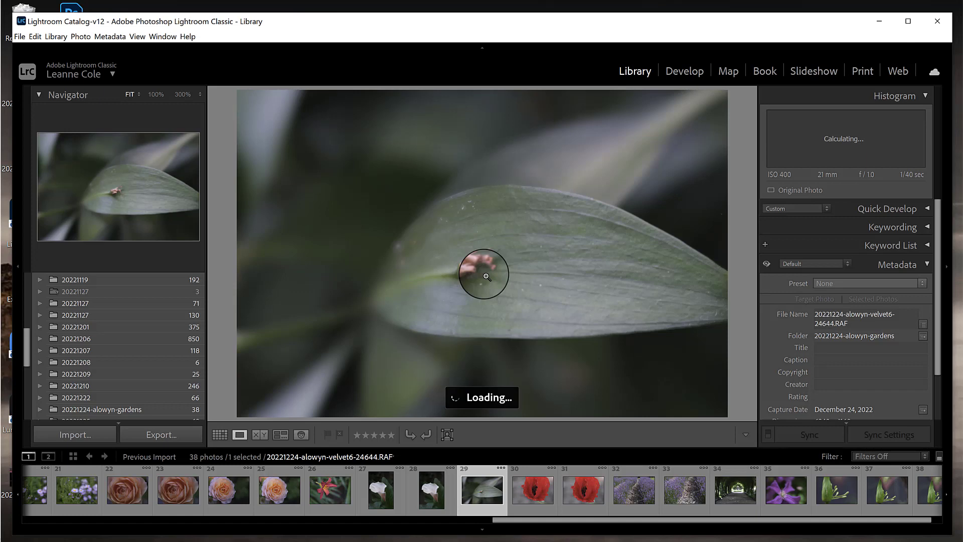
{"action": "key", "text": "Right"}
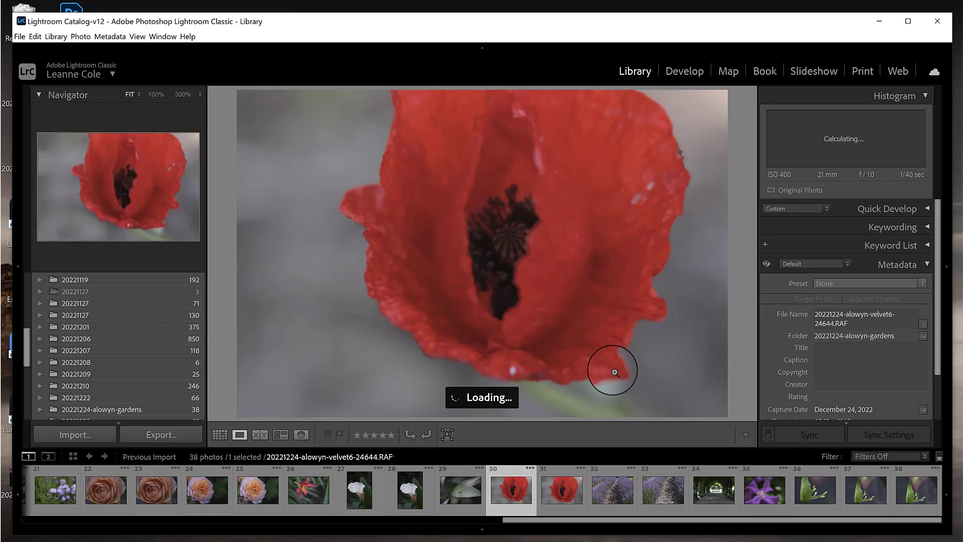
{"action": "key", "text": "Right"}
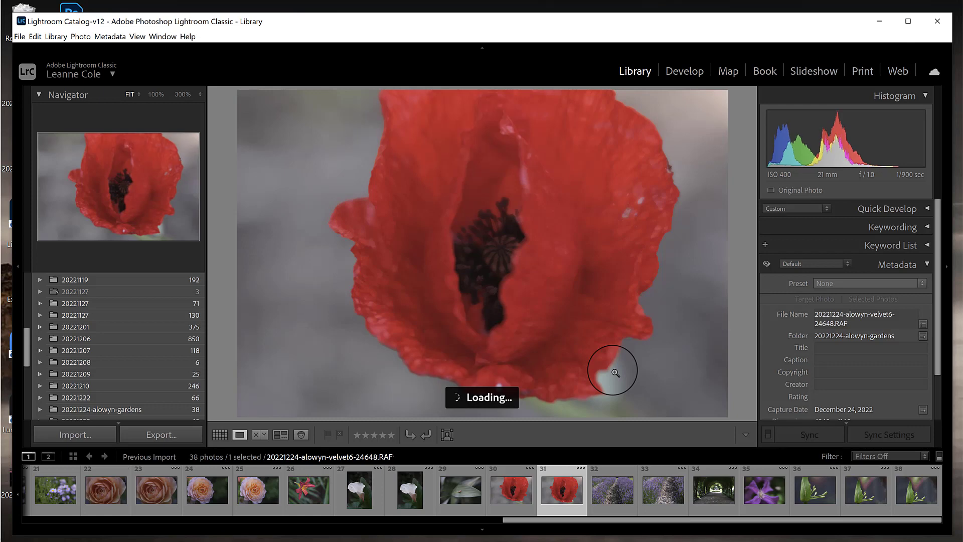
Step: Review the photos following the second red poppy, through the lavender shots to the tree tunnel photo
{"action": "key", "text": "Right"}
{"action": "key", "text": "Right"}
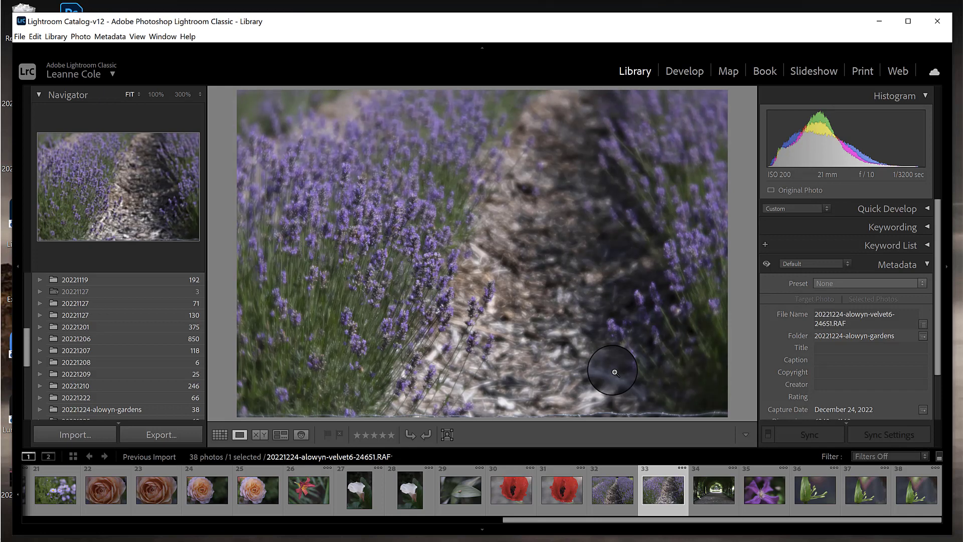
{"action": "key", "text": "Right"}
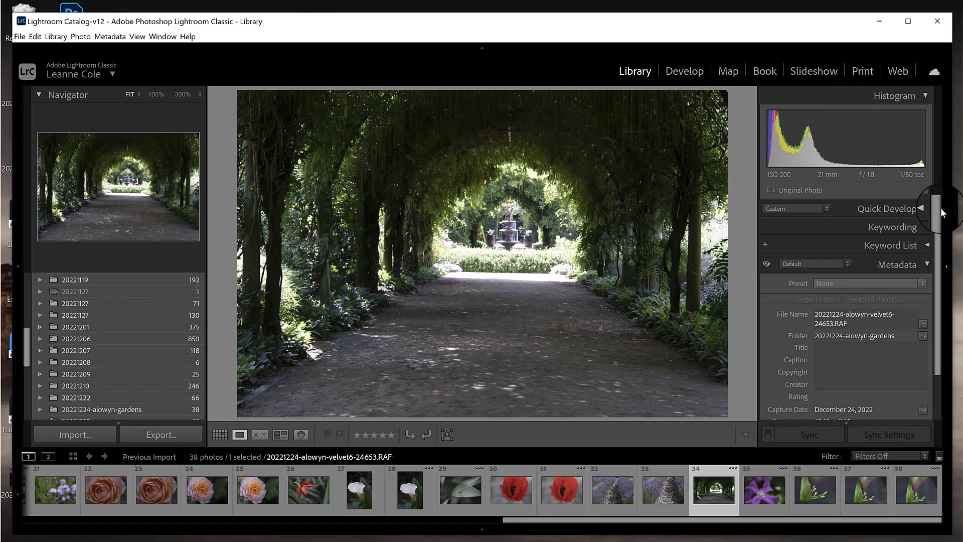
Step: Examine the tree tunnel photo's Keywording and Metadata sections for lens information, including the available metadata presets
{"action": "left_click", "coordinate": [940, 251]}
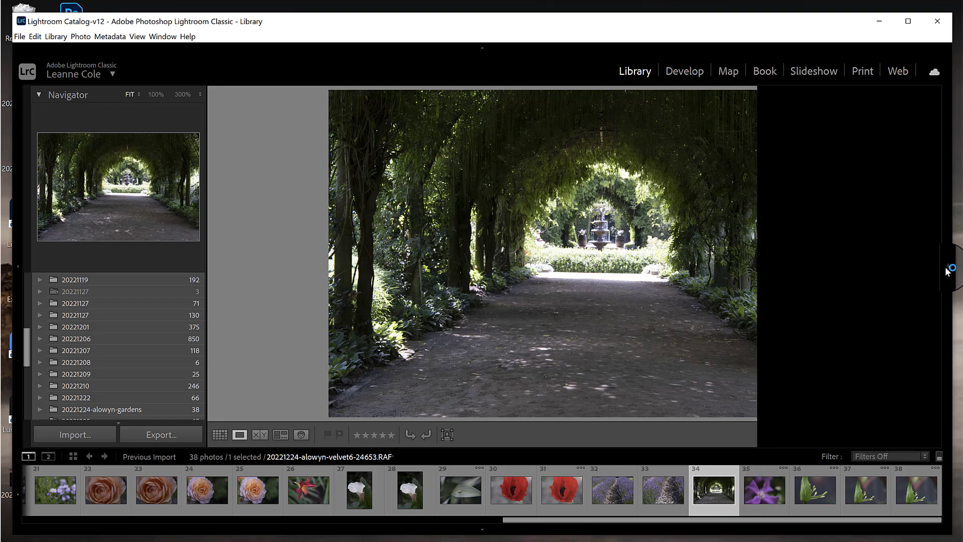
{"action": "left_click", "coordinate": [947, 271]}
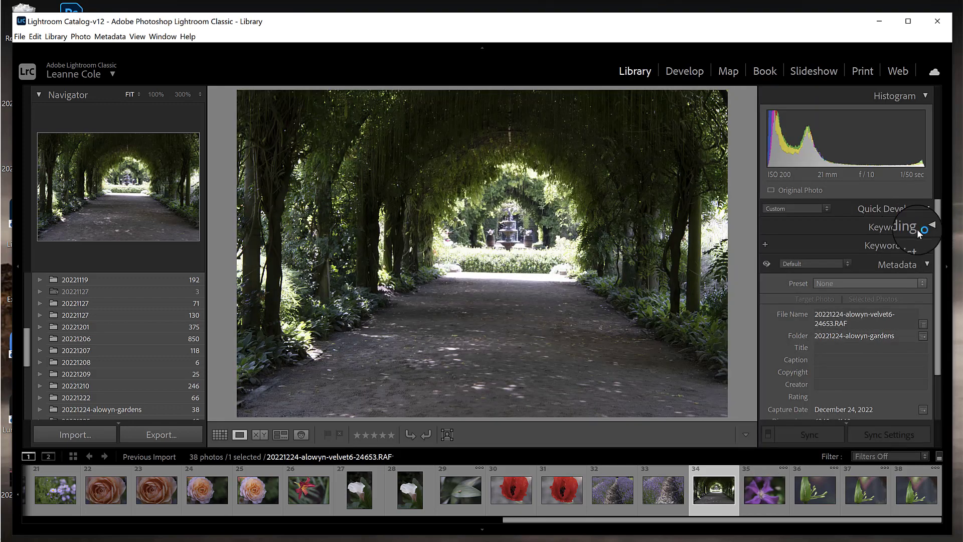
{"action": "mouse_move", "coordinate": [937, 202]}
{"action": "left_mouse_down"}
{"action": "mouse_move", "coordinate": [934, 291]}
{"action": "mouse_move", "coordinate": [942, 187]}
{"action": "left_mouse_up"}
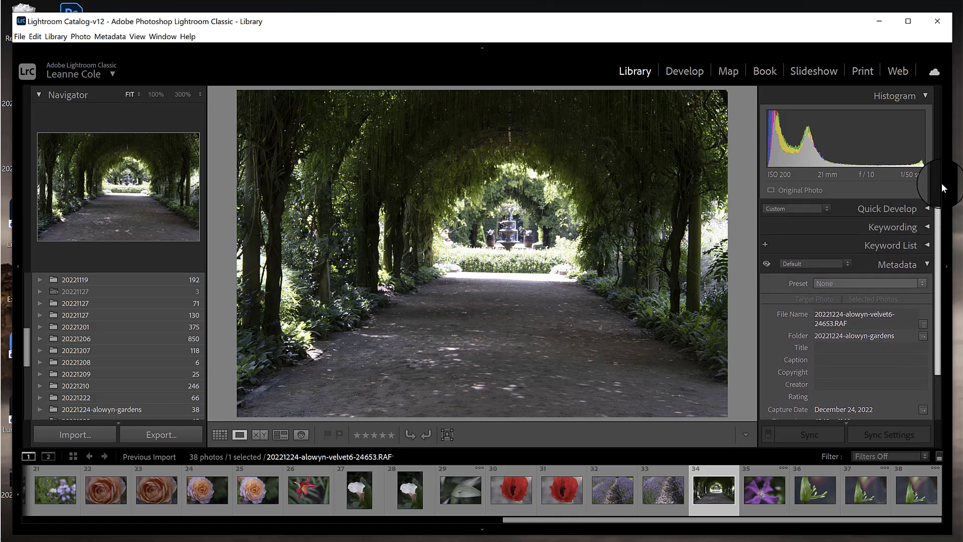
{"action": "left_click", "coordinate": [836, 226]}
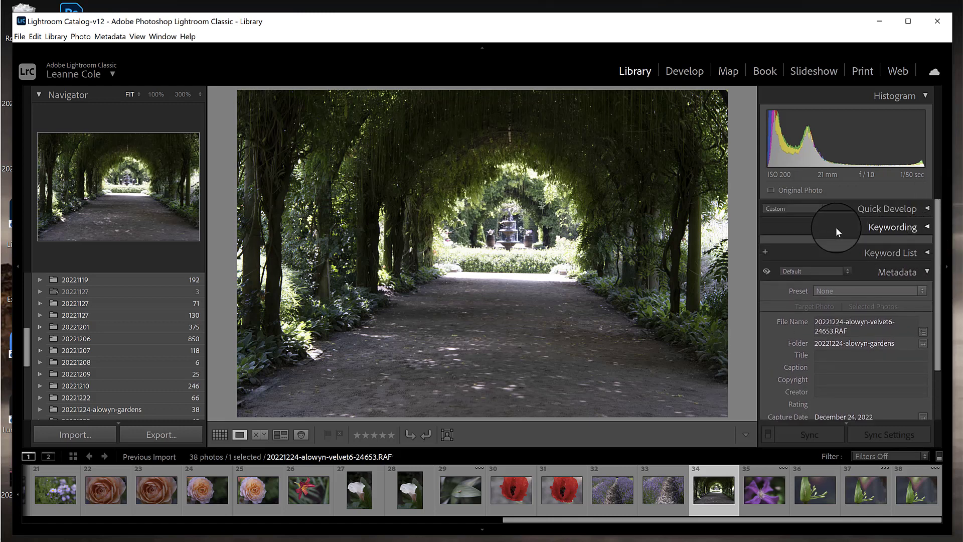
{"action": "left_click", "coordinate": [877, 209]}
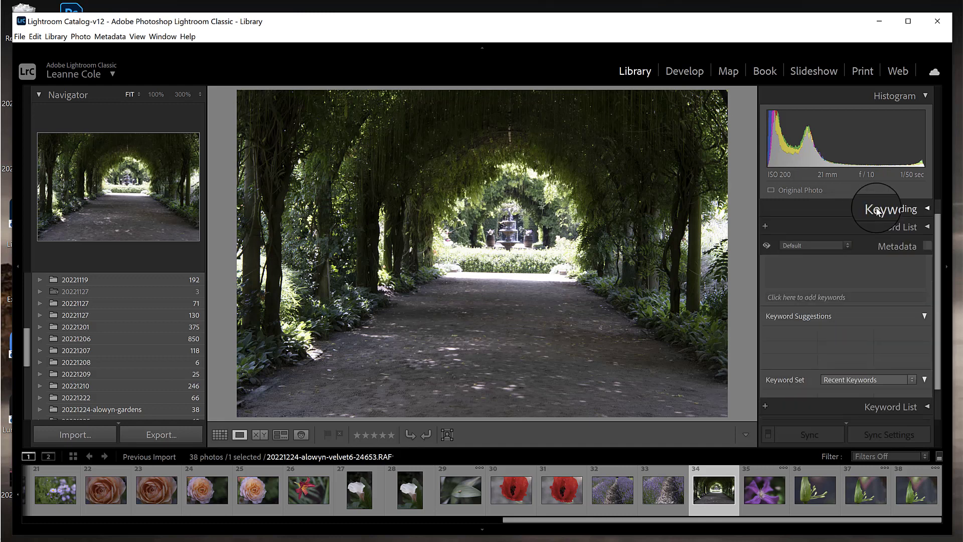
{"action": "left_click", "coordinate": [929, 208]}
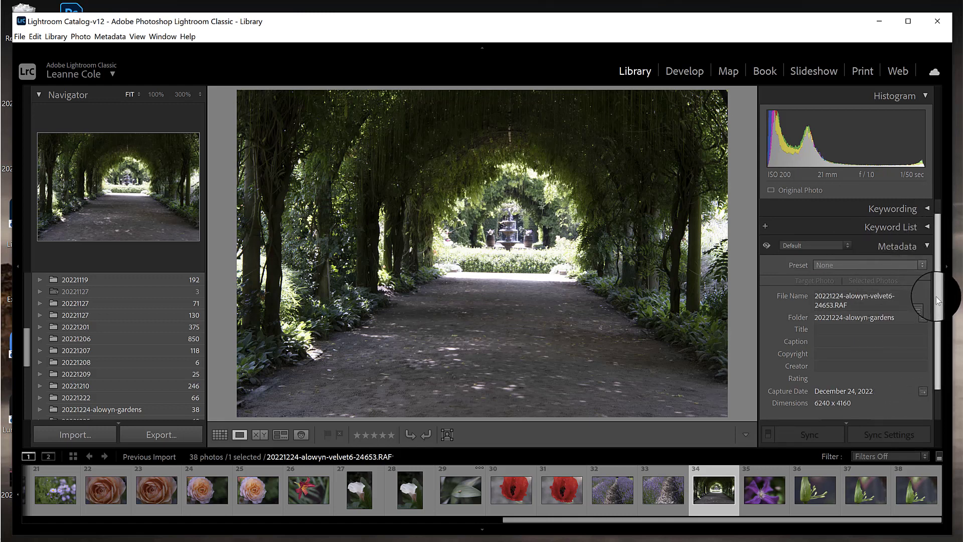
{"action": "left_click_drag", "start_coordinate": [935, 297], "coordinate": [924, 327]}
{"action": "scroll", "coordinate": [922, 325], "scroll_direction": "down", "scroll_amount": 1}
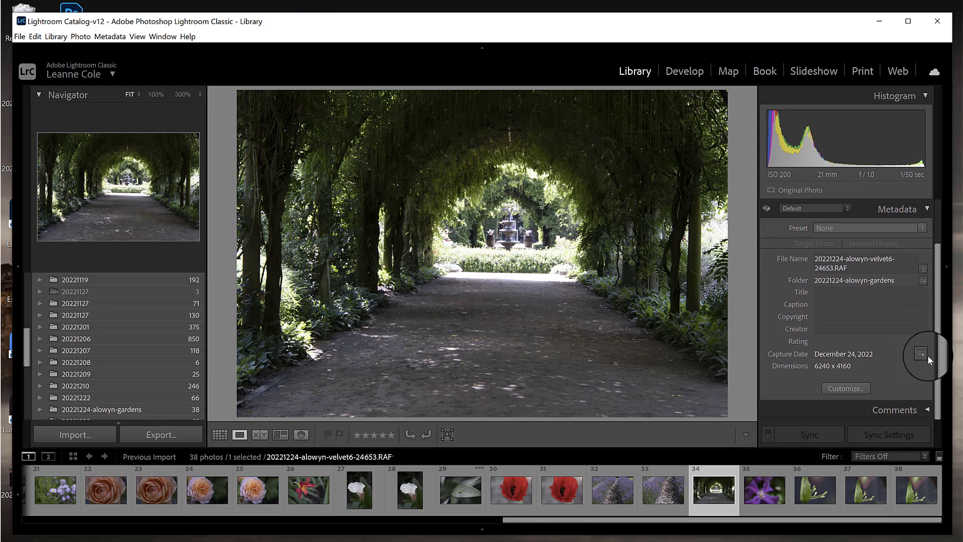
{"action": "left_click", "coordinate": [862, 228]}
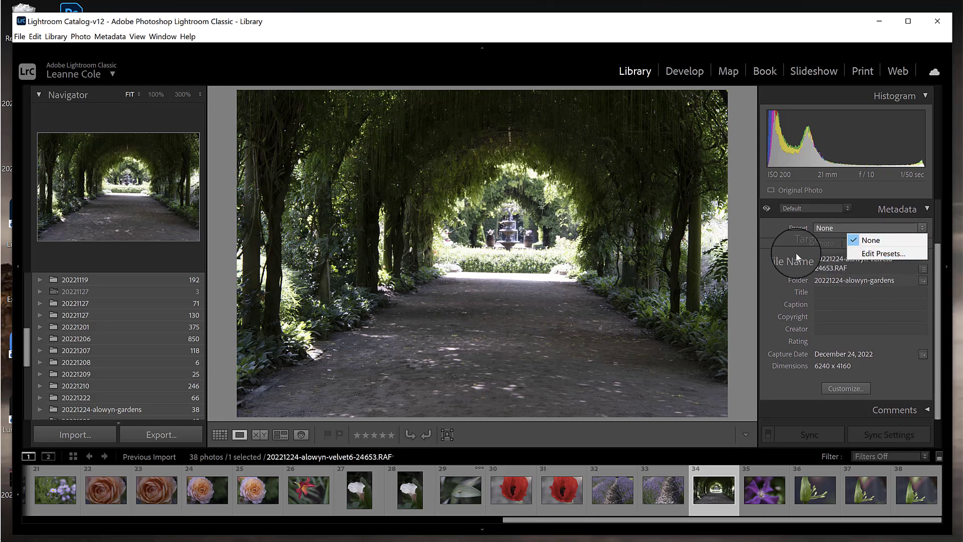
{"action": "left_click", "coordinate": [774, 242]}
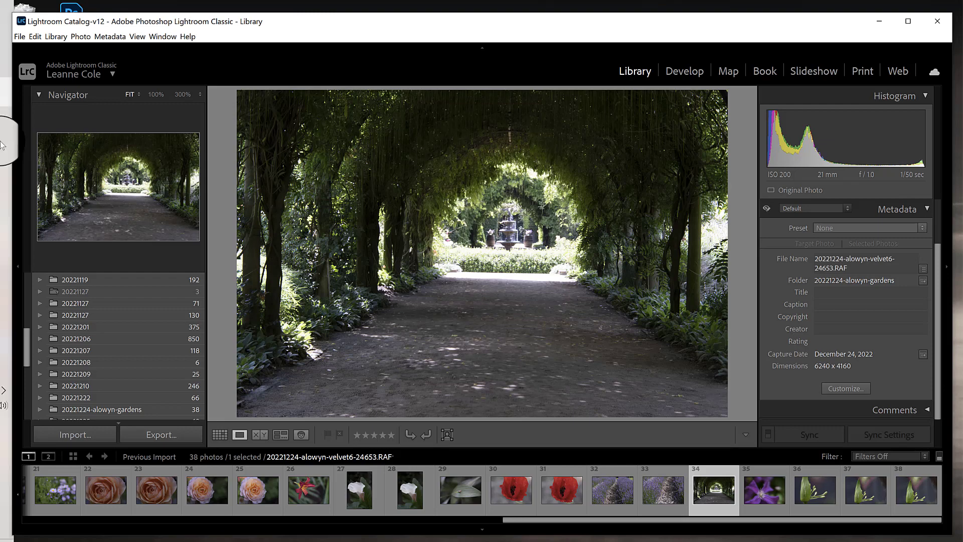
Step: Switch to Adobe Bridge and open the 20221224-alowyn-gardens folder inside macro
{"action": "left_click", "coordinate": [8, 7]}
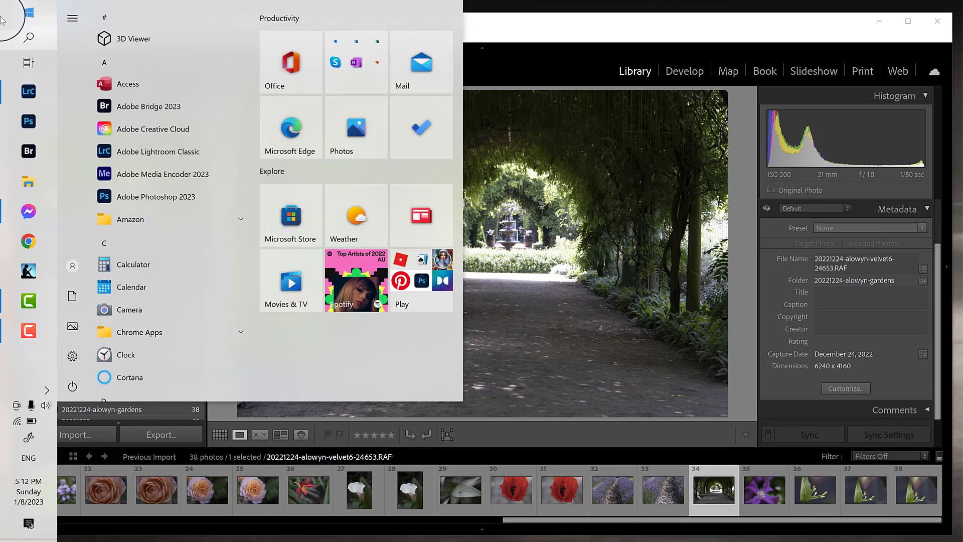
{"action": "left_click", "coordinate": [28, 151]}
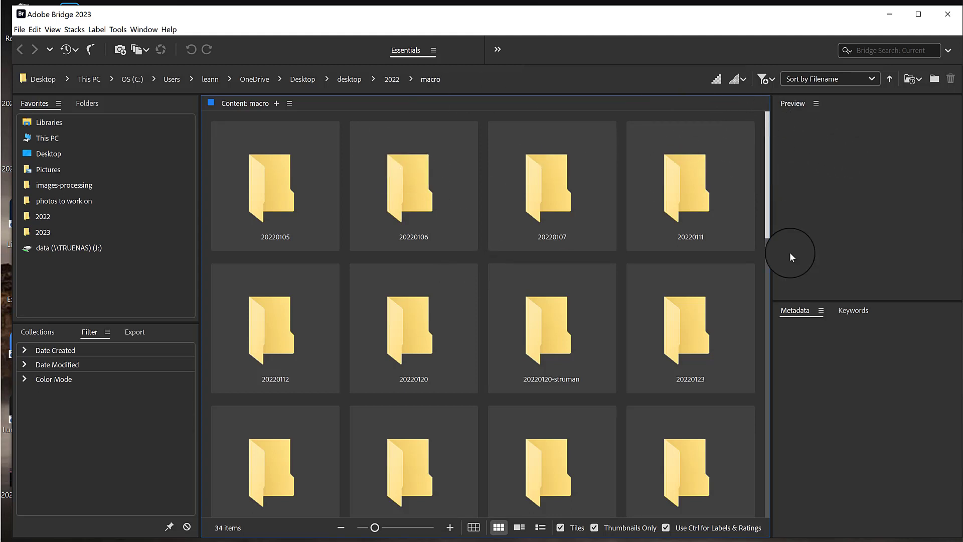
{"action": "left_click", "coordinate": [767, 422]}
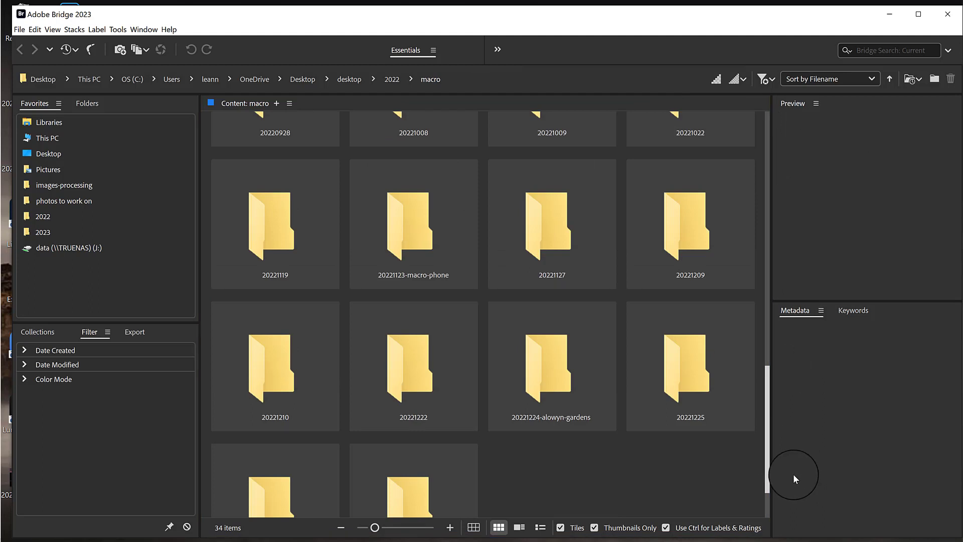
{"action": "left_click", "coordinate": [508, 383]}
{"action": "double_click", "coordinate": [506, 378]}
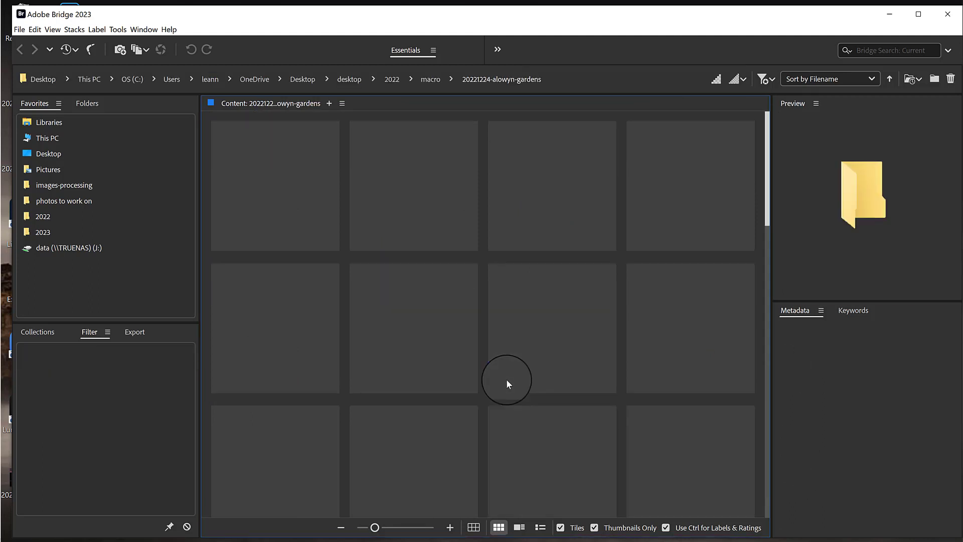
Step: Examine the Camera Data (Exif) of the second seed pod photo, 20221224-alowyn-velvet6-24603.RAF, and return to Lightroom Classic
{"action": "left_click", "coordinate": [415, 194]}
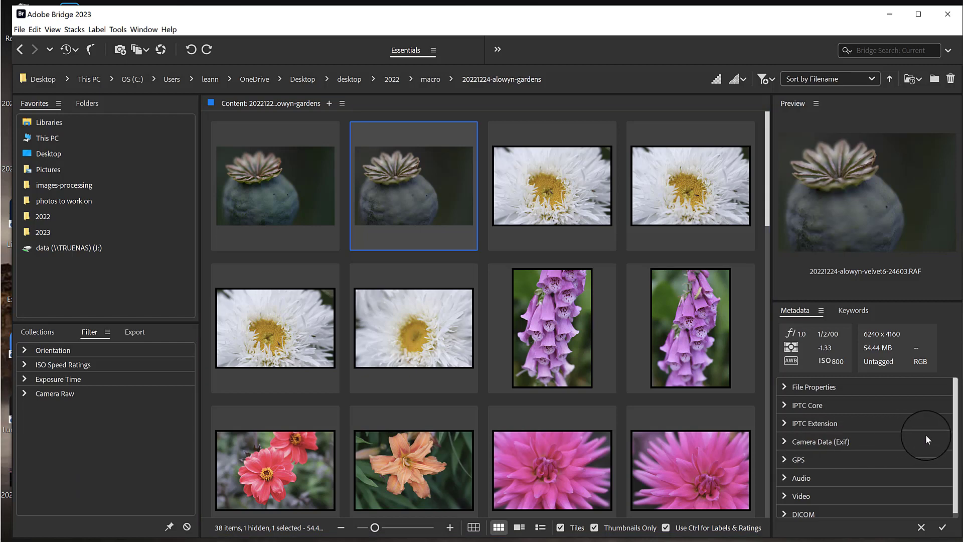
{"action": "left_click", "coordinate": [891, 439]}
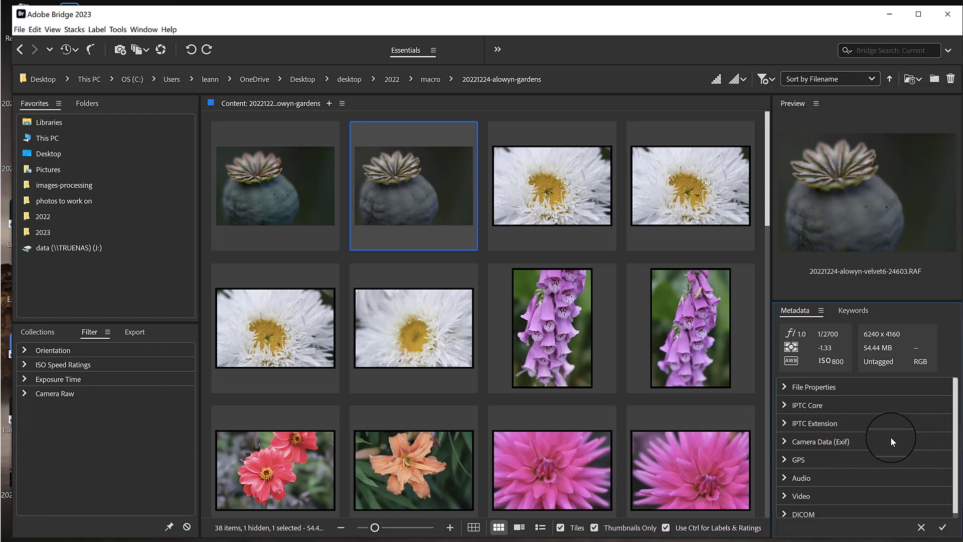
{"action": "left_click", "coordinate": [785, 442]}
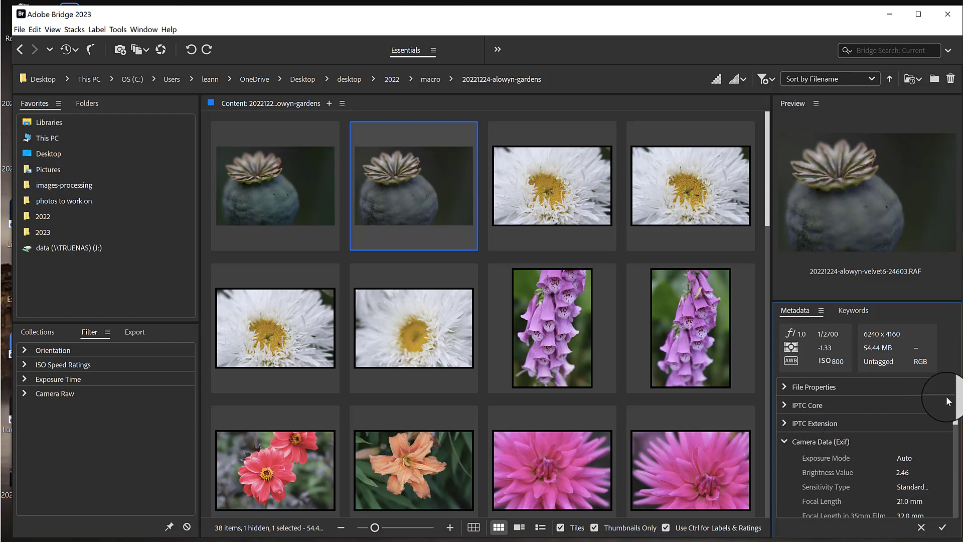
{"action": "left_click_drag", "start_coordinate": [956, 390], "coordinate": [955, 414]}
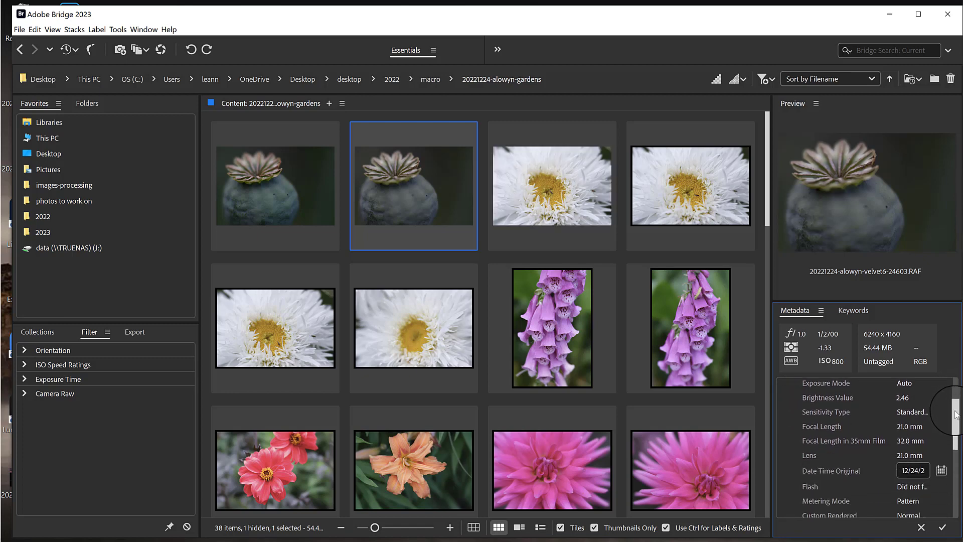
{"action": "left_click_drag", "start_coordinate": [955, 414], "coordinate": [947, 454]}
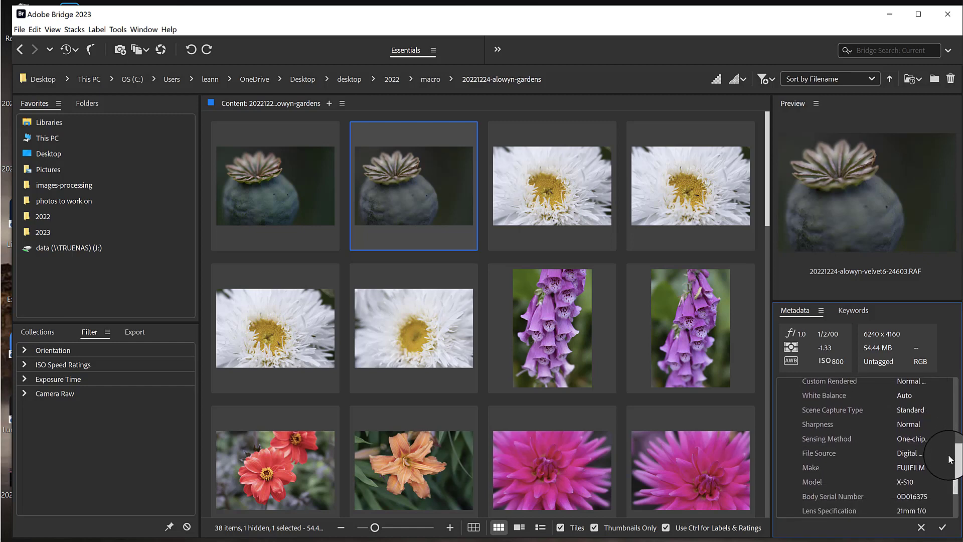
{"action": "left_click", "coordinate": [947, 7]}
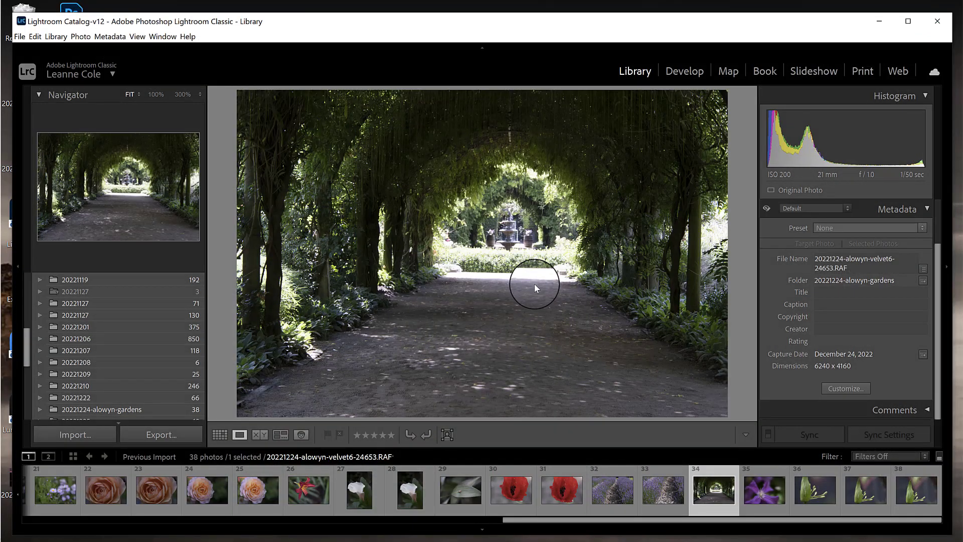
Step: Review the remaining imported photos from the purple clematis through the last green bud shot
{"action": "key", "text": "Right"}
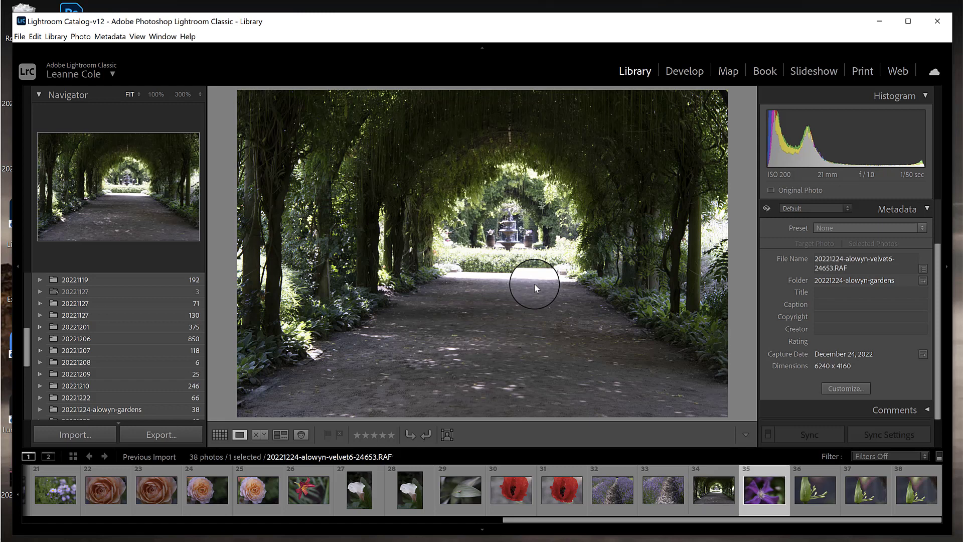
{"action": "key", "text": "Right"}
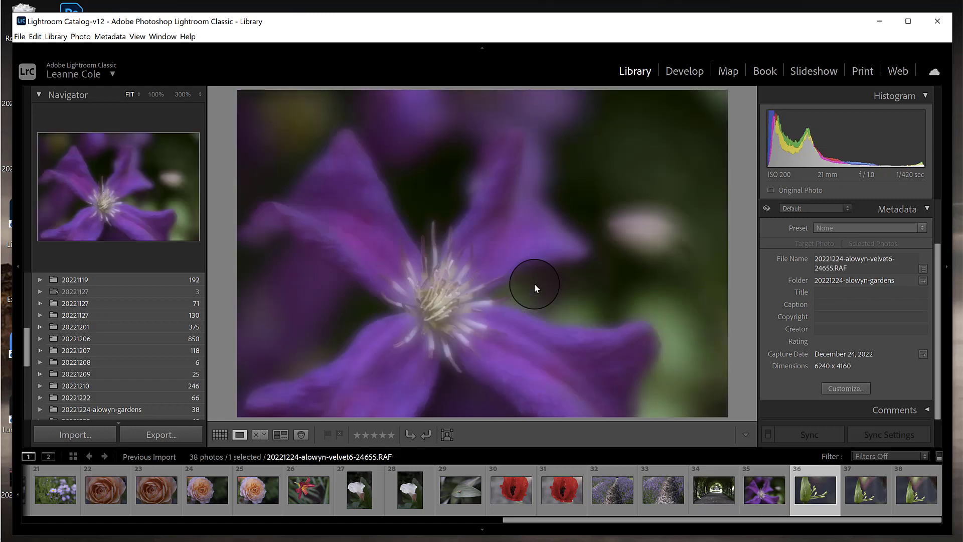
{"action": "key", "text": "Right"}
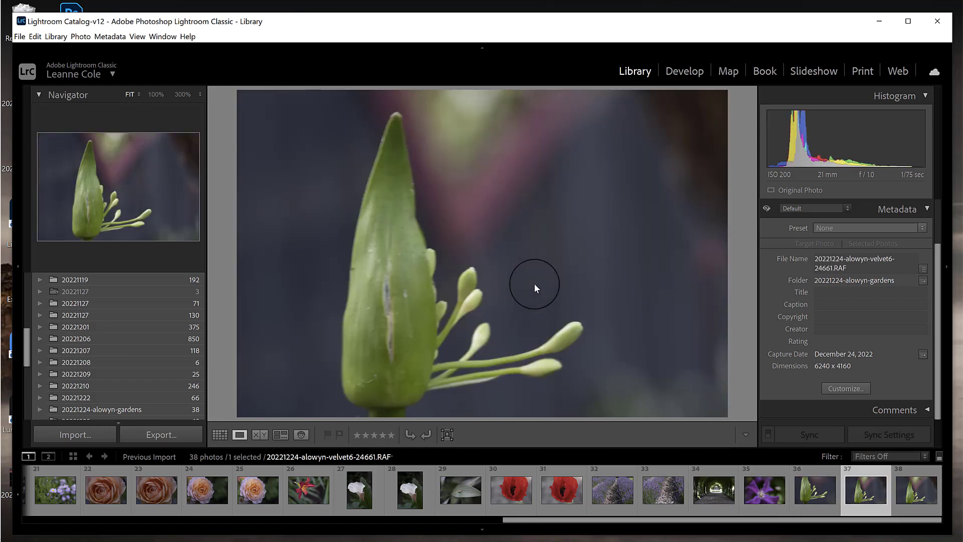
{"action": "key", "text": "Right"}
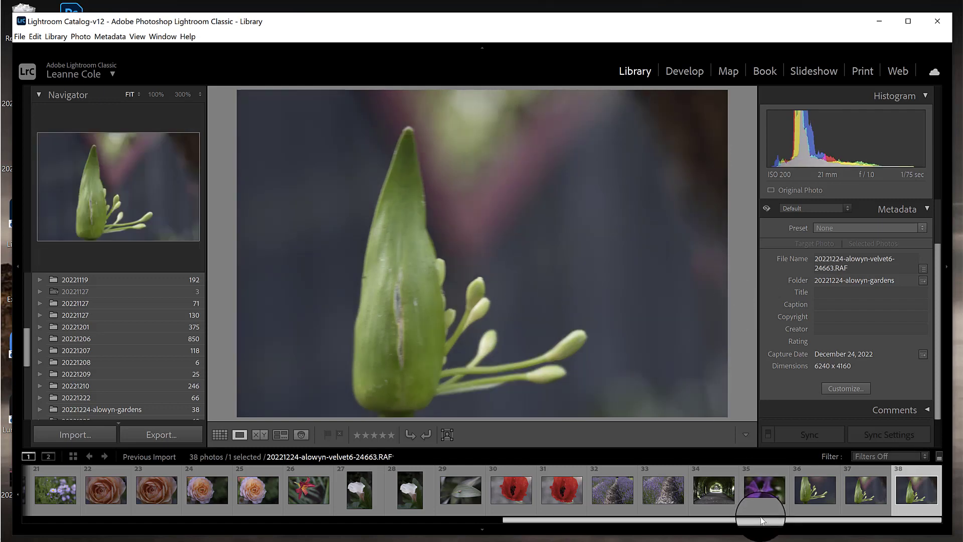
Step: Open the first imported photo, the seed pod 20221224-alowyn-velvet6-24602.RAF, in the Develop module
{"action": "left_click_drag", "start_coordinate": [730, 519], "coordinate": [204, 522]}
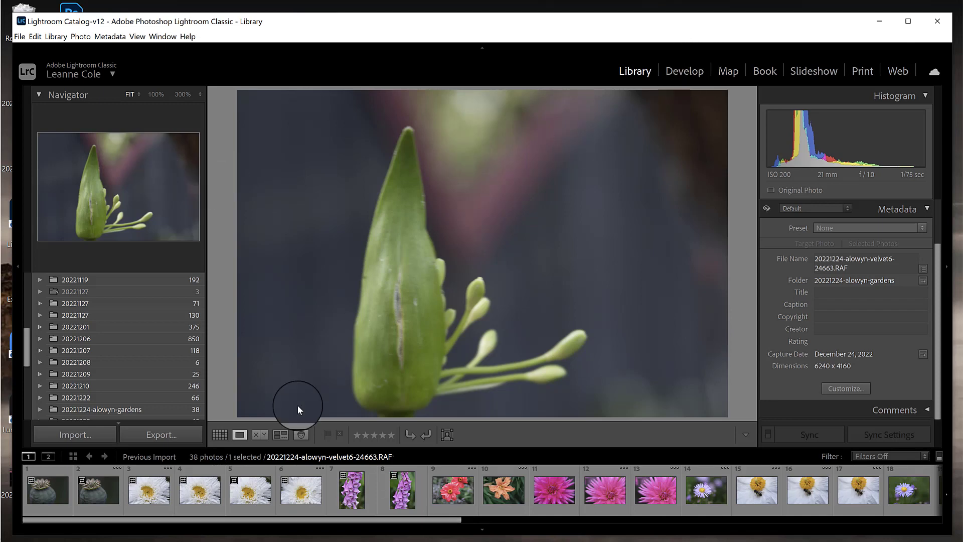
{"action": "left_click", "coordinate": [685, 70]}
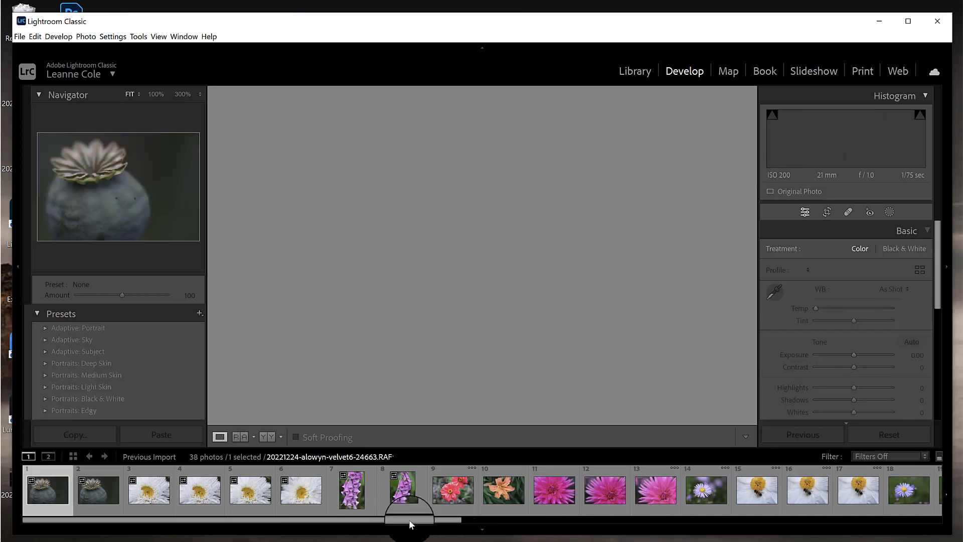
{"action": "scroll", "coordinate": [321, 521], "scroll_direction": "down", "scroll_amount": 1}
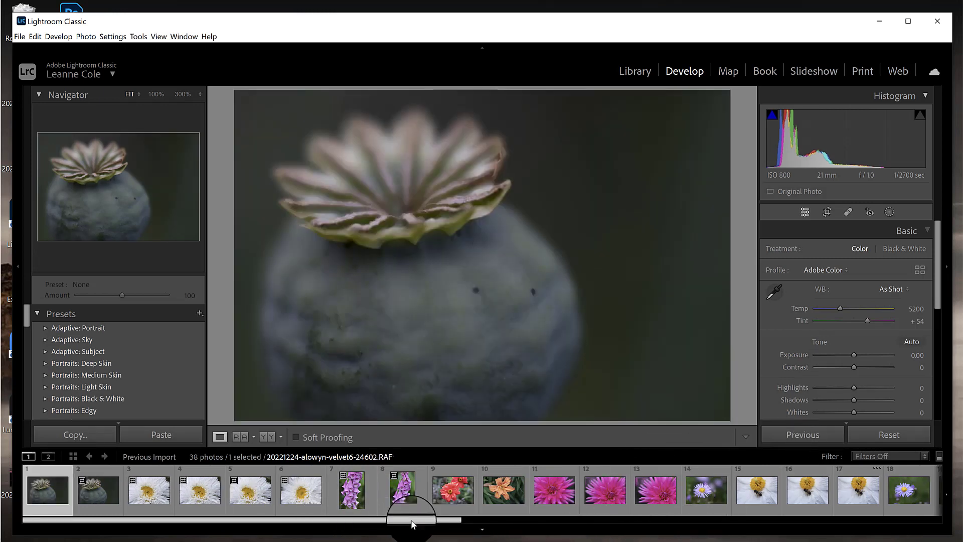
Step: Compare purple daisy photos 24628 and 24631, select 20221224-alowyn-velvet6-24628.RAF, and check its main flower at 100% before returning to the full view
{"action": "left_click_drag", "start_coordinate": [412, 520], "coordinate": [601, 519]}
{"action": "left_click", "coordinate": [604, 500]}
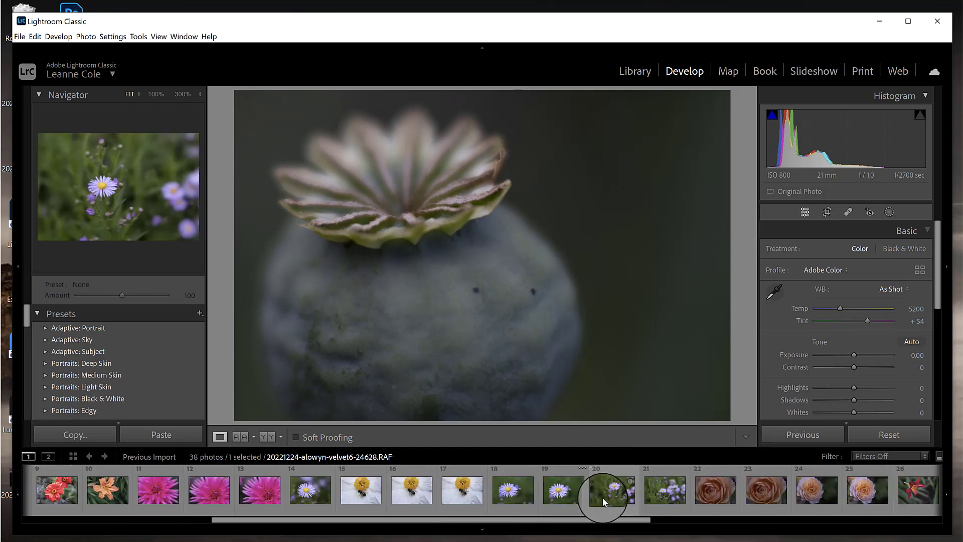
{"action": "left_click", "coordinate": [654, 489]}
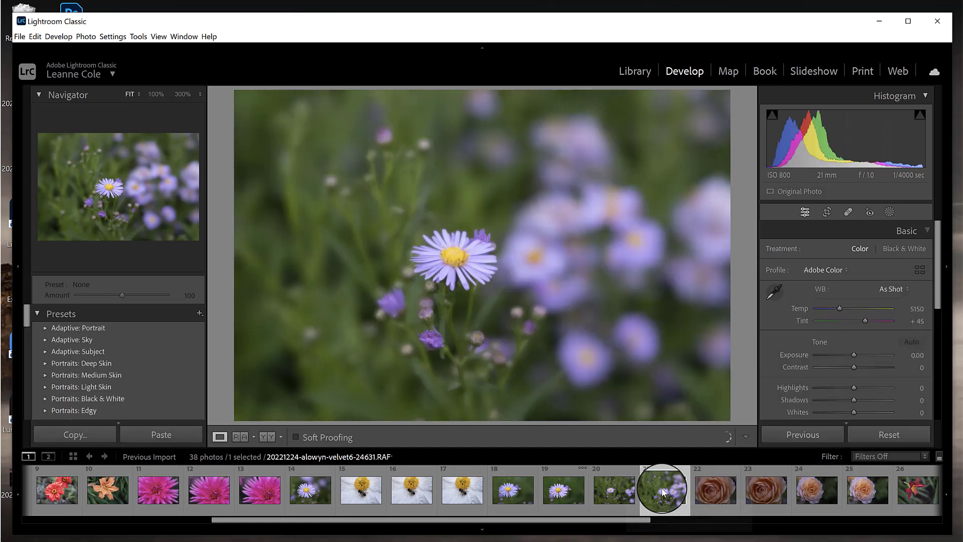
{"action": "left_click", "coordinate": [627, 494]}
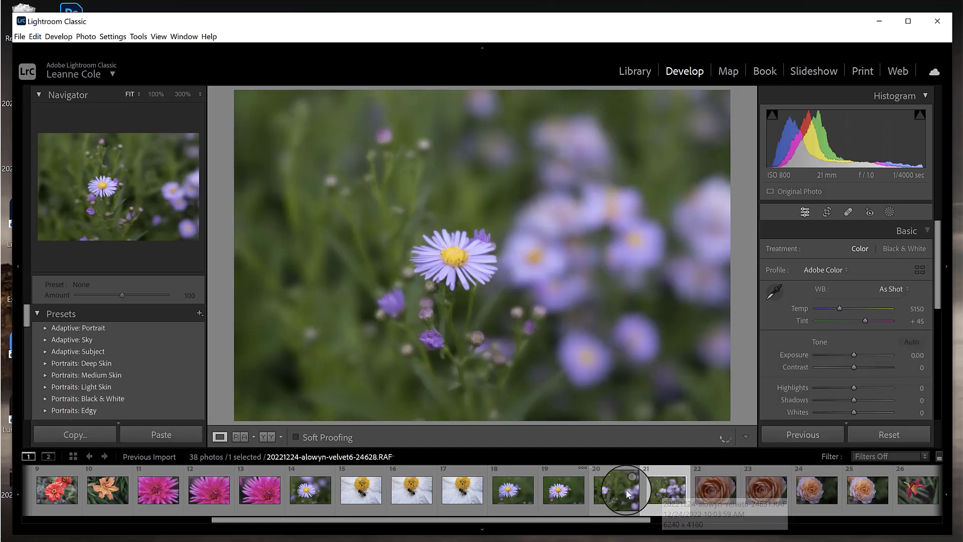
{"action": "left_click", "coordinate": [652, 490]}
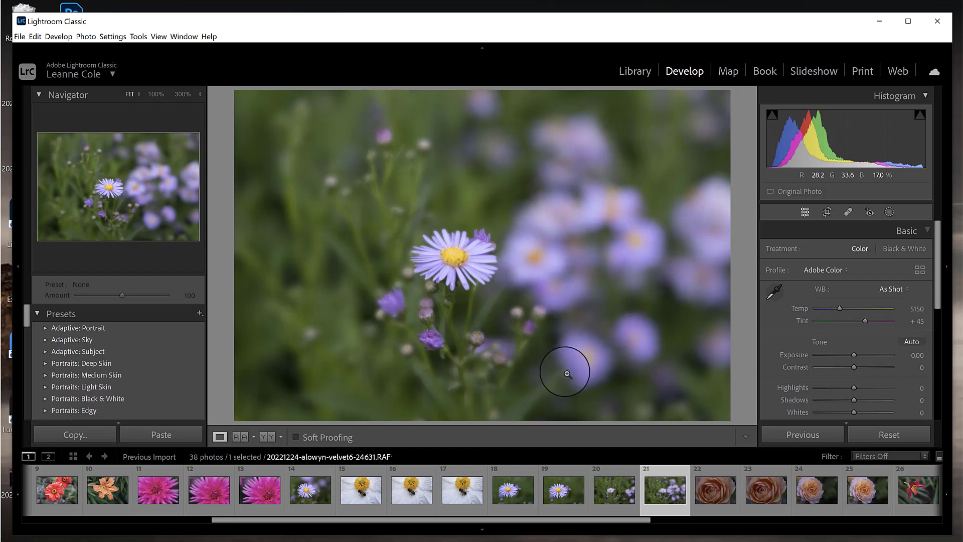
{"action": "left_click", "coordinate": [612, 496]}
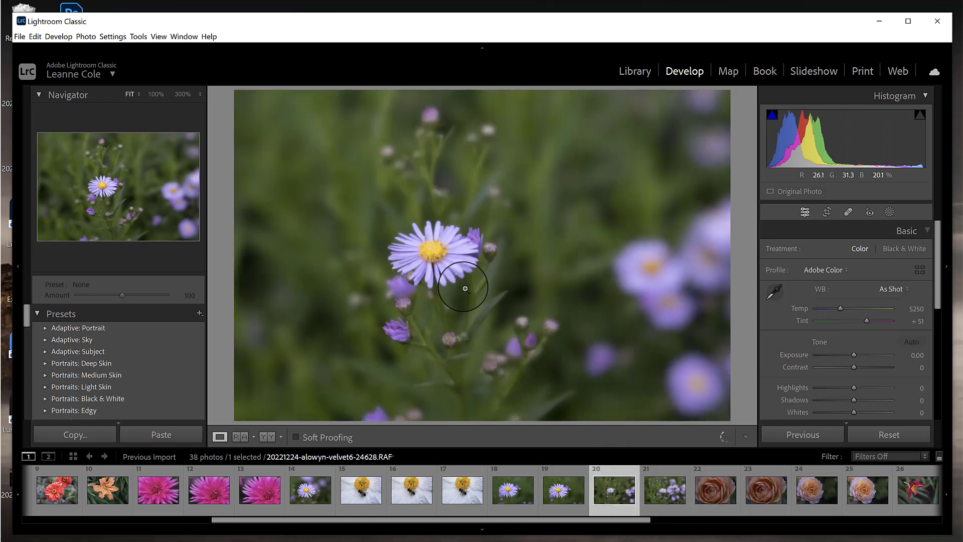
{"action": "left_click", "coordinate": [442, 257]}
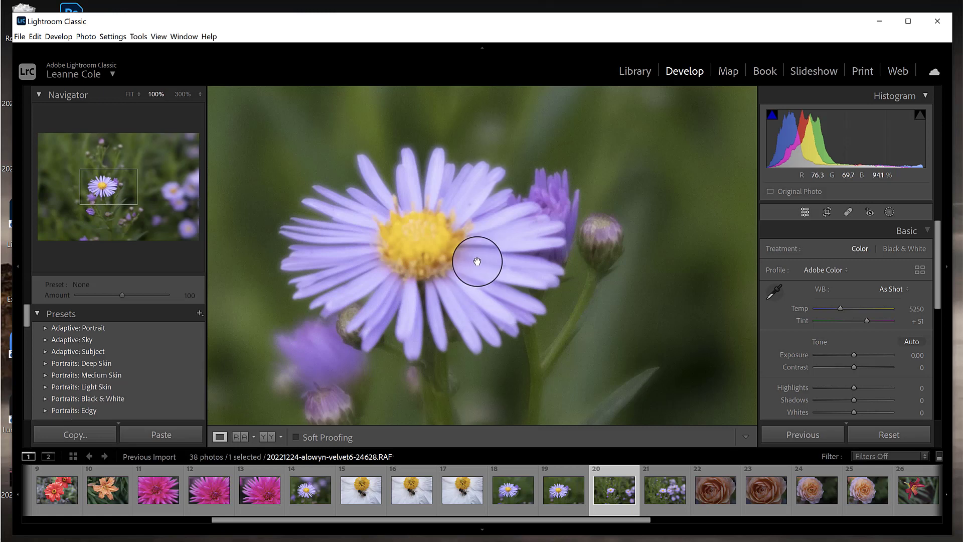
{"action": "left_click", "coordinate": [405, 275]}
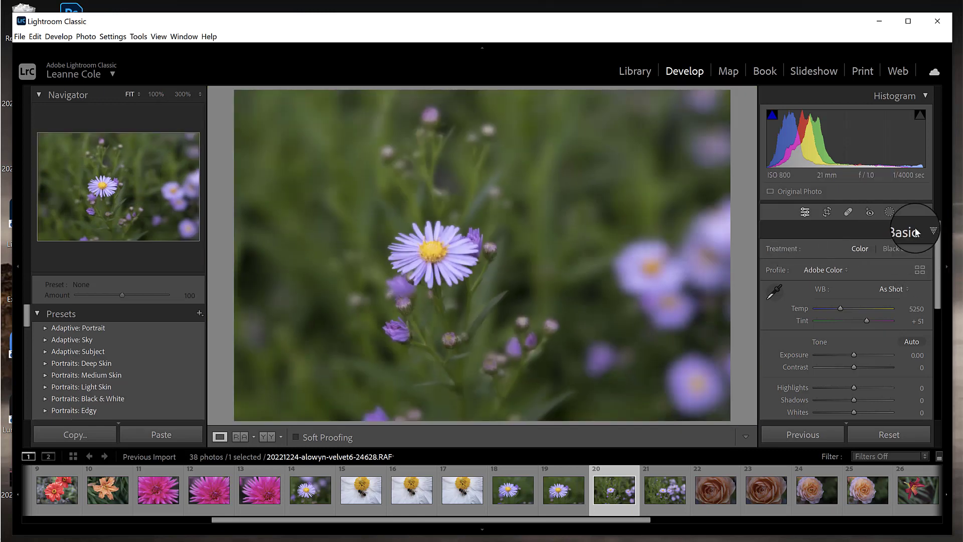
Step: Set the photo's Contrast to +33, Highlights −43, Shadows +33, Whites +13, Blacks −47 and Texture +31
{"action": "left_click_drag", "start_coordinate": [938, 233], "coordinate": [938, 281]}
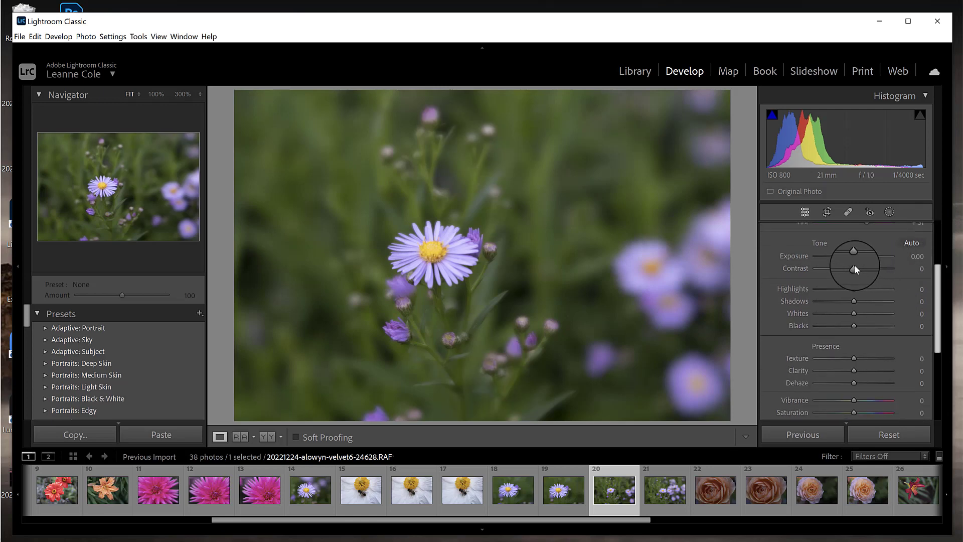
{"action": "mouse_move", "coordinate": [853, 263]}
{"action": "left_mouse_down"}
{"action": "mouse_move", "coordinate": [874, 258]}
{"action": "mouse_move", "coordinate": [867, 263]}
{"action": "left_mouse_up"}
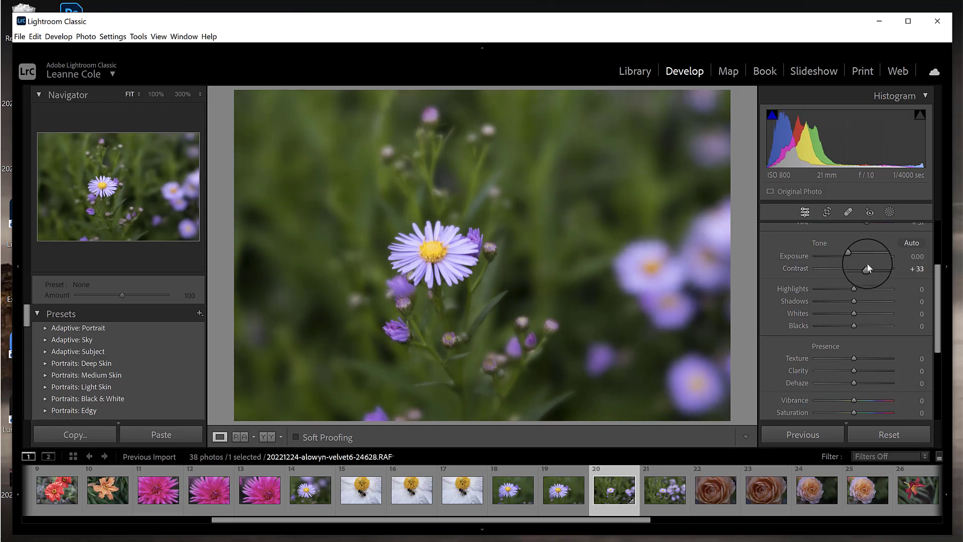
{"action": "left_click_drag", "start_coordinate": [854, 289], "coordinate": [832, 334]}
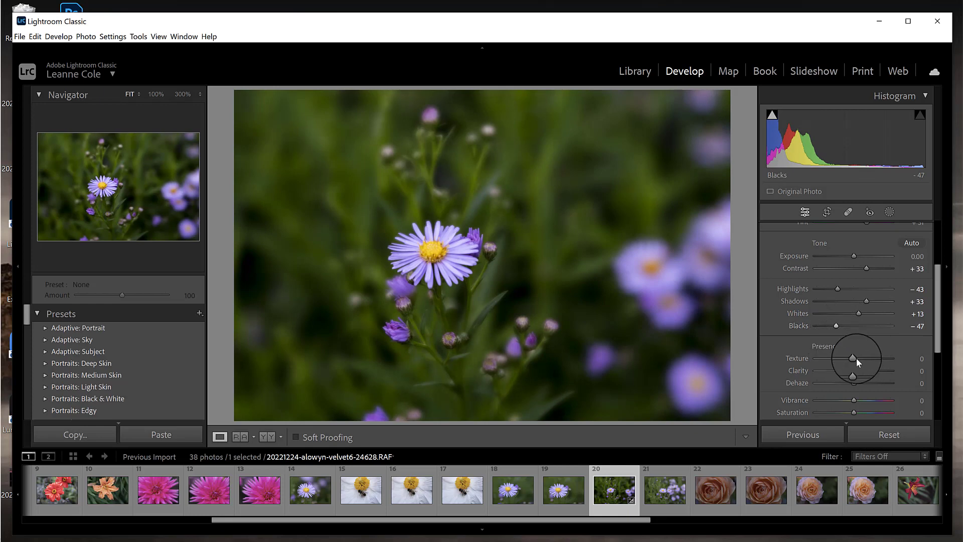
{"action": "left_click_drag", "start_coordinate": [855, 357], "coordinate": [871, 349]}
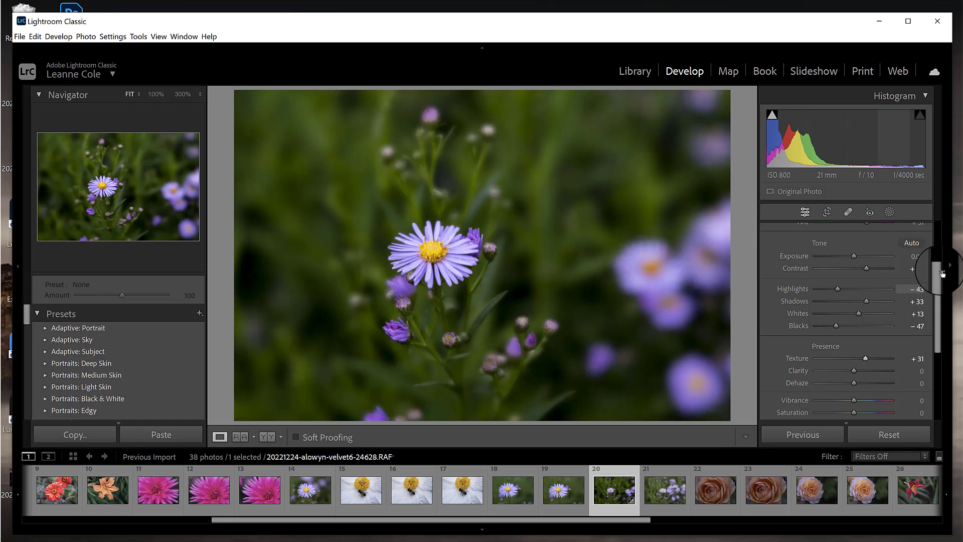
Step: Try lowering the Vibrance to −14 and −2, and reset it to 0
{"action": "left_click_drag", "start_coordinate": [936, 273], "coordinate": [938, 308]}
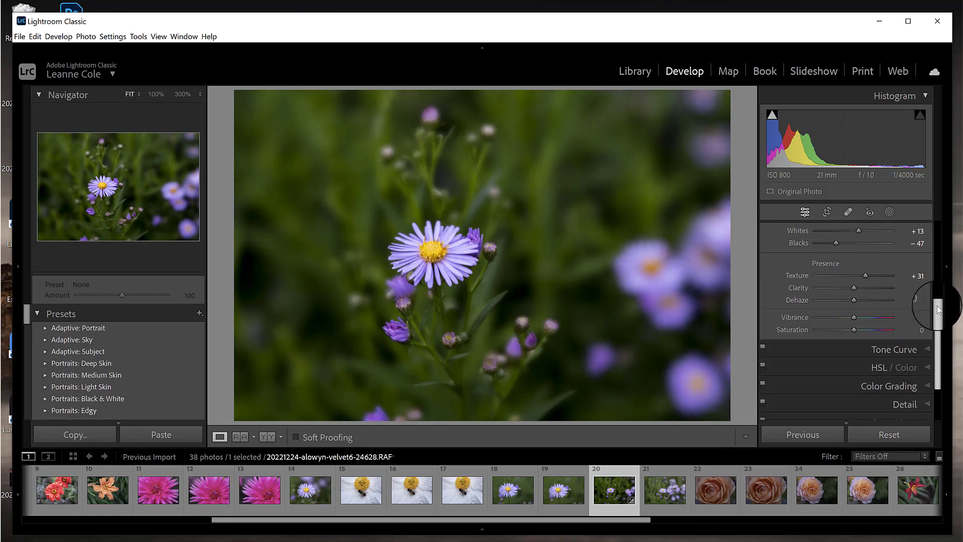
{"action": "left_click", "coordinate": [849, 318]}
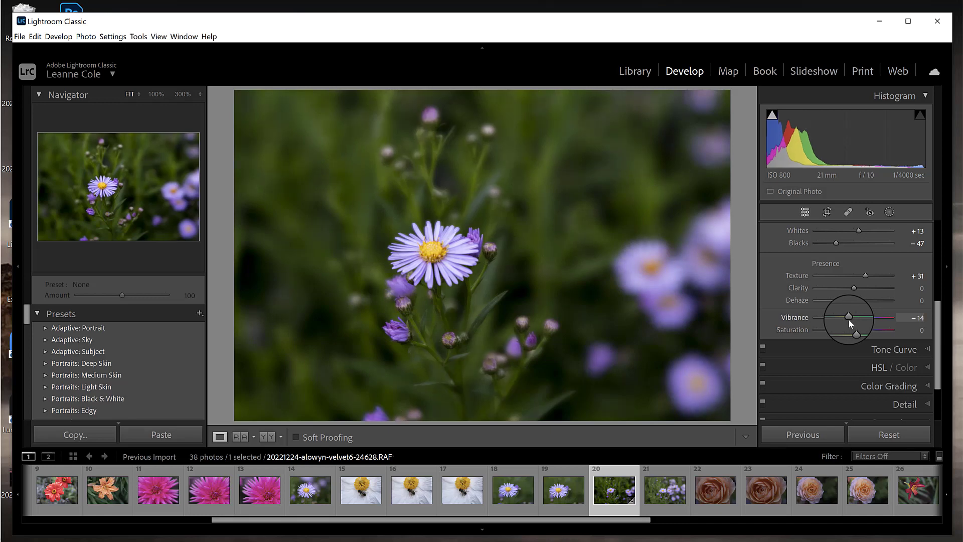
{"action": "left_click_drag", "start_coordinate": [847, 318], "coordinate": [853, 317]}
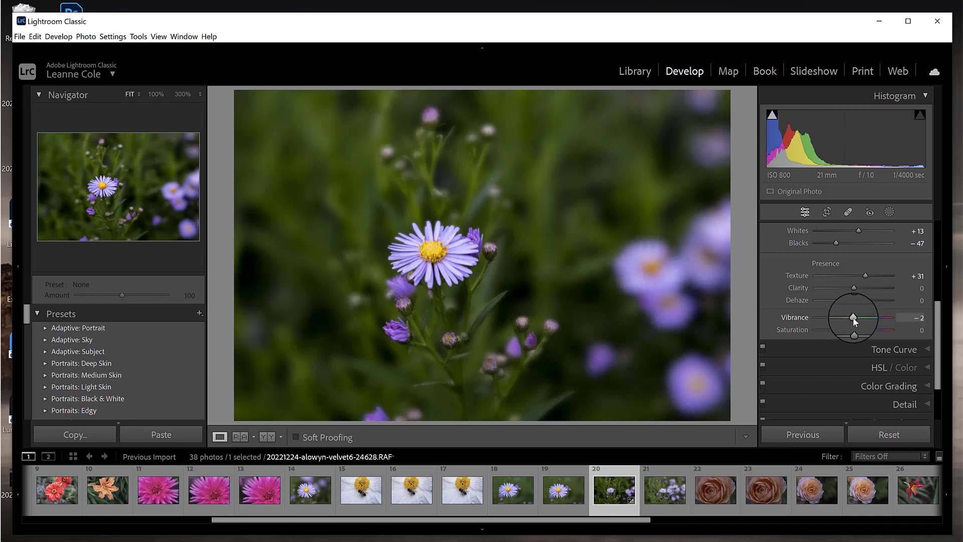
{"action": "double_click", "coordinate": [853, 318]}
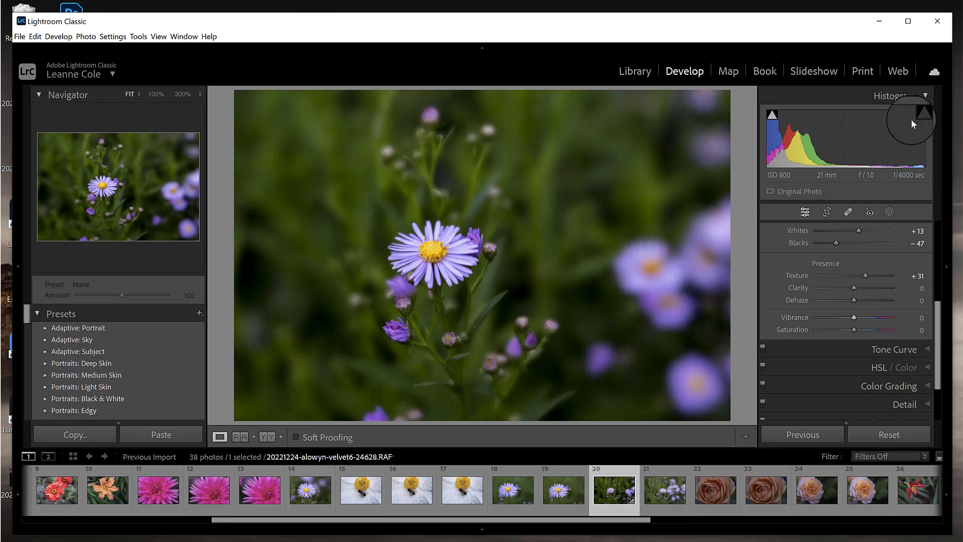
Step: Crop the photo tighter with the aspect ratio locked, placing the main daisy near the upper-left thirds intersection, and apply the crop
{"action": "scroll", "coordinate": [908, 281], "scroll_direction": "up", "scroll_amount": 5}
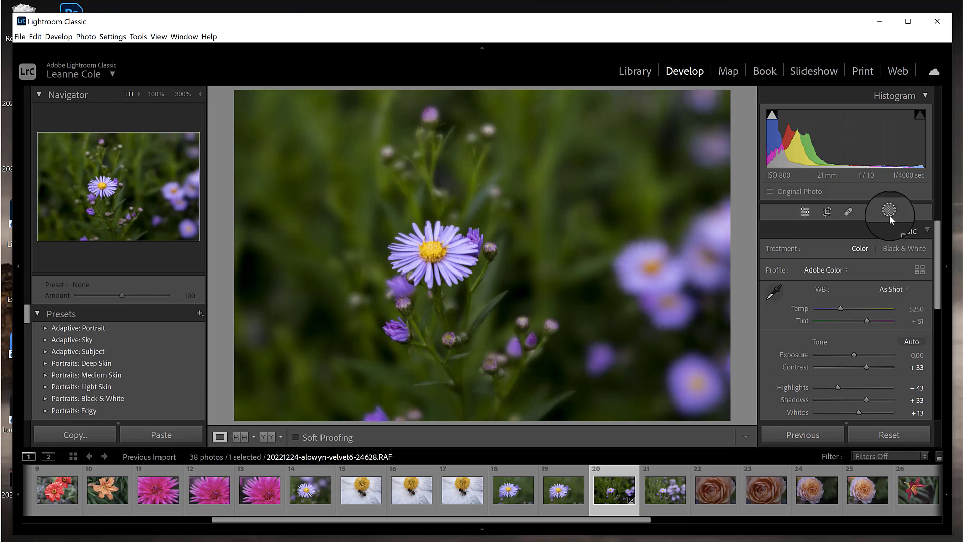
{"action": "left_click", "coordinate": [827, 212]}
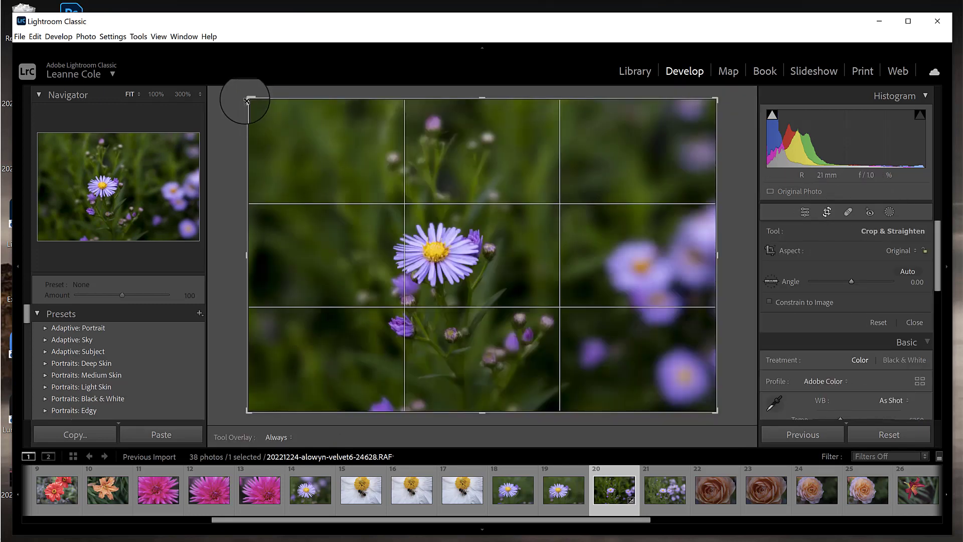
{"action": "left_click_drag", "start_coordinate": [247, 101], "coordinate": [248, 103]}
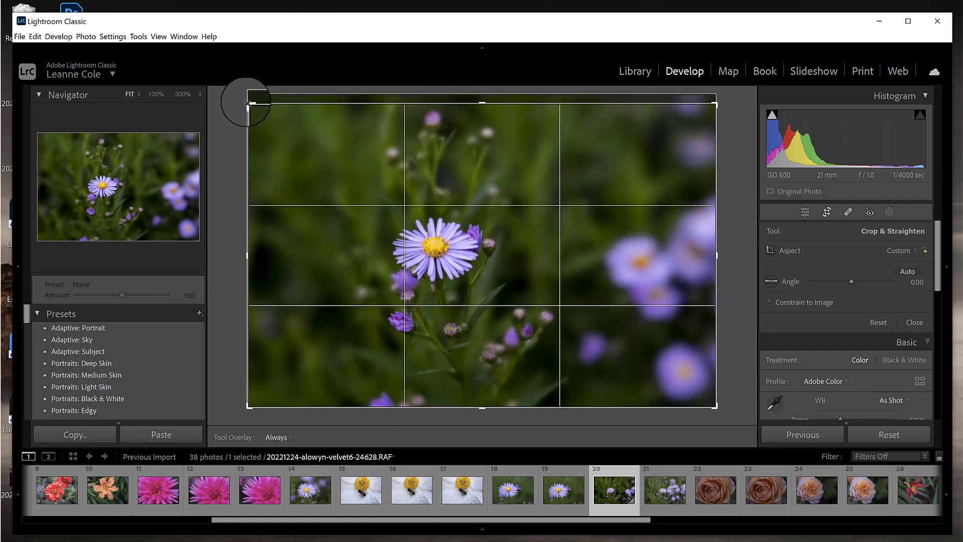
{"action": "left_click", "coordinate": [924, 251]}
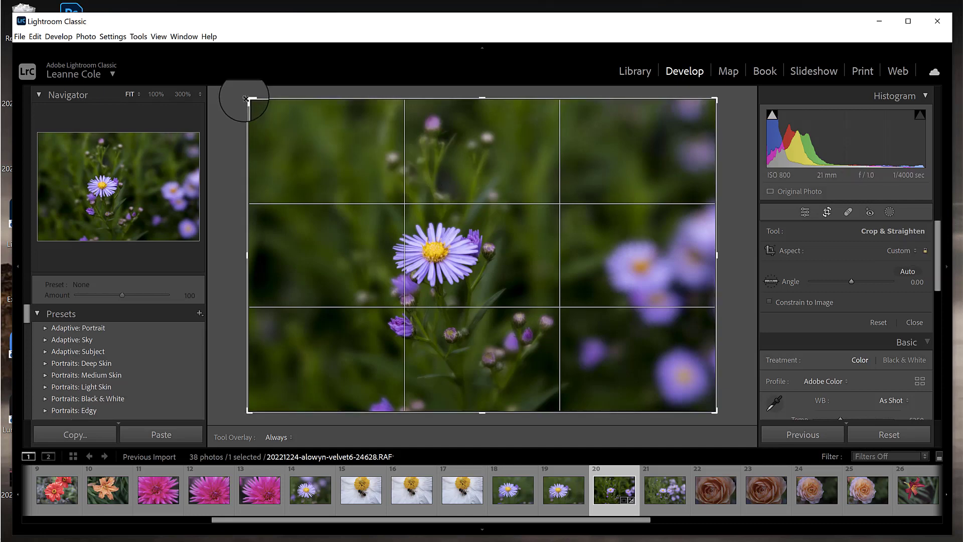
{"action": "left_click_drag", "start_coordinate": [245, 99], "coordinate": [264, 126]}
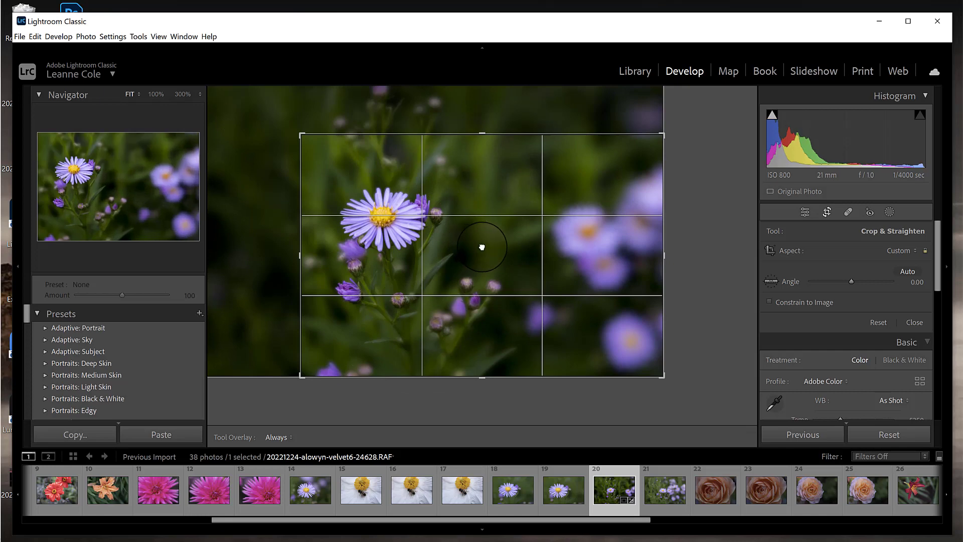
{"action": "left_click_drag", "start_coordinate": [482, 247], "coordinate": [509, 242]}
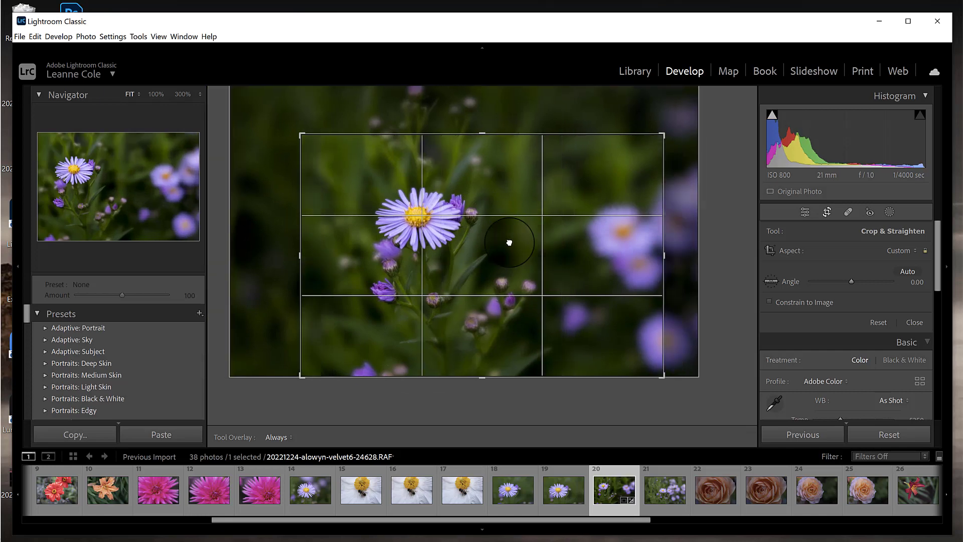
{"action": "key", "text": "Return"}
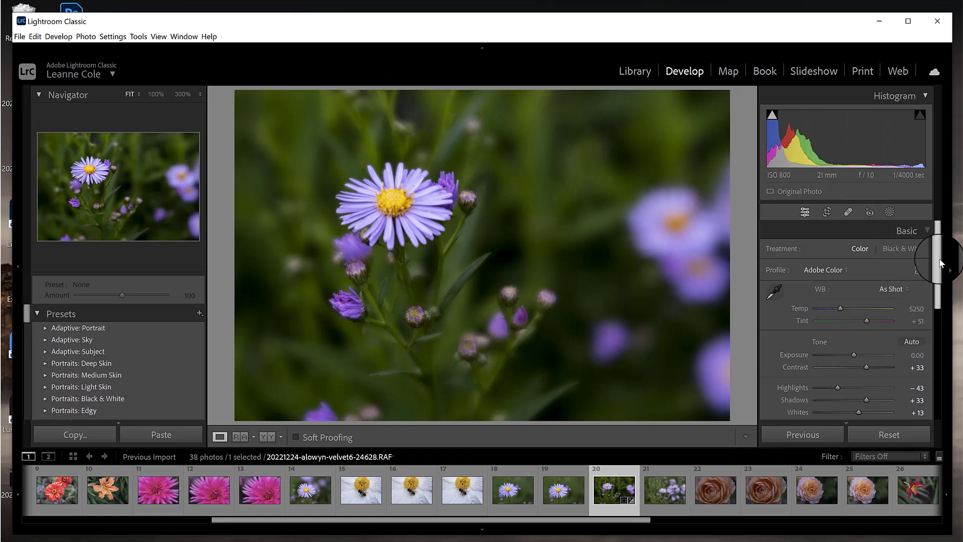
Step: Open the masking tools and dismiss the introduction to the masking changes
{"action": "scroll", "coordinate": [918, 248], "scroll_direction": "down", "scroll_amount": 1}
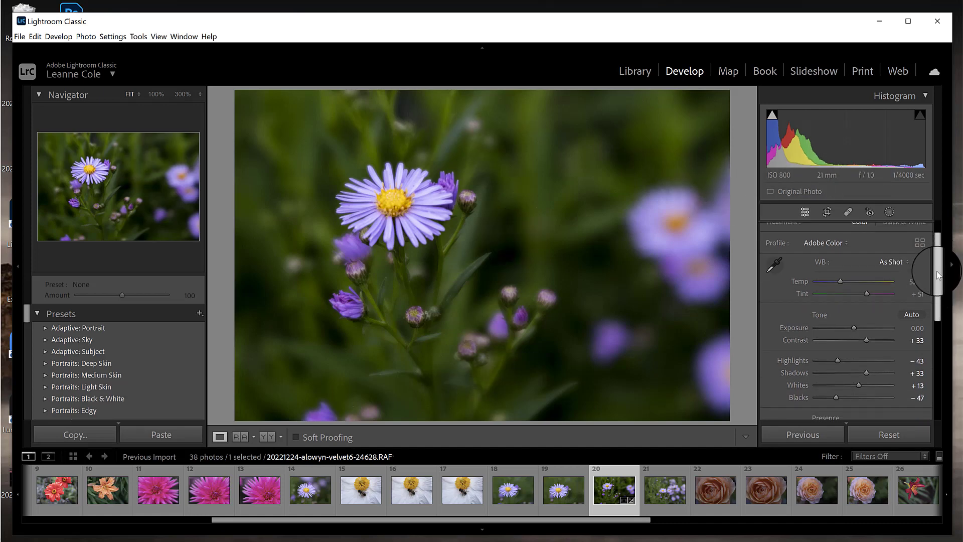
{"action": "left_click", "coordinate": [889, 212]}
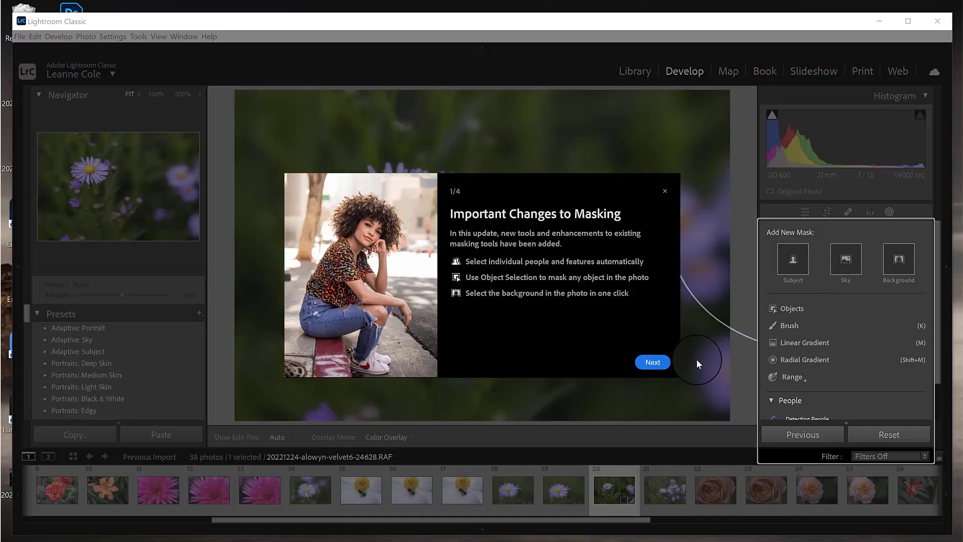
{"action": "left_click", "coordinate": [655, 366]}
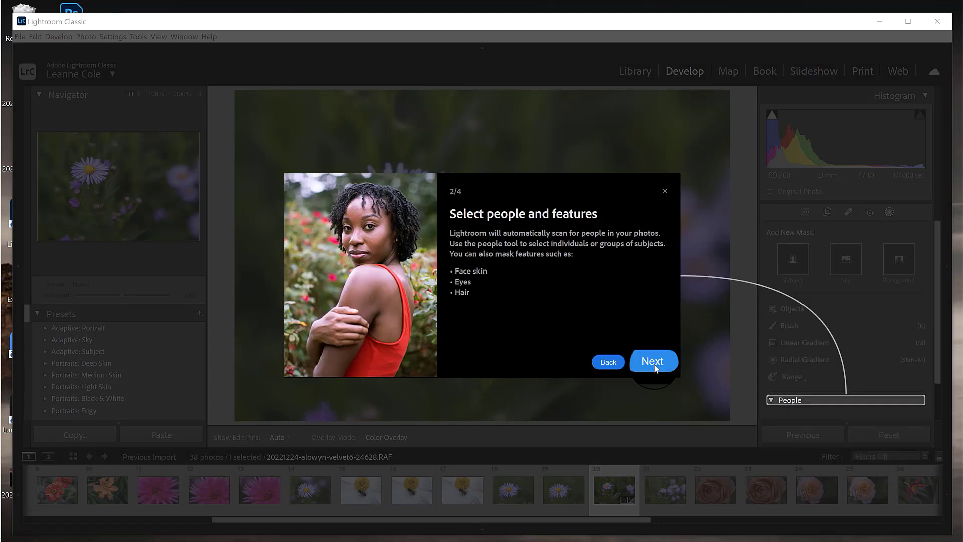
{"action": "left_click", "coordinate": [653, 363]}
{"action": "left_click", "coordinate": [665, 191]}
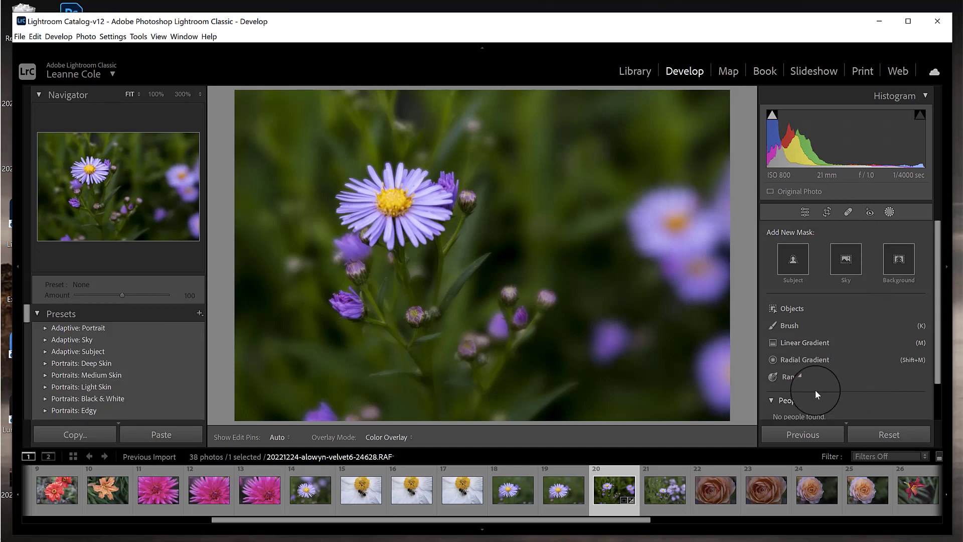
Step: Darken the surroundings of the main daisy with an inverted radial gradient mask set to −0.57 Exposure
{"action": "left_click", "coordinate": [794, 361]}
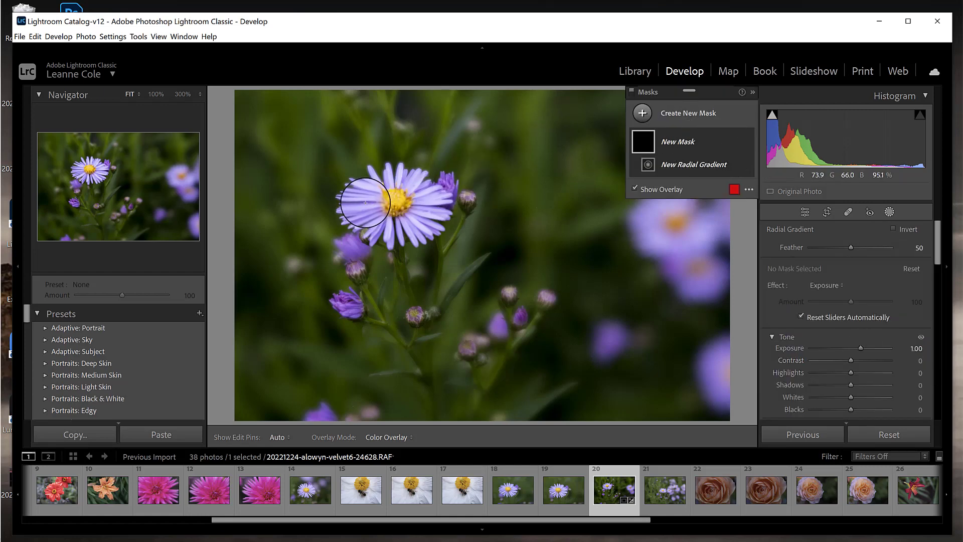
{"action": "mouse_move", "coordinate": [365, 202]}
{"action": "left_mouse_down"}
{"action": "mouse_move", "coordinate": [392, 211]}
{"action": "mouse_move", "coordinate": [395, 233]}
{"action": "mouse_move", "coordinate": [432, 261]}
{"action": "left_mouse_up"}
{"action": "mouse_move", "coordinate": [376, 216]}
{"action": "left_mouse_down"}
{"action": "mouse_move", "coordinate": [412, 215]}
{"action": "mouse_move", "coordinate": [403, 218]}
{"action": "left_mouse_up"}
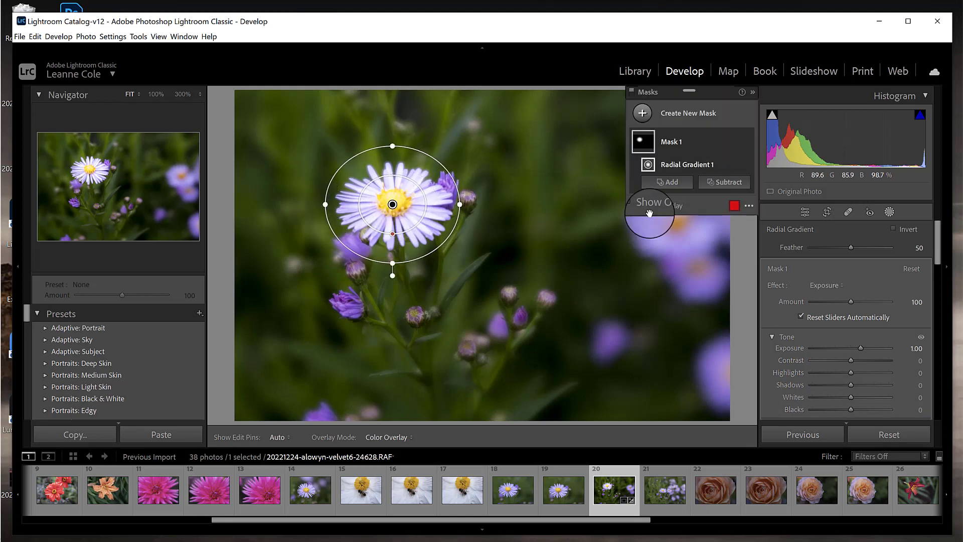
{"action": "left_click", "coordinate": [893, 228]}
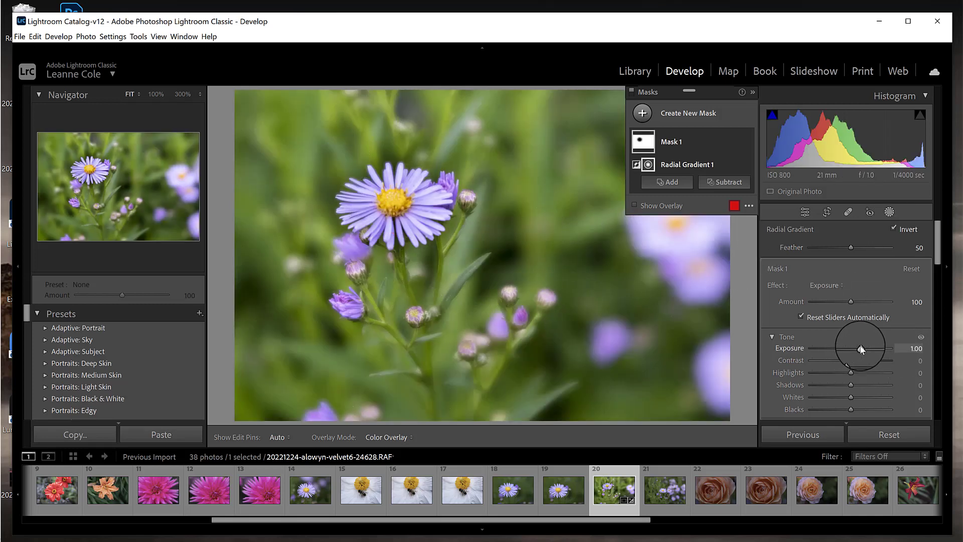
{"action": "left_click_drag", "start_coordinate": [860, 346], "coordinate": [844, 350]}
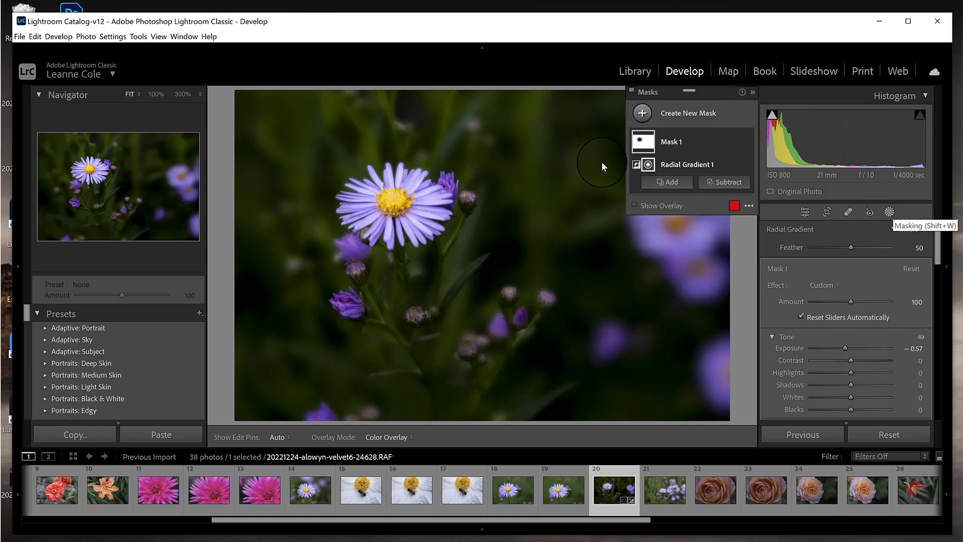
{"action": "left_click", "coordinate": [641, 114]}
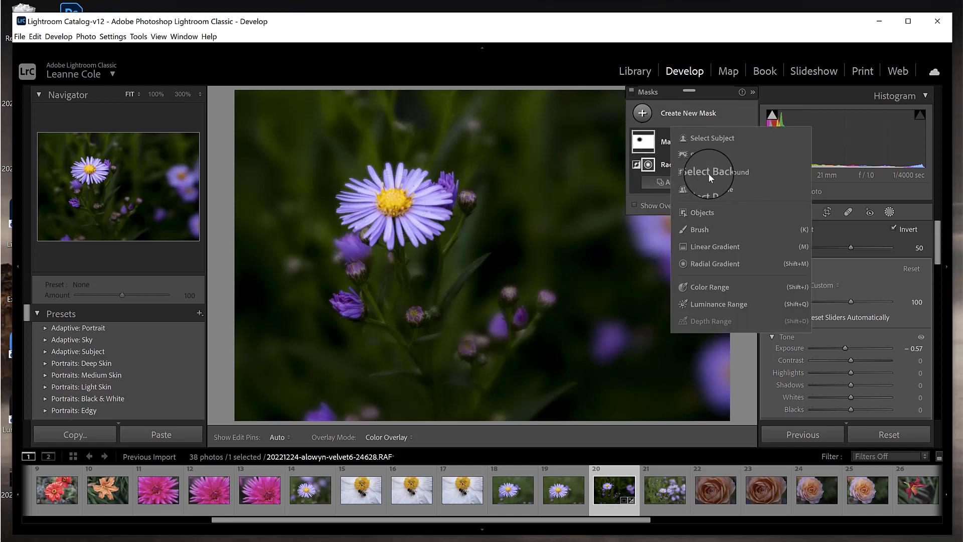
{"action": "left_click", "coordinate": [714, 263]}
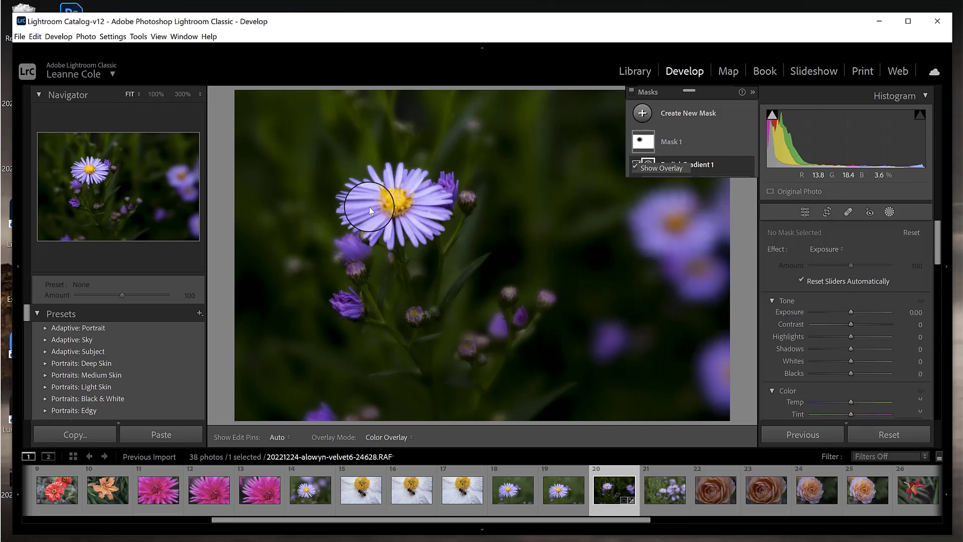
{"action": "left_click", "coordinate": [395, 198]}
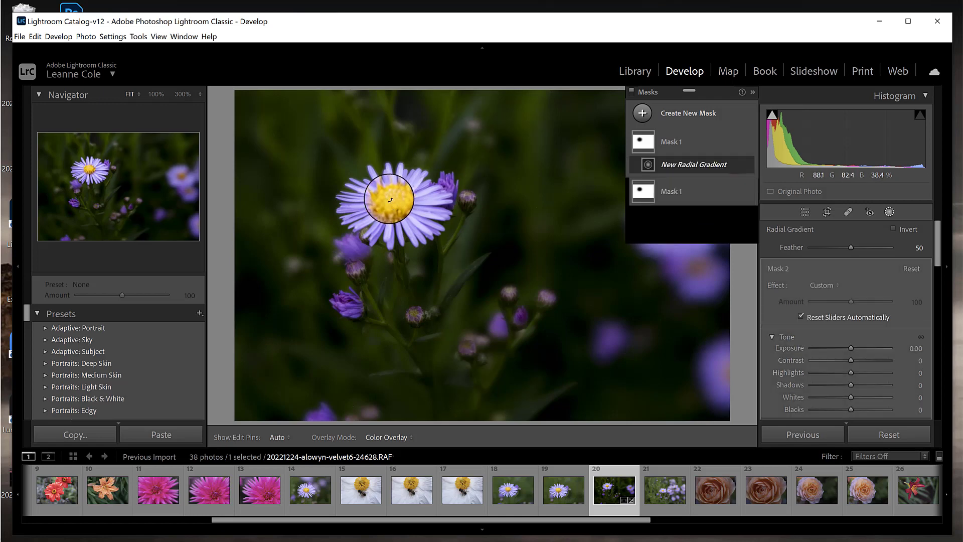
{"action": "left_click_drag", "start_coordinate": [404, 197], "coordinate": [385, 200]}
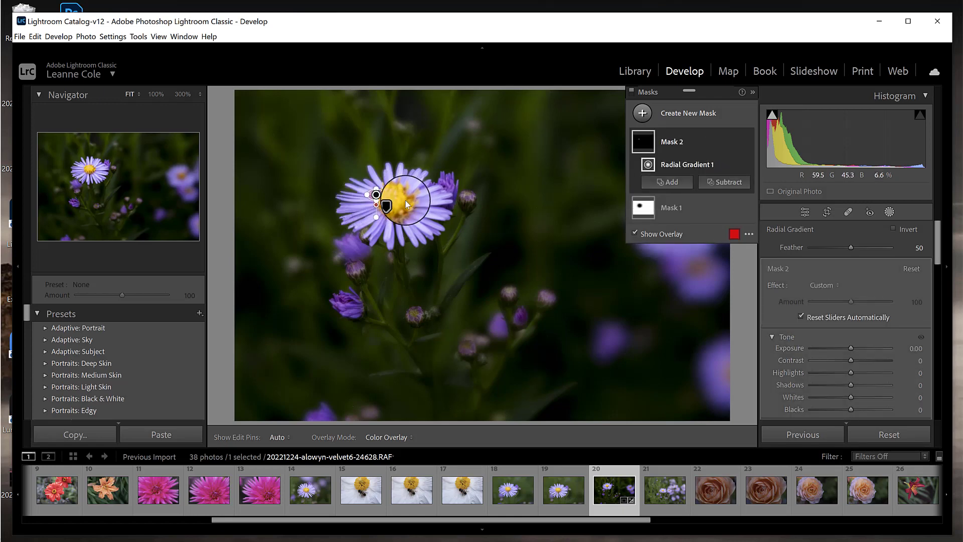
{"action": "key", "text": "ctrl+z"}
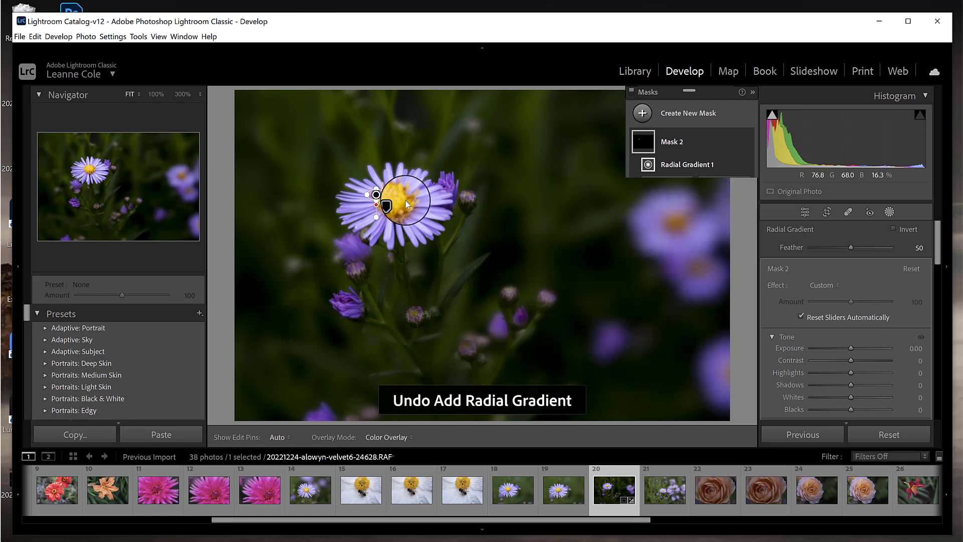
{"action": "left_click", "coordinate": [376, 195]}
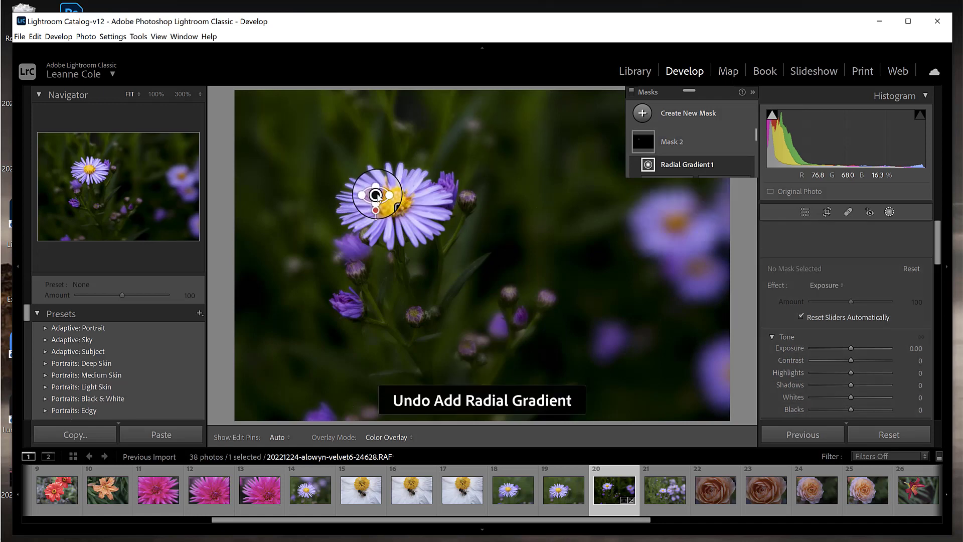
{"action": "right_click", "coordinate": [377, 195]}
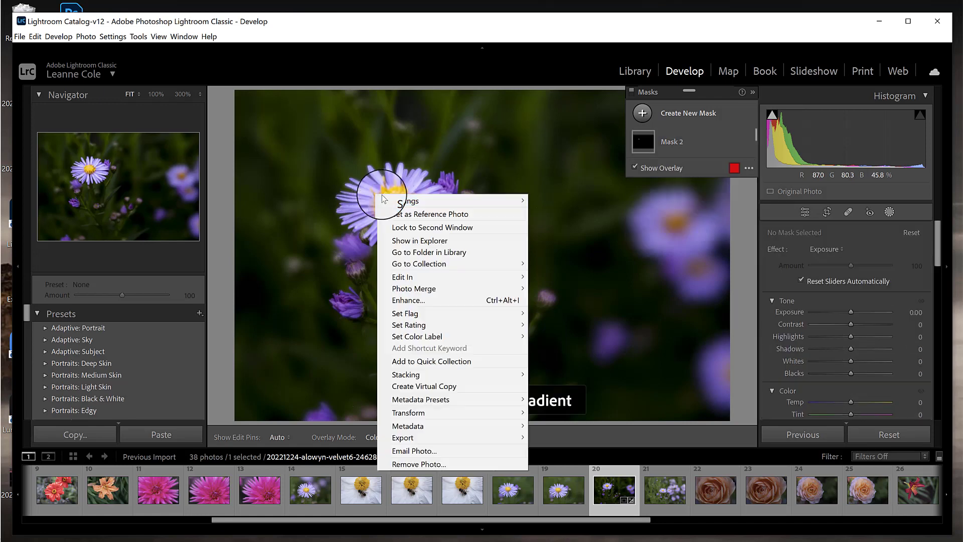
{"action": "left_click", "coordinate": [393, 187]}
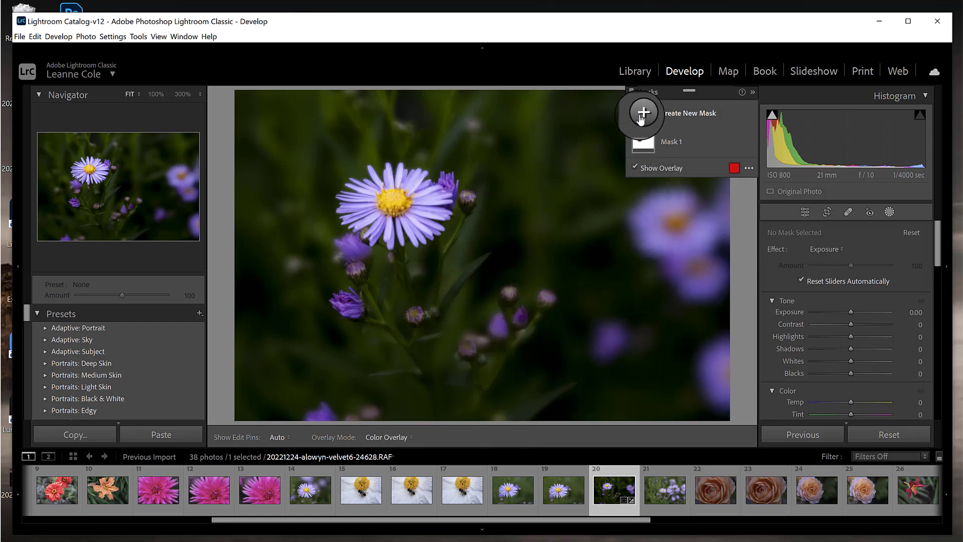
Step: Create a new mask with a small radial gradient centred over the main daisy's yellow centre
{"action": "left_click", "coordinate": [643, 113]}
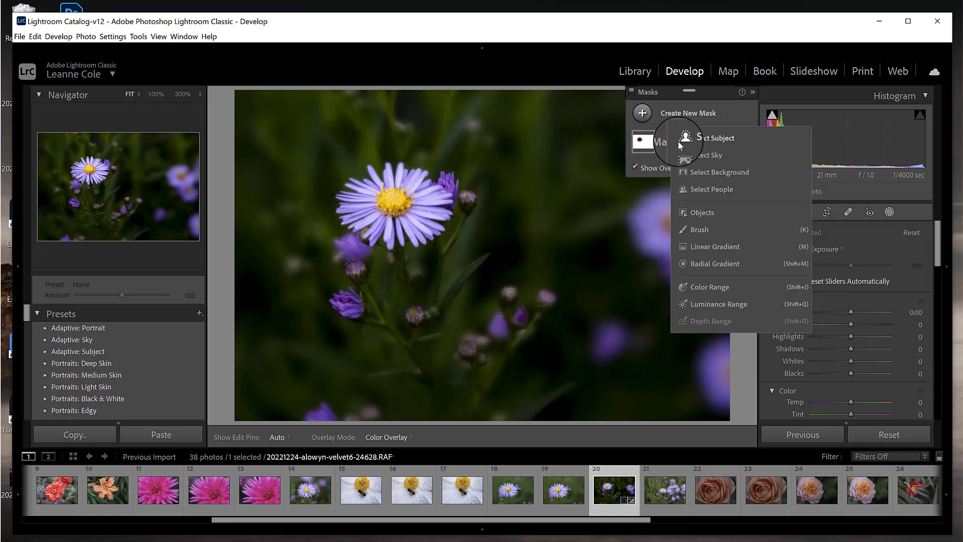
{"action": "left_click", "coordinate": [718, 254]}
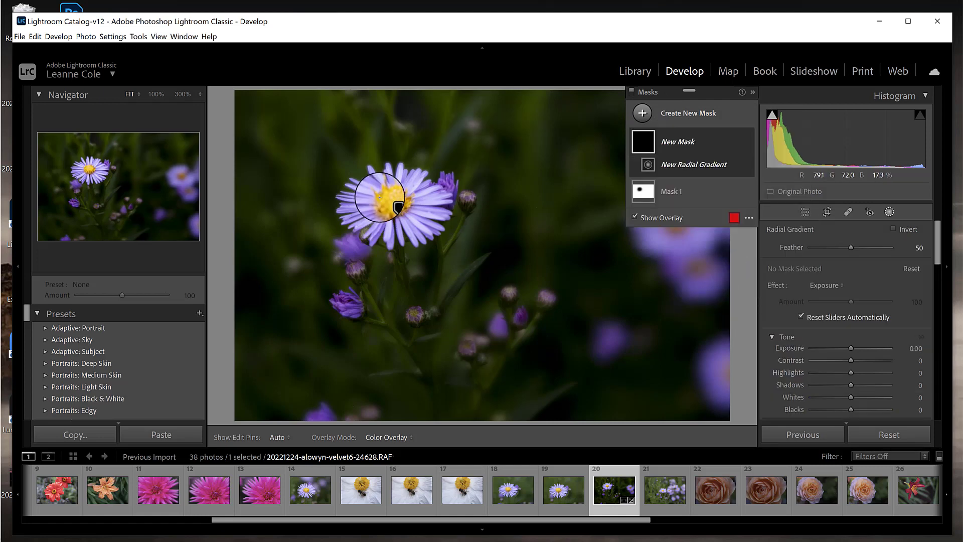
{"action": "mouse_move", "coordinate": [379, 197]}
{"action": "left_mouse_down"}
{"action": "mouse_move", "coordinate": [407, 203]}
{"action": "mouse_move", "coordinate": [405, 224]}
{"action": "left_mouse_up"}
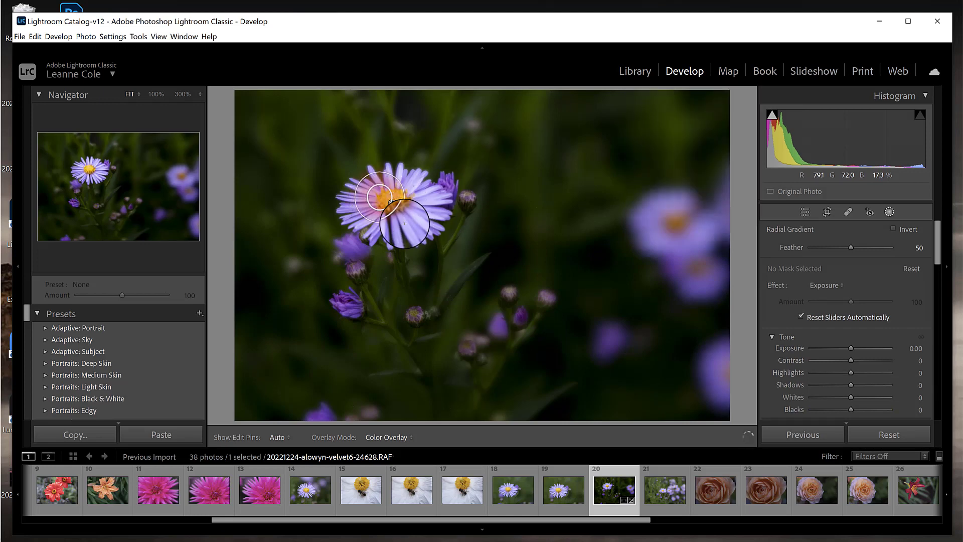
{"action": "left_click", "coordinate": [393, 204]}
{"action": "left_click_drag", "start_coordinate": [380, 193], "coordinate": [392, 193]}
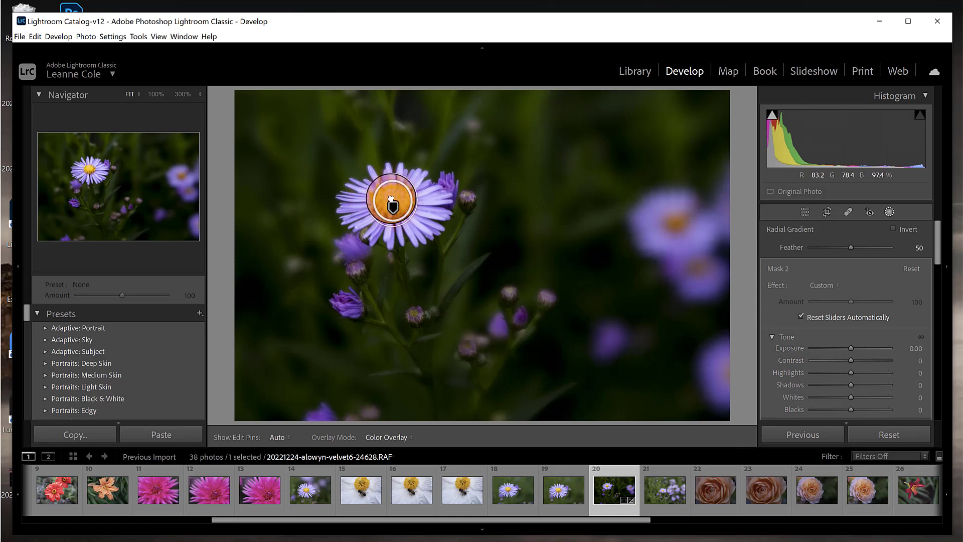
Step: Adjust the small radial gradient's position over the main daisy's yellow centre and set its Exposure to −0.27
{"action": "mouse_move", "coordinate": [391, 199]}
{"action": "left_mouse_down"}
{"action": "mouse_move", "coordinate": [427, 204]}
{"action": "mouse_move", "coordinate": [392, 203]}
{"action": "left_mouse_up"}
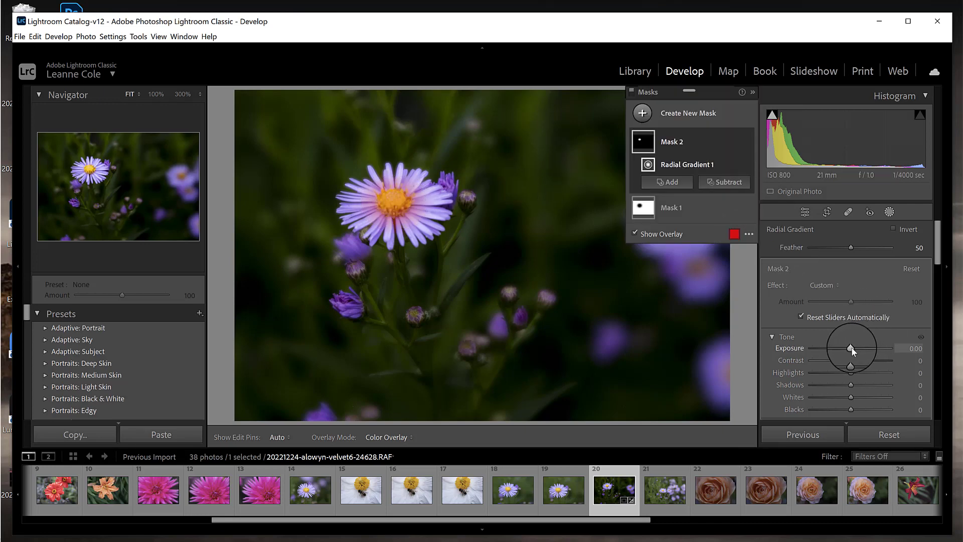
{"action": "mouse_move", "coordinate": [851, 347]}
{"action": "left_mouse_down"}
{"action": "mouse_move", "coordinate": [859, 345]}
{"action": "mouse_move", "coordinate": [847, 347]}
{"action": "left_mouse_up"}
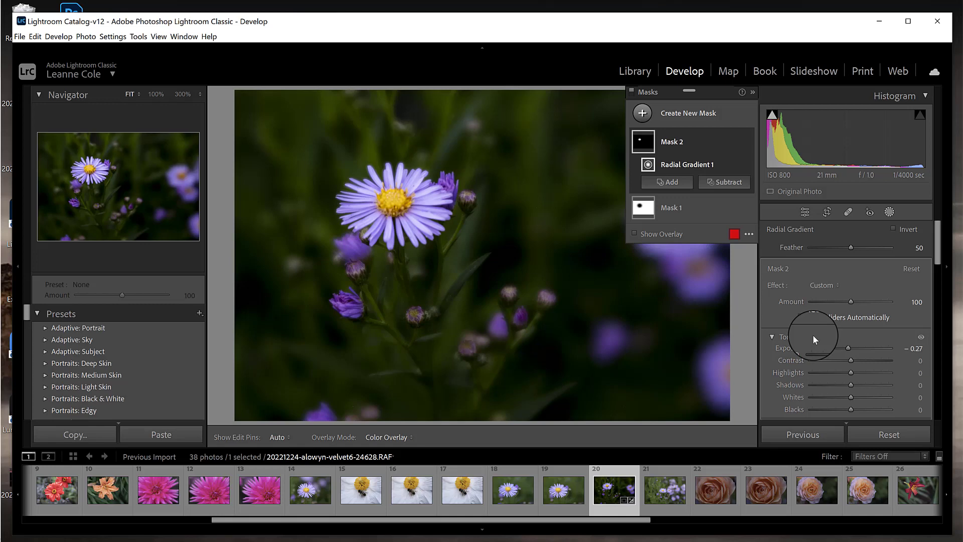
Step: Darken the photo's right side with a new linear gradient mask at −1.16 Exposure, moving the floating Masks window clear of the photo
{"action": "left_click", "coordinate": [642, 114]}
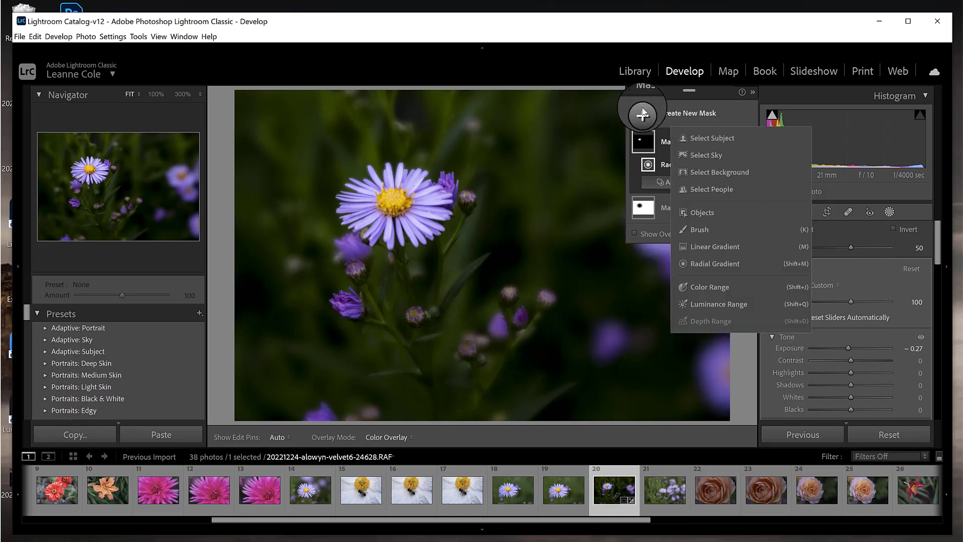
{"action": "left_click", "coordinate": [717, 265]}
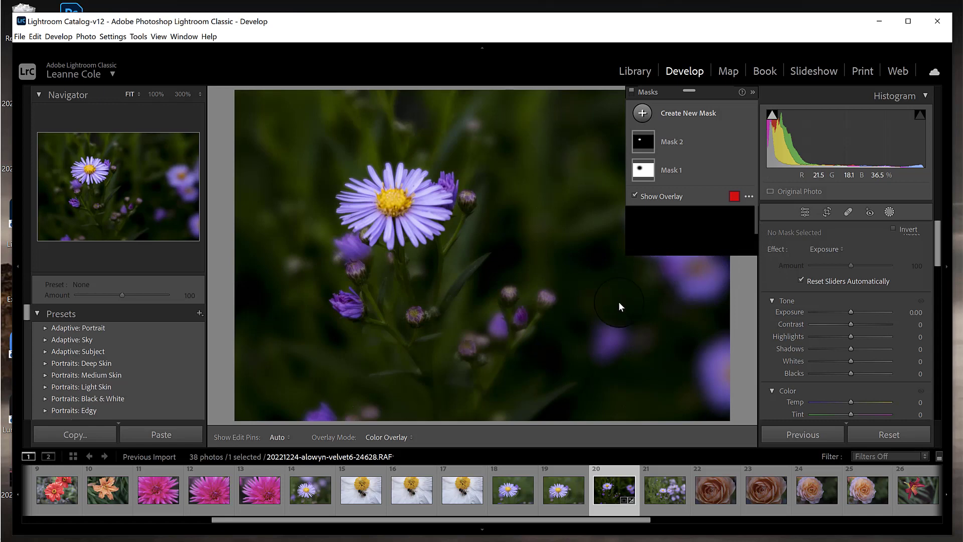
{"action": "key", "text": "m"}
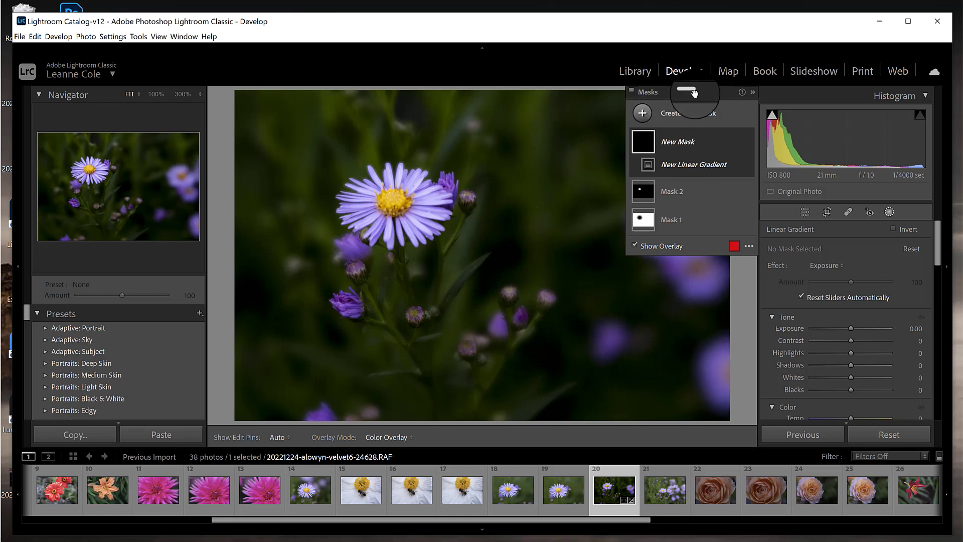
{"action": "left_click_drag", "start_coordinate": [688, 90], "coordinate": [787, 105]}
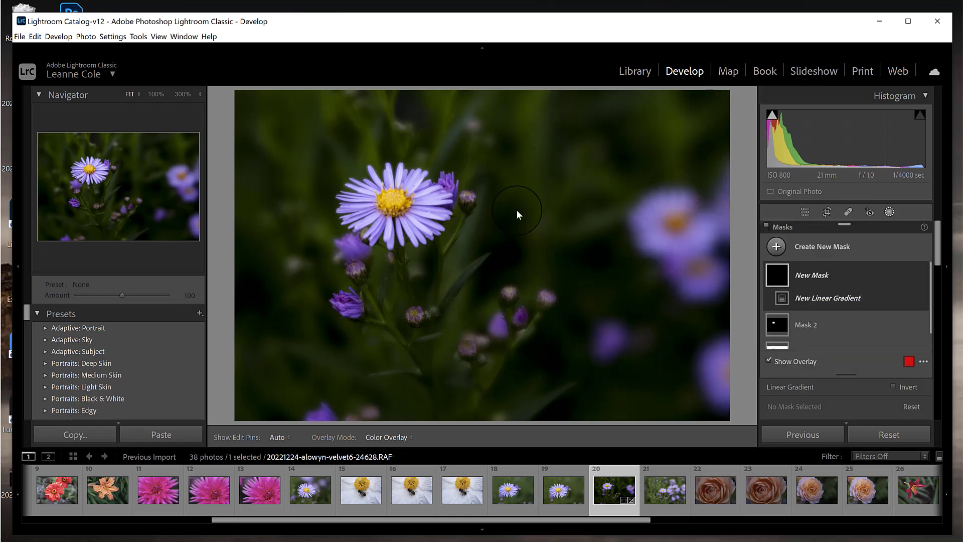
{"action": "left_click", "coordinate": [832, 267]}
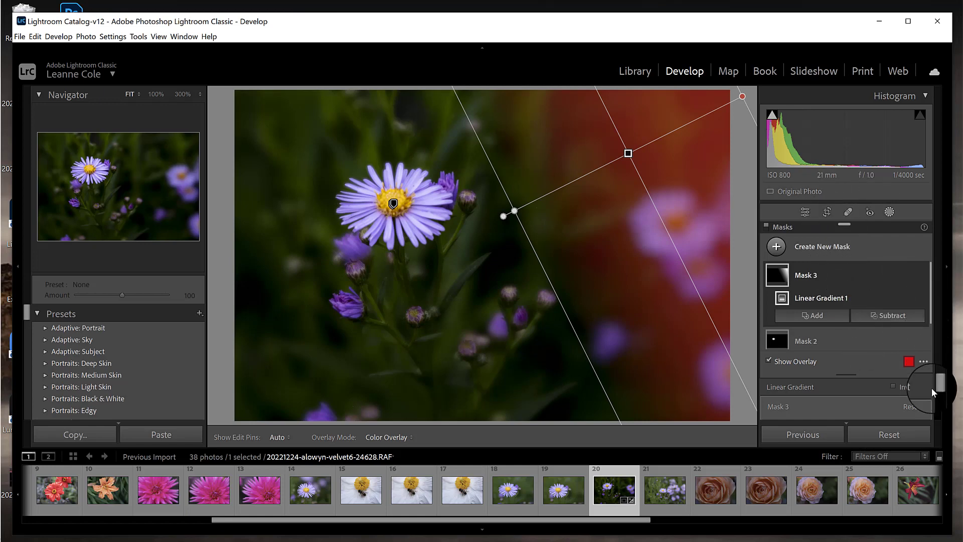
{"action": "left_click_drag", "start_coordinate": [832, 224], "coordinate": [108, 202]}
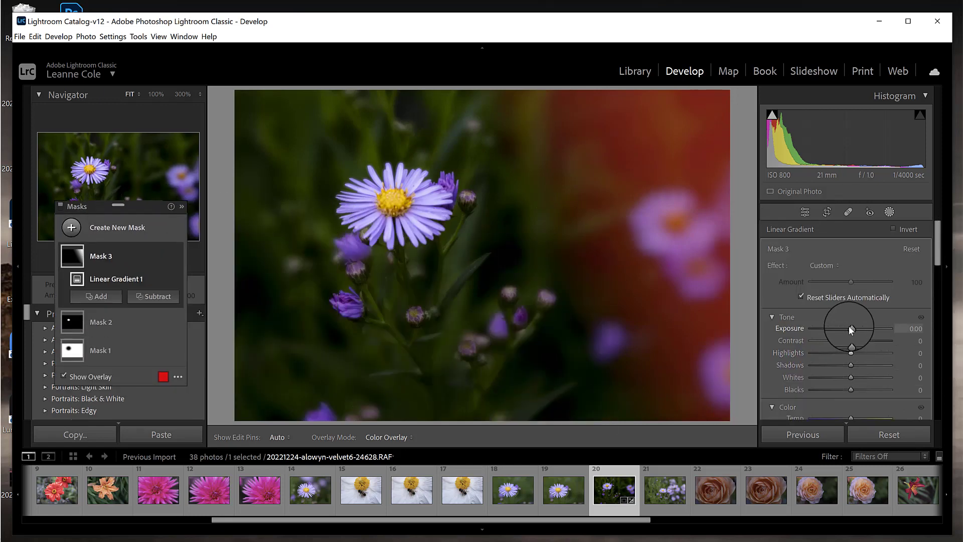
{"action": "key", "text": "o"}
{"action": "mouse_move", "coordinate": [848, 326]}
{"action": "left_mouse_down"}
{"action": "mouse_move", "coordinate": [827, 326]}
{"action": "mouse_move", "coordinate": [837, 325]}
{"action": "left_mouse_up"}
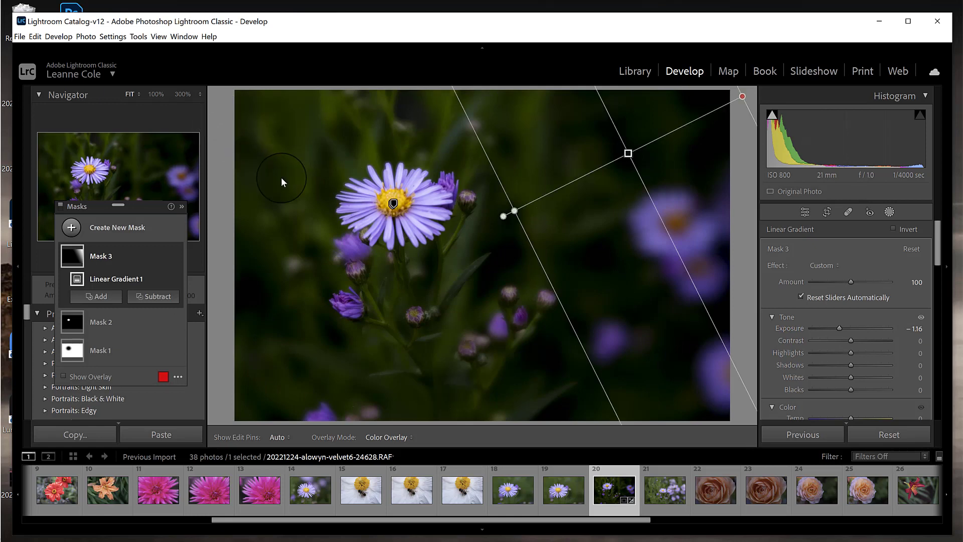
Step: Darken the photo's upper-left corner with a new diagonal linear gradient mask reaching the main daisy, set to −0.95 Exposure
{"action": "left_click", "coordinate": [71, 227]}
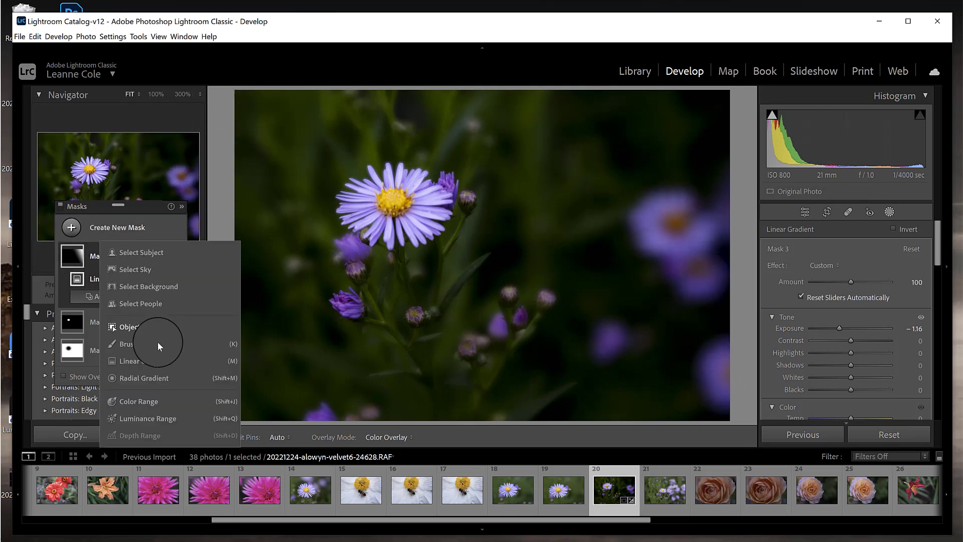
{"action": "left_click", "coordinate": [151, 361]}
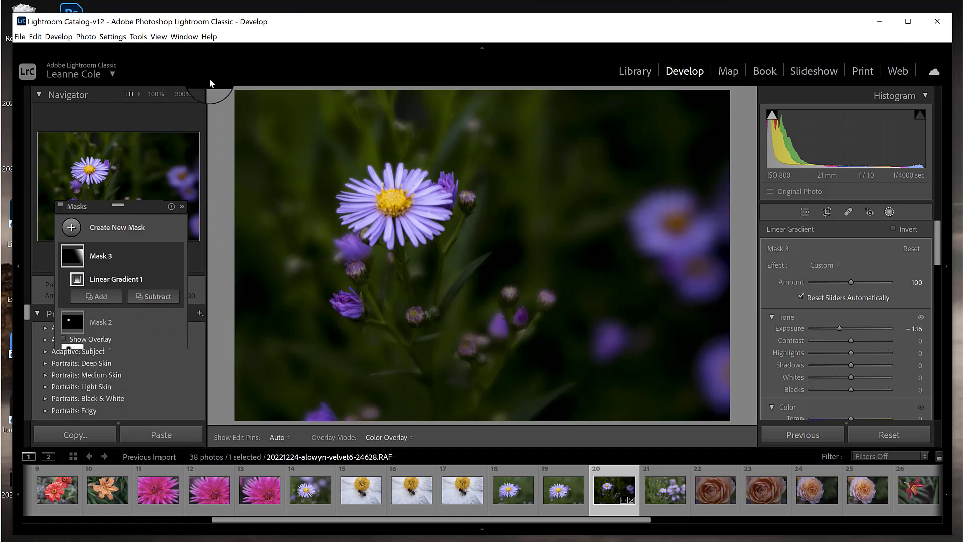
{"action": "left_click", "coordinate": [222, 94]}
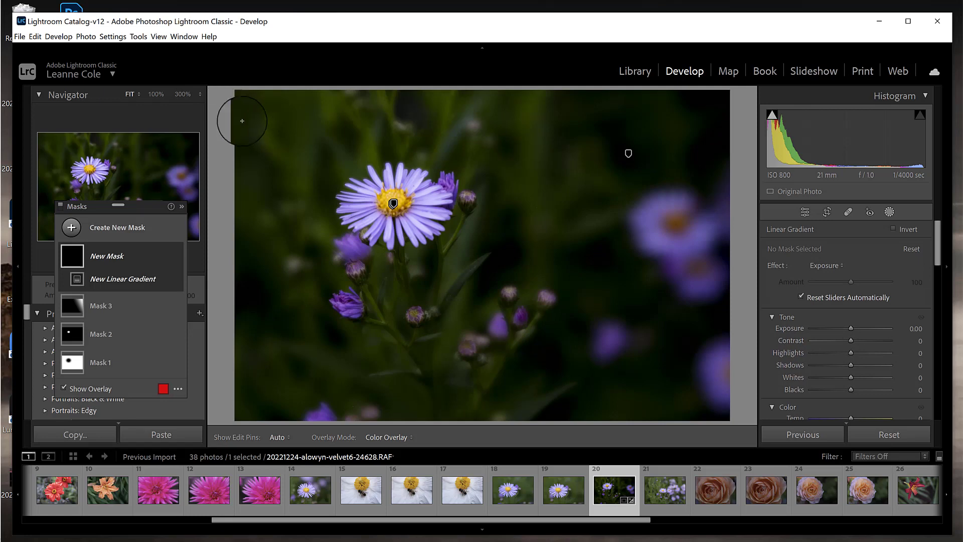
{"action": "left_click_drag", "start_coordinate": [229, 103], "coordinate": [362, 239]}
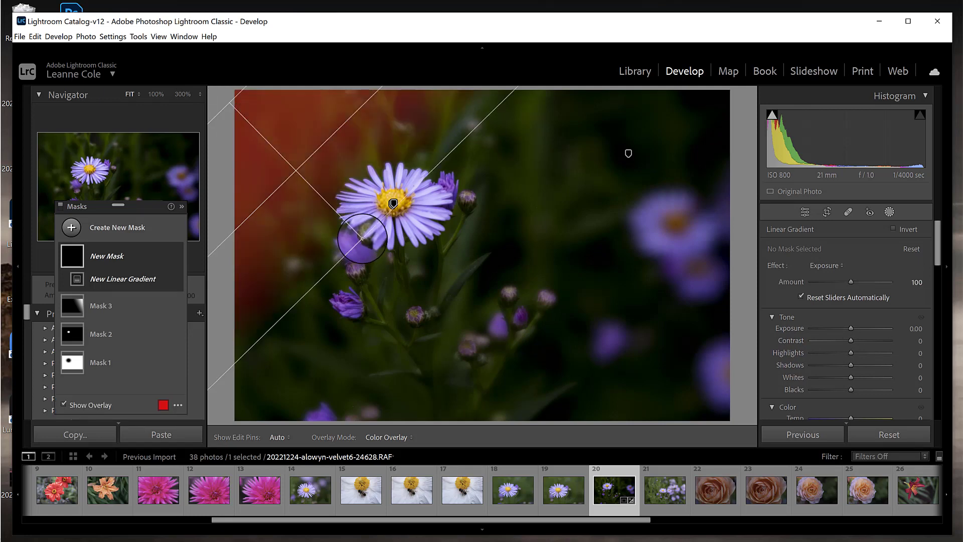
{"action": "left_click", "coordinate": [852, 328]}
{"action": "left_click_drag", "start_coordinate": [850, 329], "coordinate": [837, 329]}
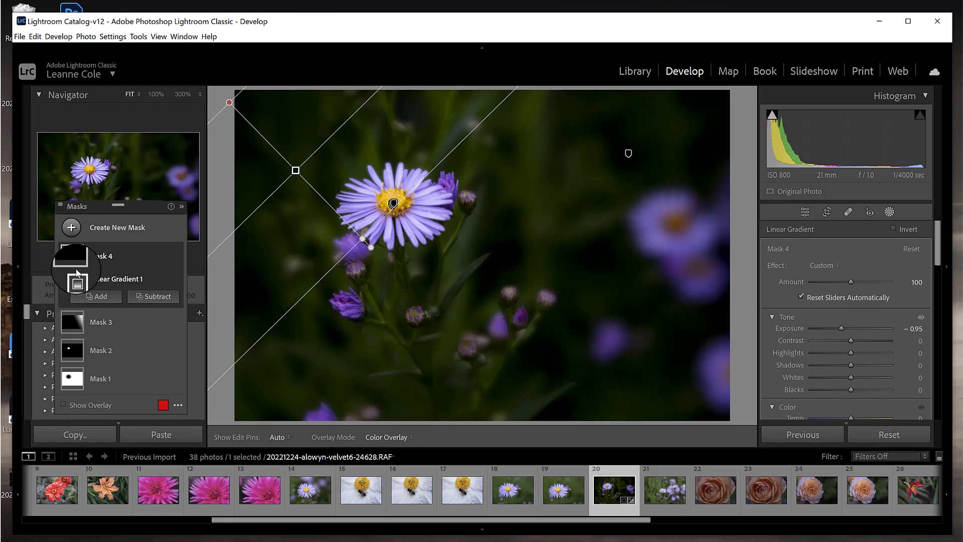
{"action": "left_click", "coordinate": [99, 296]}
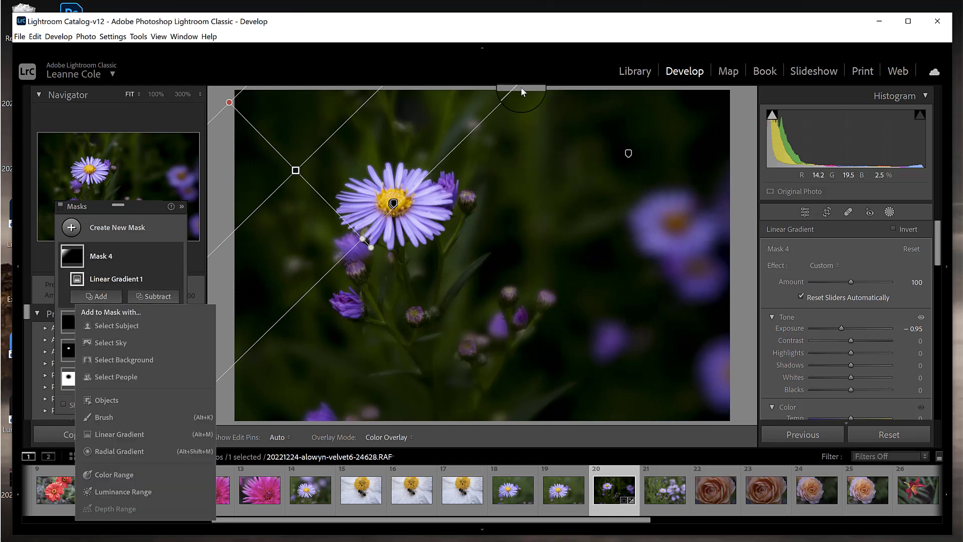
{"action": "left_click", "coordinate": [496, 180]}
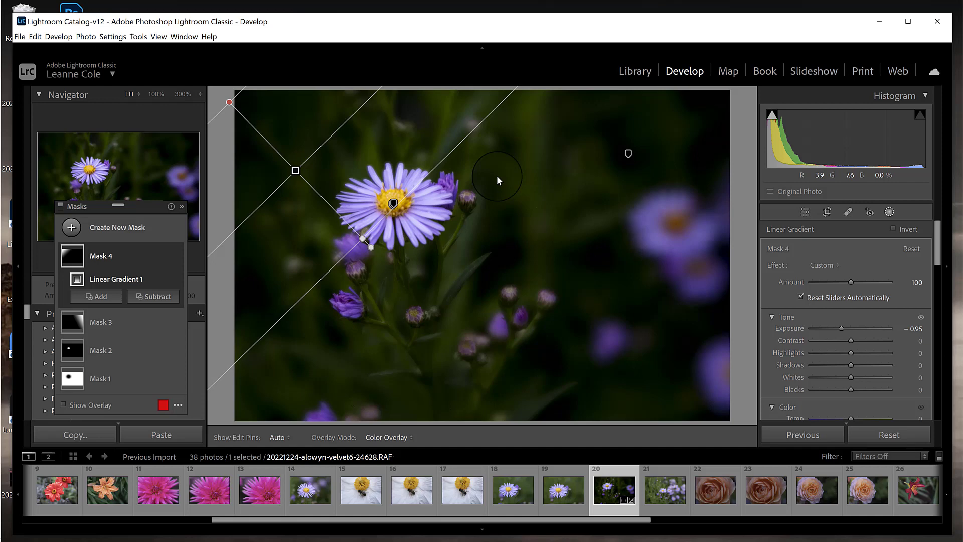
Step: Darken the lower part of the photo with a new linear gradient mask rising to just below the main daisy, set to −0.70 Exposure
{"action": "left_click", "coordinate": [70, 228]}
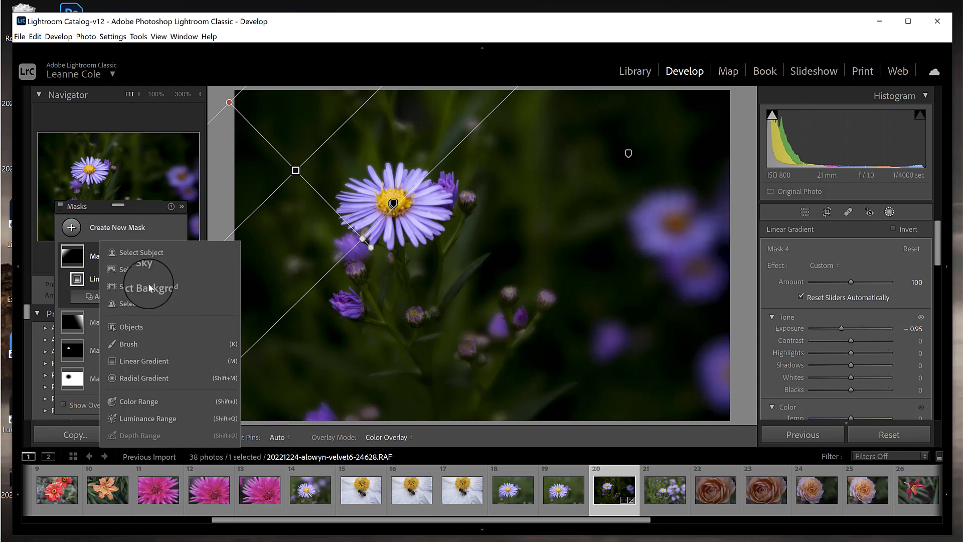
{"action": "left_click", "coordinate": [138, 363]}
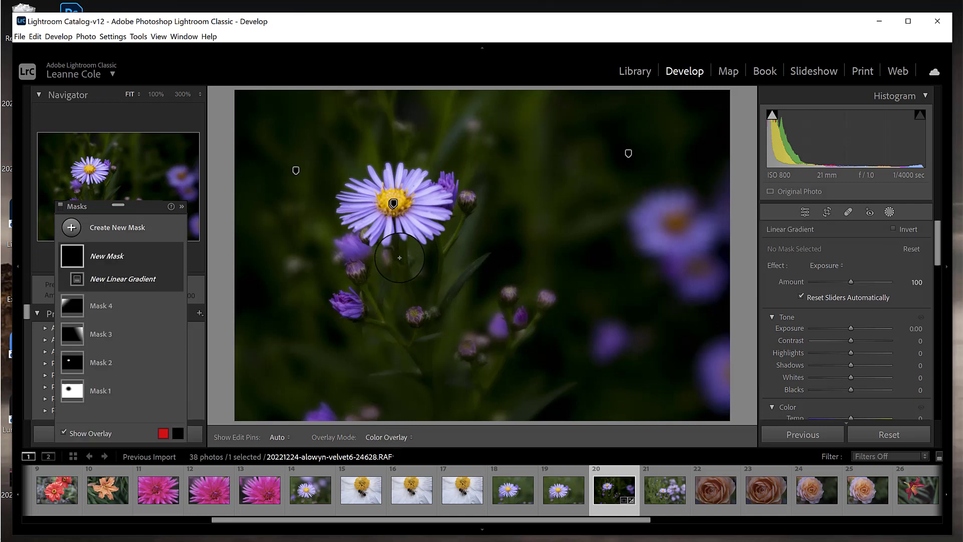
{"action": "left_click_drag", "start_coordinate": [377, 422], "coordinate": [400, 248]}
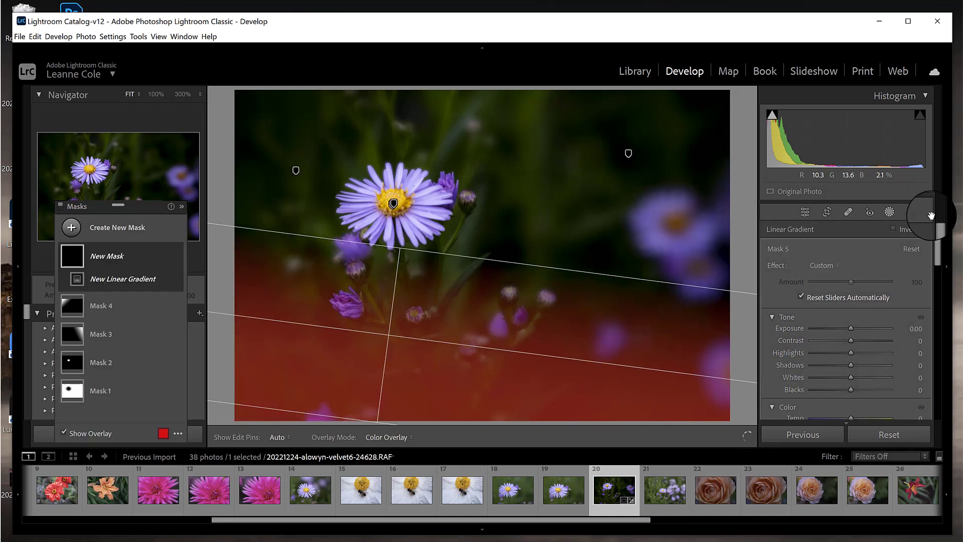
{"action": "left_click_drag", "start_coordinate": [851, 329], "coordinate": [845, 331]}
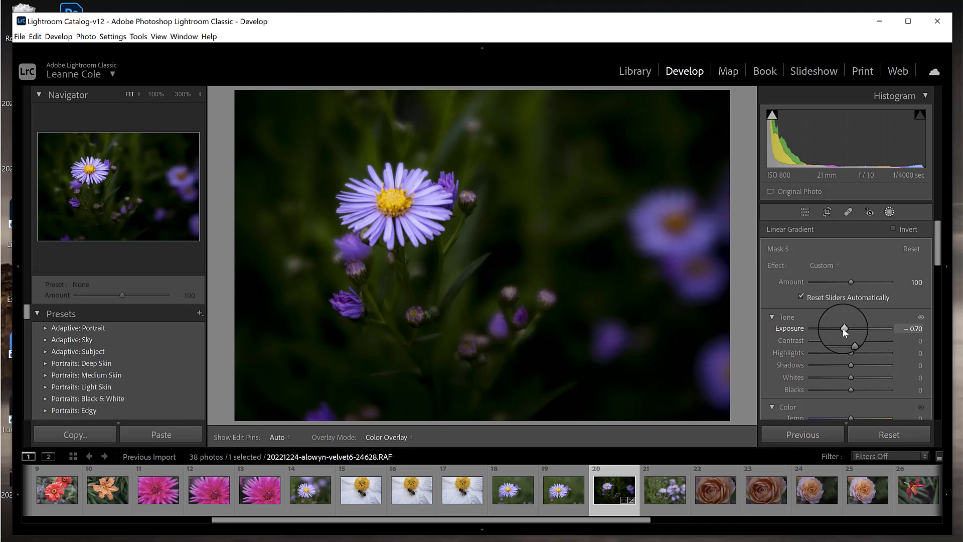
Step: Compare the daisy photo before and after its edits and give it a two-star rating
{"action": "key", "text": "backslash"}
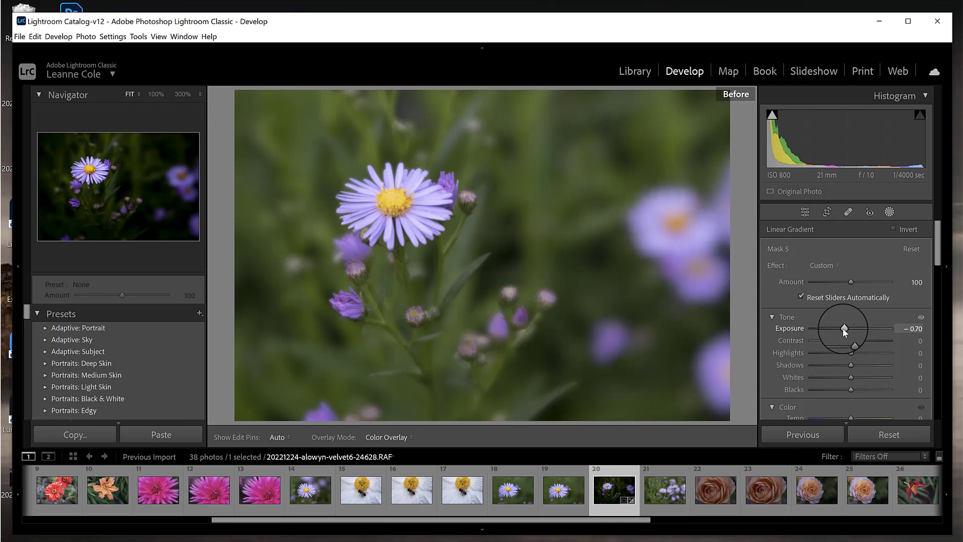
{"action": "key", "text": "backslash"}
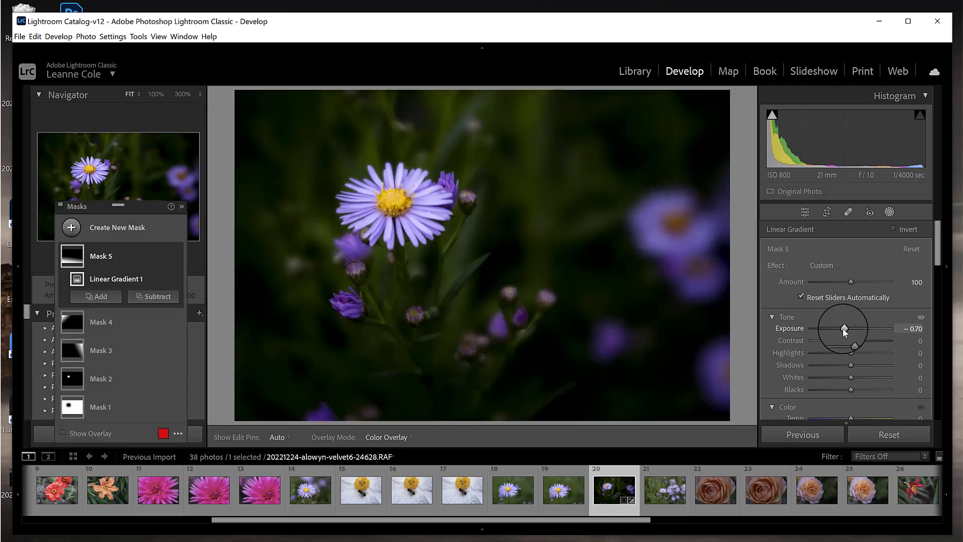
{"action": "key", "text": "backslash"}
{"action": "key", "text": "backslash"}
{"action": "key", "text": "2"}
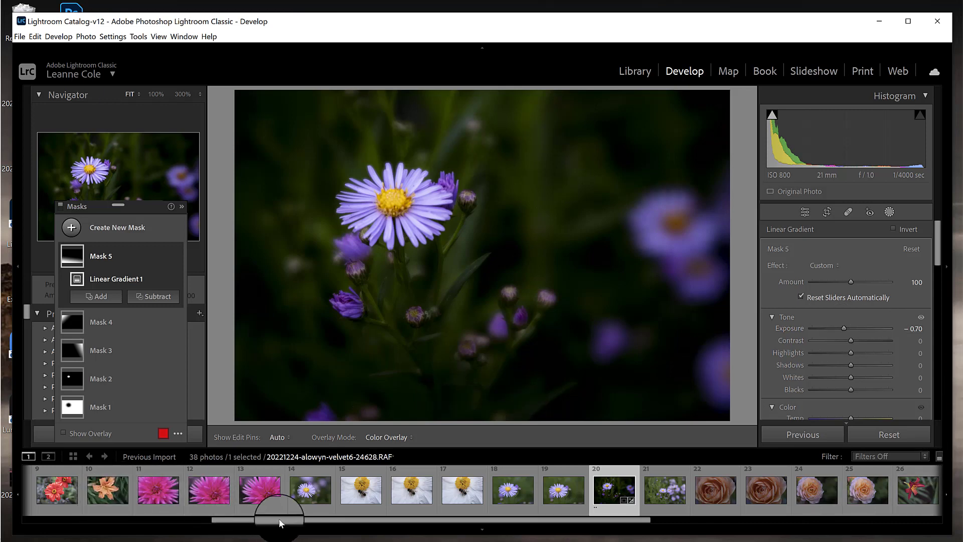
{"action": "key", "text": "backslash"}
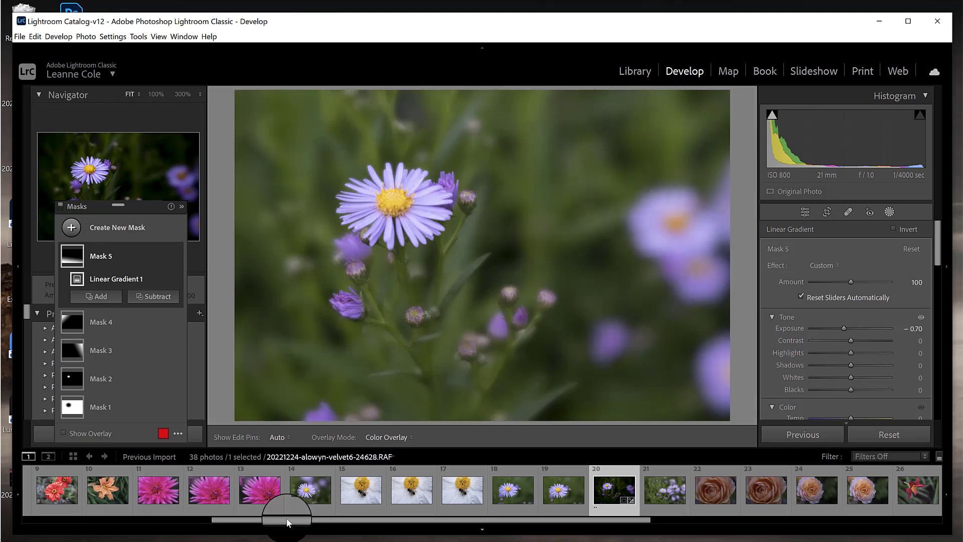
{"action": "key", "text": "backslash"}
{"action": "left_click", "coordinate": [286, 522]}
{"action": "left_click", "coordinate": [305, 518]}
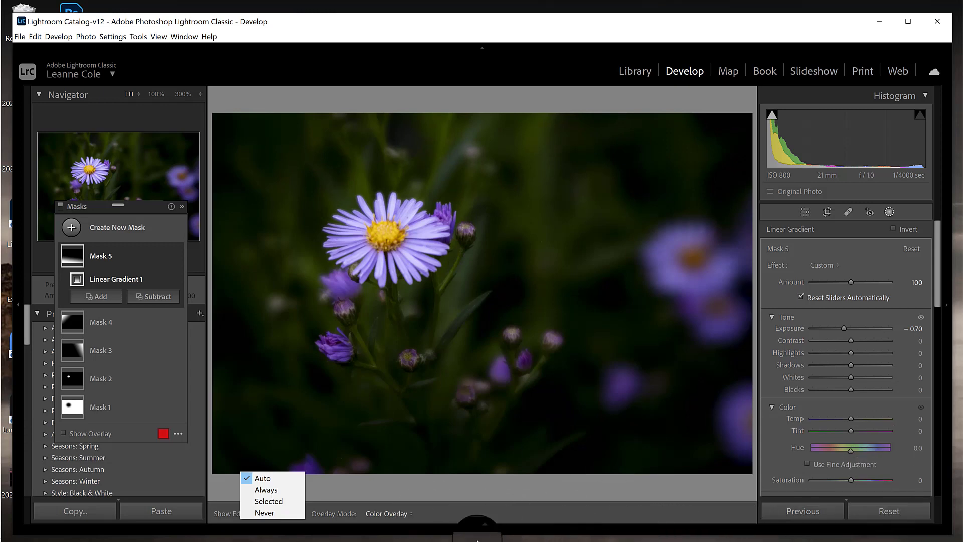
{"action": "left_click", "coordinate": [484, 525]}
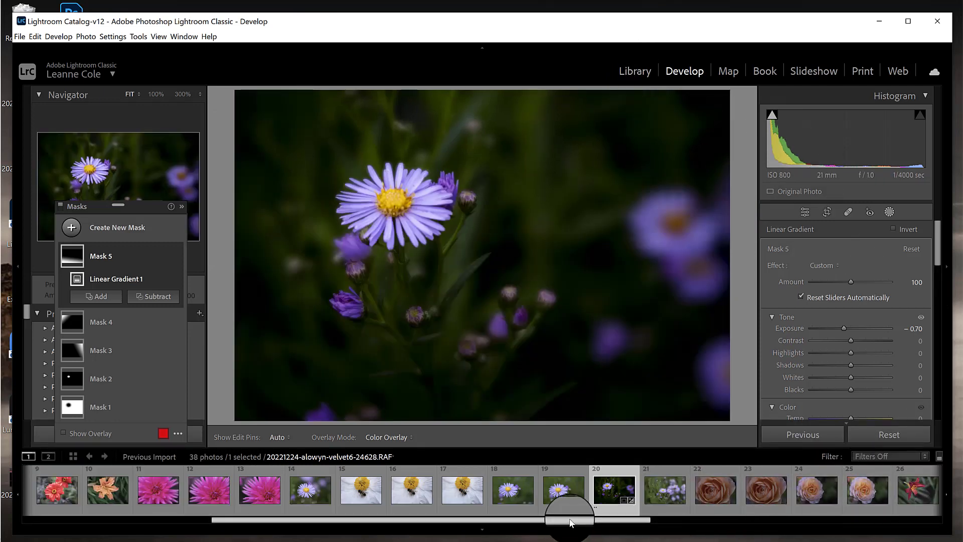
Step: Open the purple clematis photo 20221224-alowyn-velvet6-24655.RAF for editing and close the masking tools to return to the Basic adjustments
{"action": "left_click", "coordinate": [659, 524]}
{"action": "left_click_drag", "start_coordinate": [659, 524], "coordinate": [848, 514]}
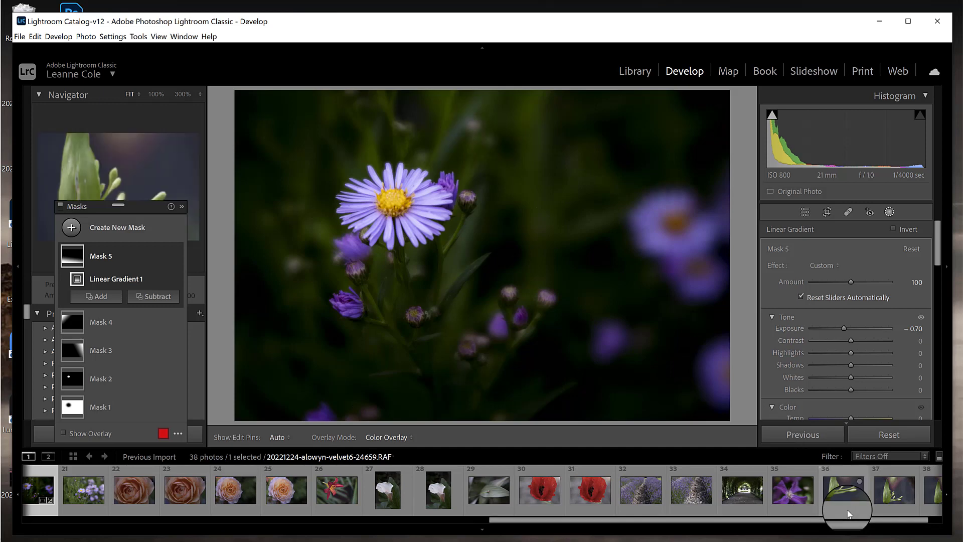
{"action": "left_click", "coordinate": [779, 489]}
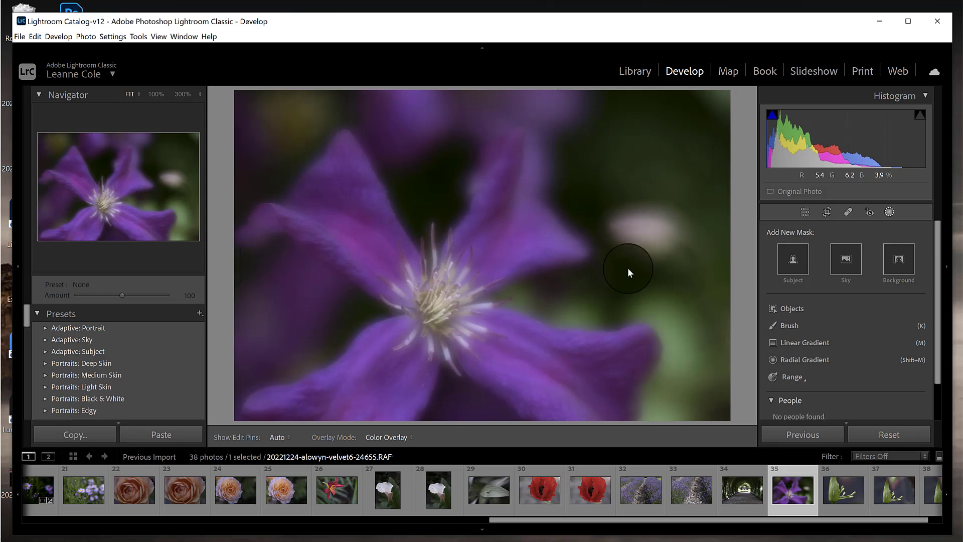
{"action": "left_click", "coordinate": [889, 212]}
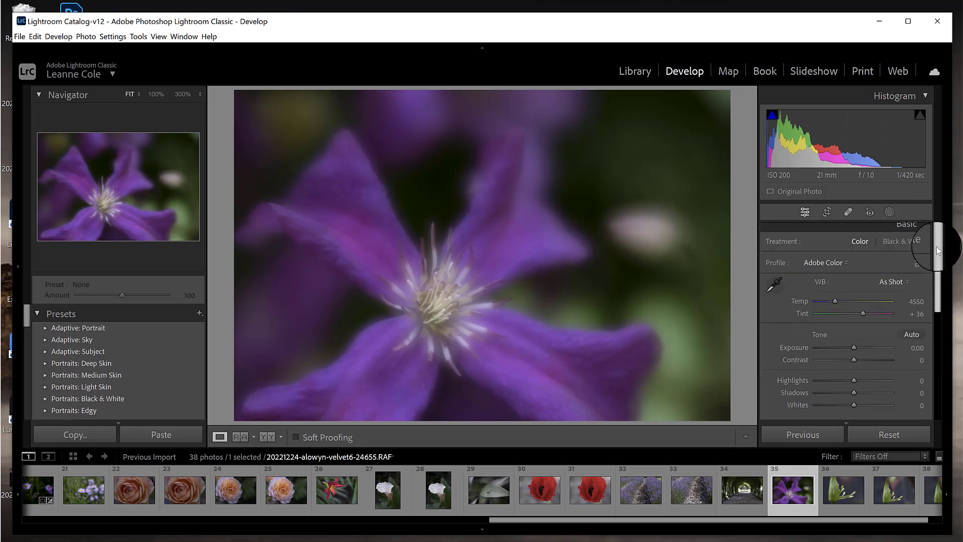
Step: Adjust the clematis photo's tone with Highlights −71, Whites +18, Blacks −49 and Contrast +35
{"action": "scroll", "coordinate": [933, 283], "scroll_direction": "down", "scroll_amount": 3}
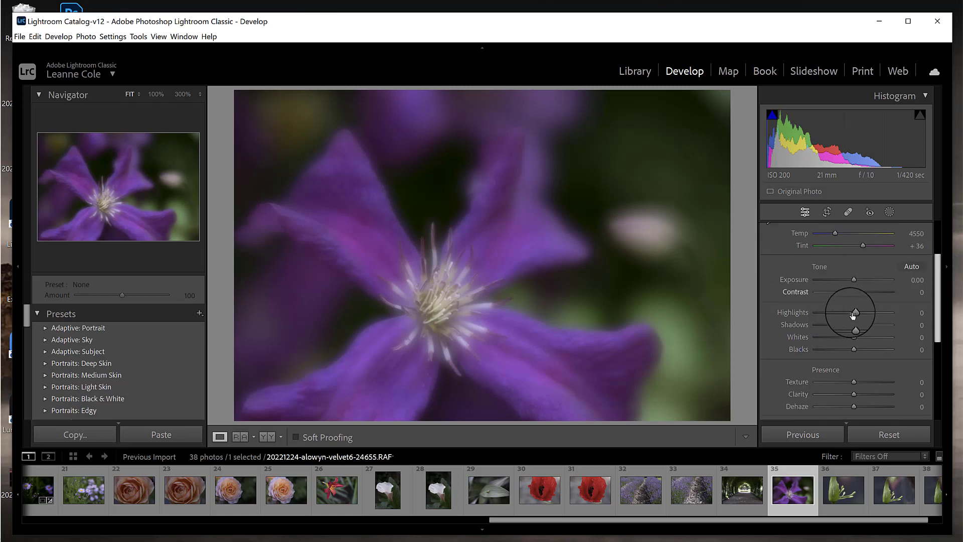
{"action": "left_click_drag", "start_coordinate": [853, 311], "coordinate": [835, 350]}
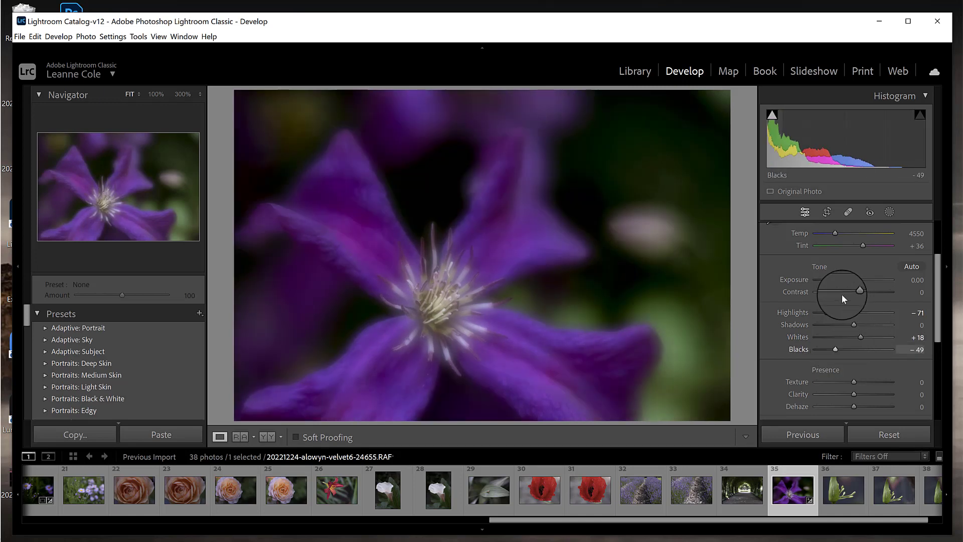
{"action": "left_click_drag", "start_coordinate": [862, 291], "coordinate": [867, 291]}
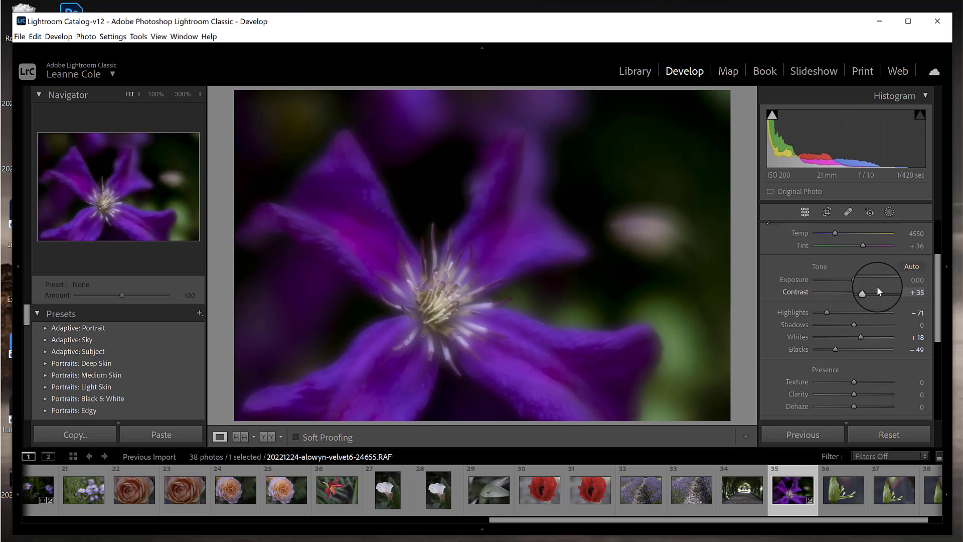
Step: Set the clematis photo's Texture to +42, Clarity to +35 and Vibrance to −6
{"action": "left_click_drag", "start_coordinate": [940, 265], "coordinate": [939, 311]}
{"action": "left_click_drag", "start_coordinate": [855, 290], "coordinate": [869, 286]}
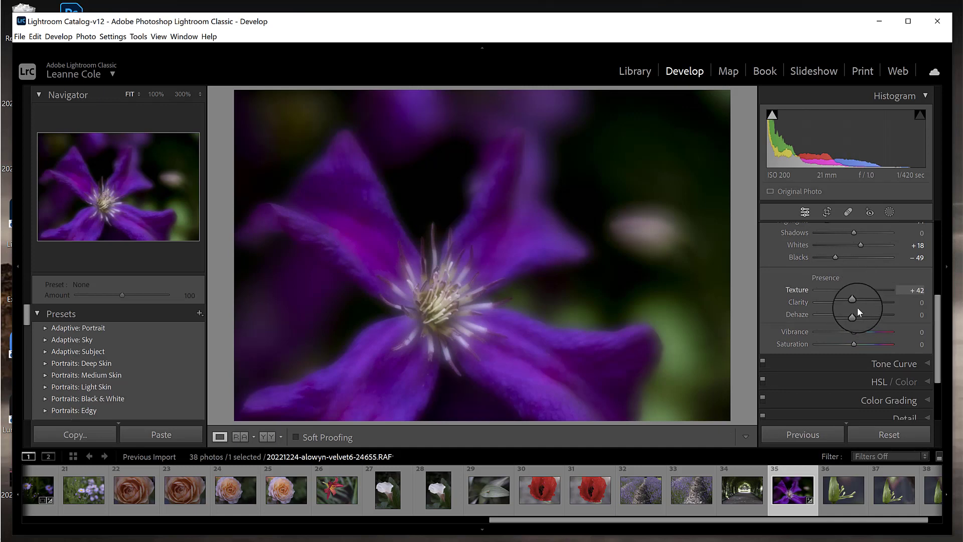
{"action": "left_click_drag", "start_coordinate": [853, 301], "coordinate": [866, 300]}
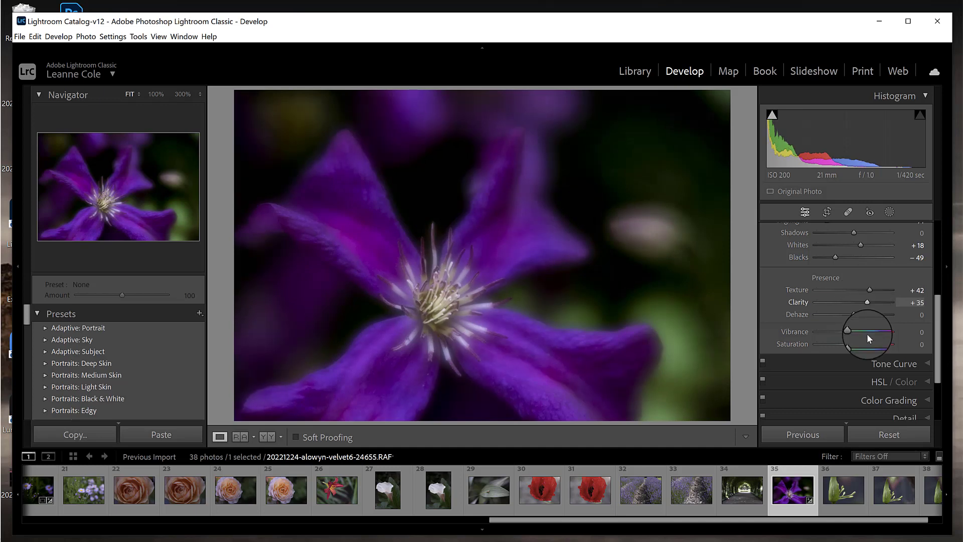
{"action": "left_click_drag", "start_coordinate": [854, 331], "coordinate": [853, 331]}
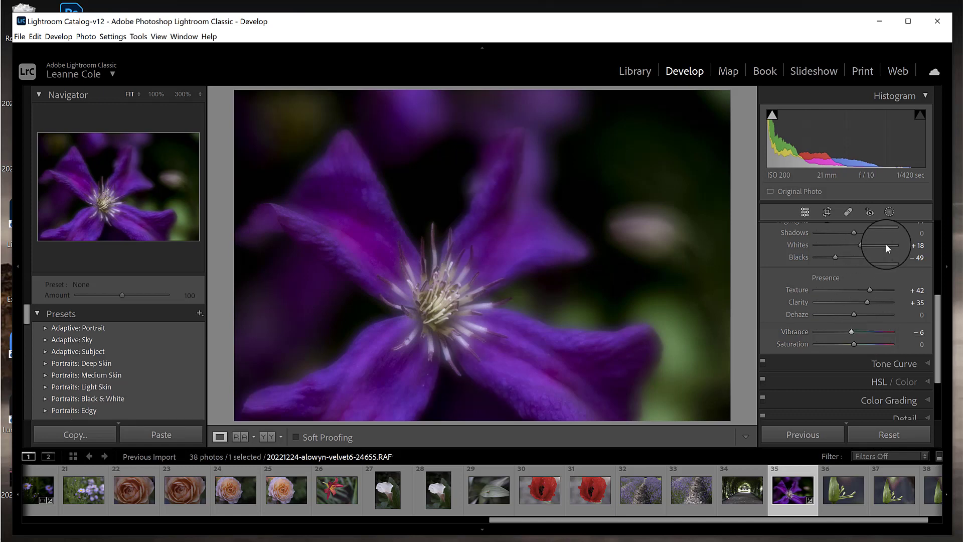
Step: Darken the clematis photo's right side with a diagonal linear gradient mask at Exposure −2.93, and give the photo a two-star rating
{"action": "left_click", "coordinate": [889, 213]}
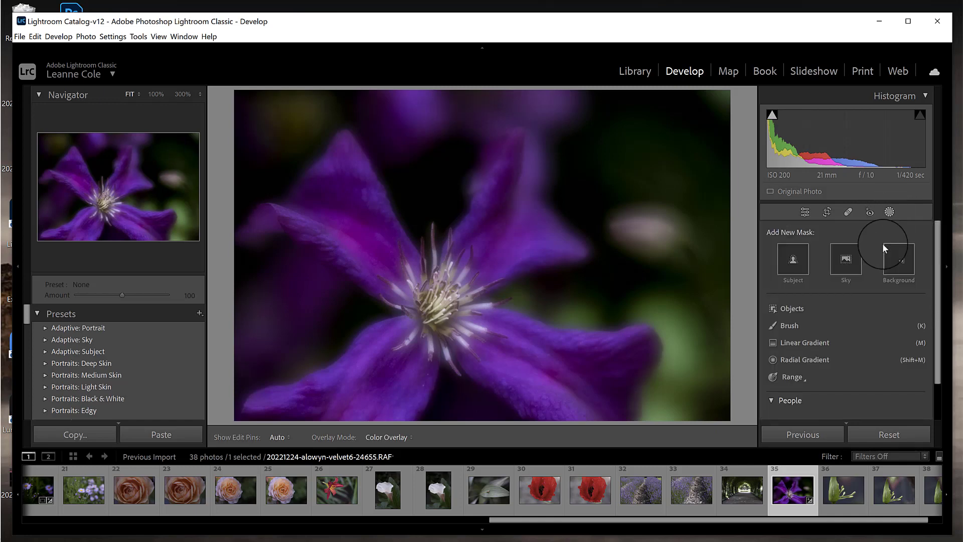
{"action": "left_click", "coordinate": [798, 345]}
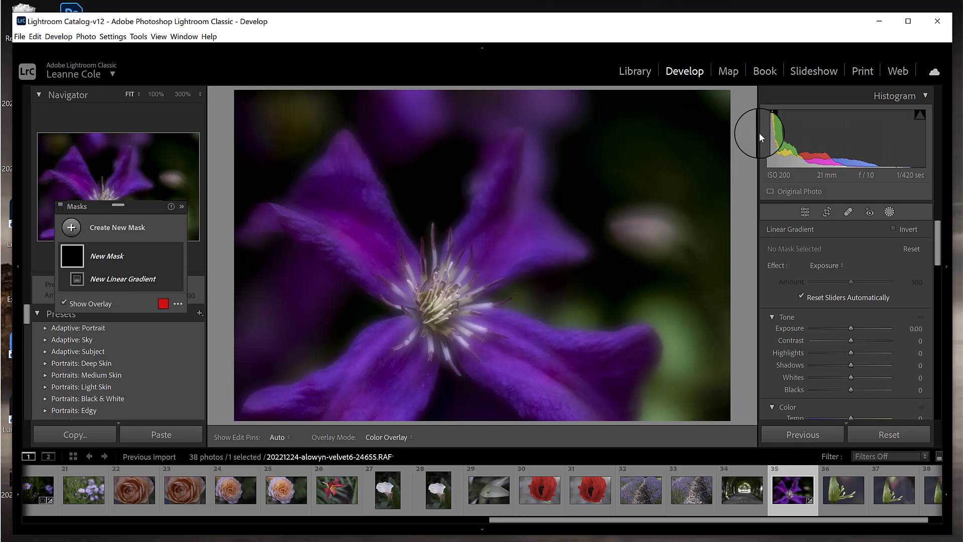
{"action": "left_click", "coordinate": [773, 113]}
{"action": "left_click_drag", "start_coordinate": [742, 128], "coordinate": [520, 236]}
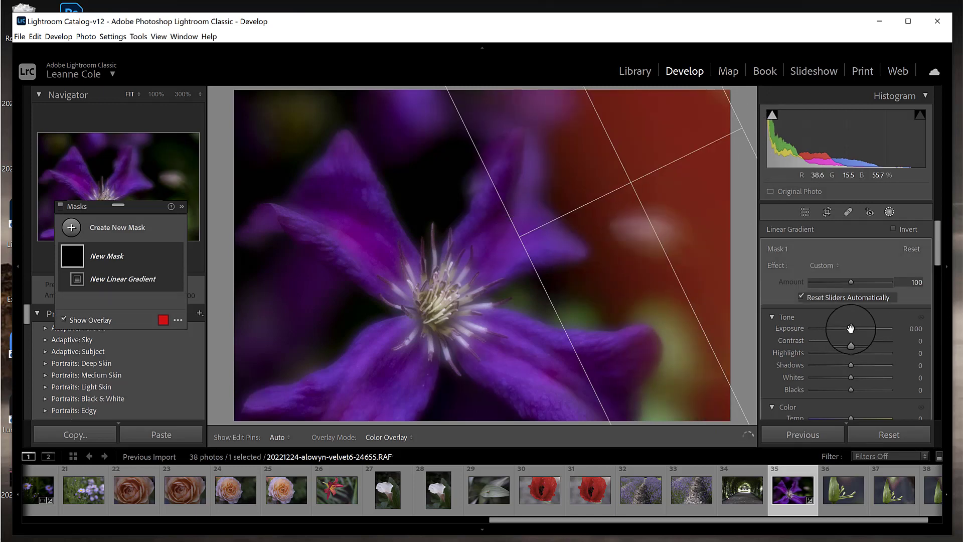
{"action": "left_click_drag", "start_coordinate": [850, 329], "coordinate": [820, 329]}
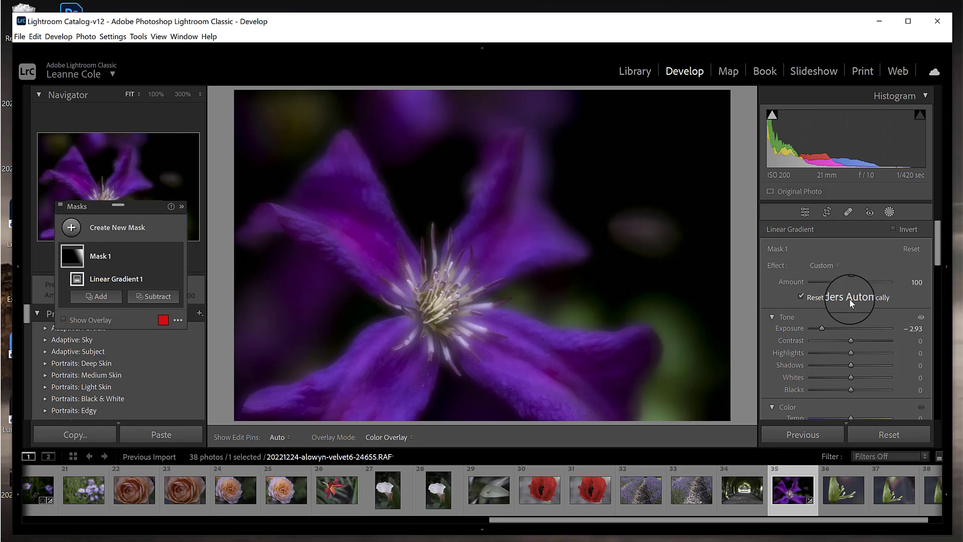
{"action": "key", "text": "2"}
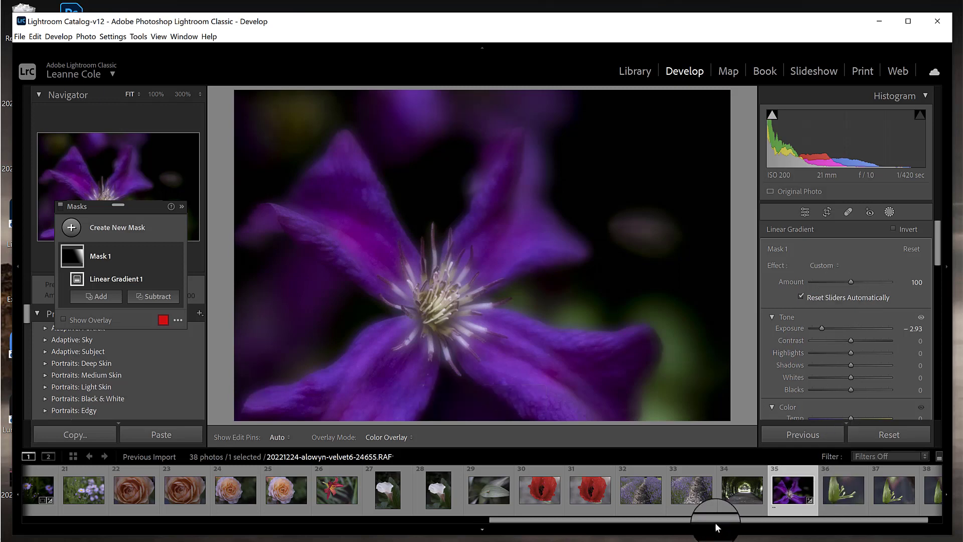
Step: View the three bee-on-white-flower photos 24622, 24624 and 24625 one after another to compare their framing and focus
{"action": "left_click_drag", "start_coordinate": [717, 522], "coordinate": [120, 523]}
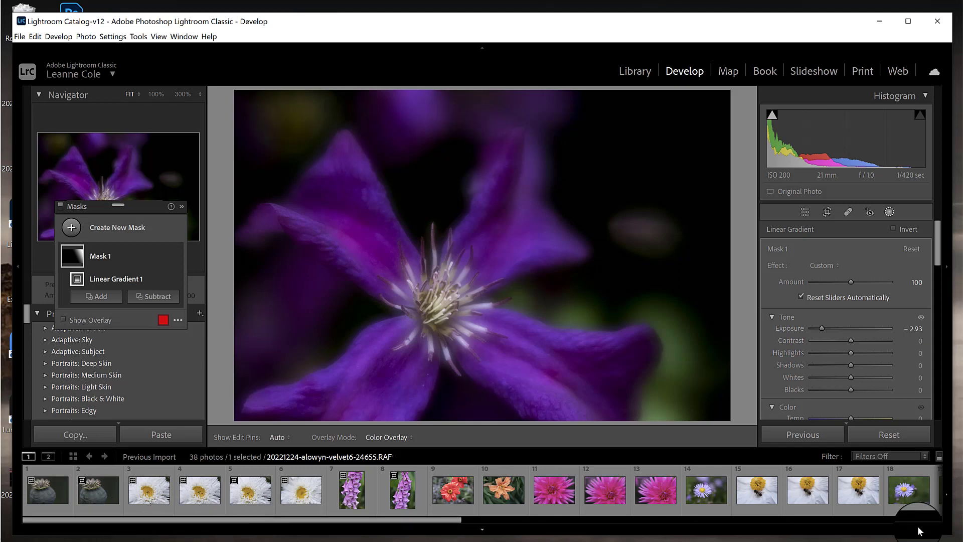
{"action": "left_click", "coordinate": [756, 494]}
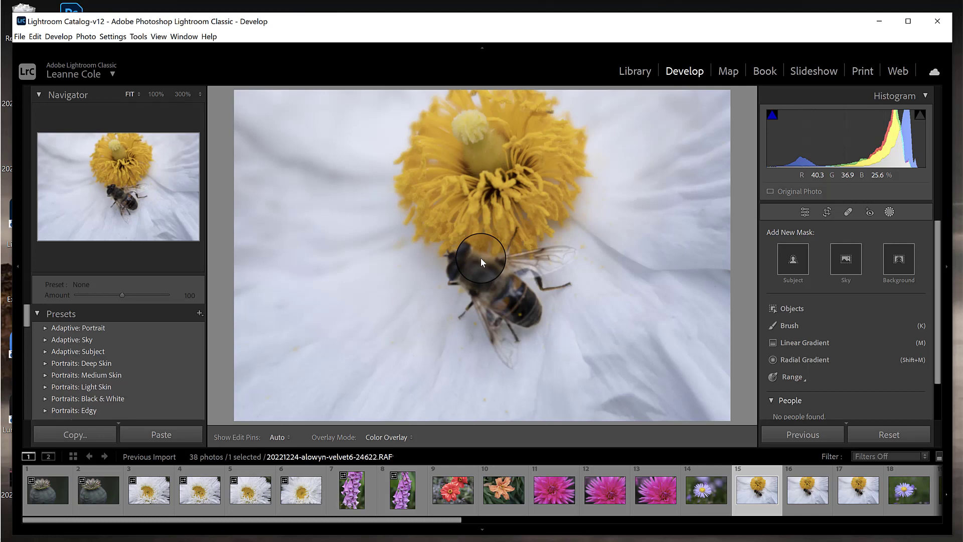
{"action": "key", "text": "Right"}
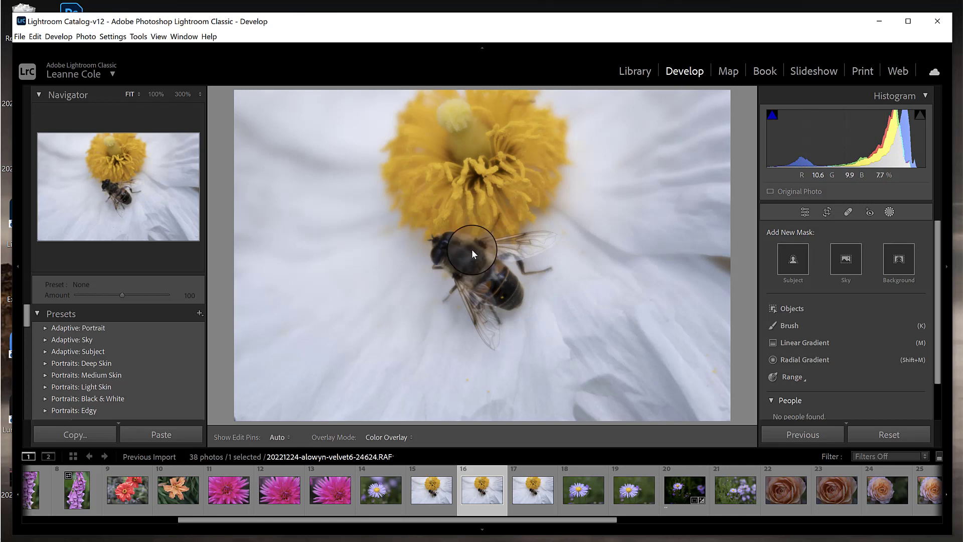
{"action": "left_click", "coordinate": [531, 496]}
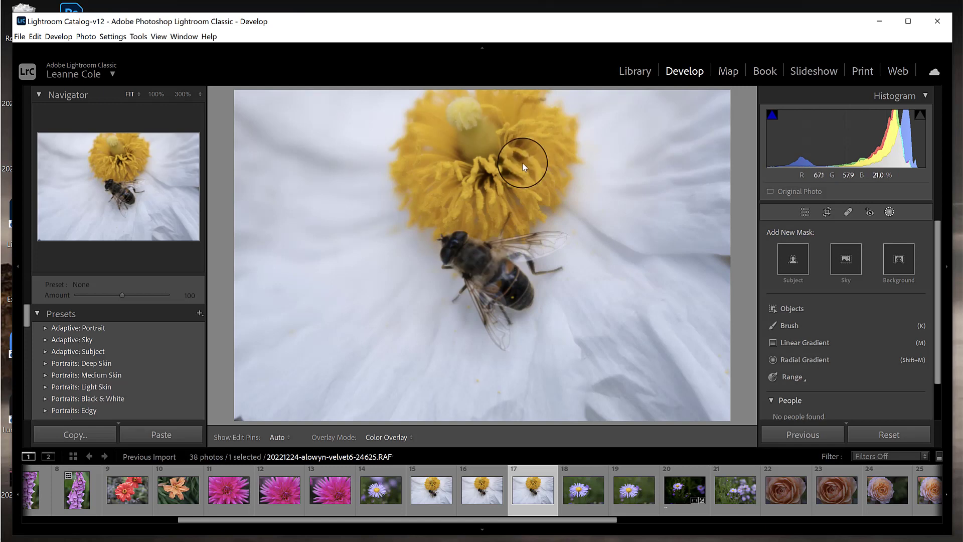
Step: Compare the bee's sharpness across the three similar photos at 100% in the Library
{"action": "left_click", "coordinate": [637, 73]}
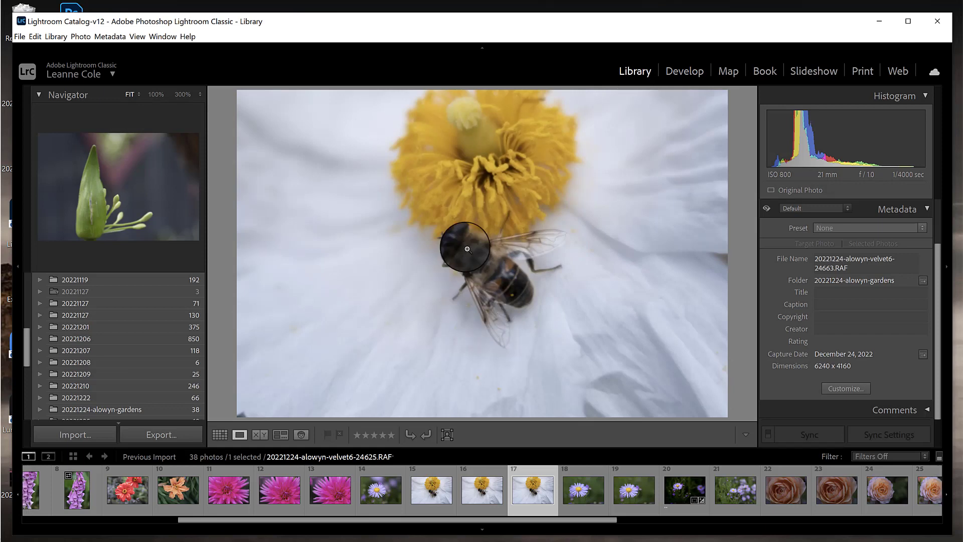
{"action": "left_click", "coordinate": [471, 237]}
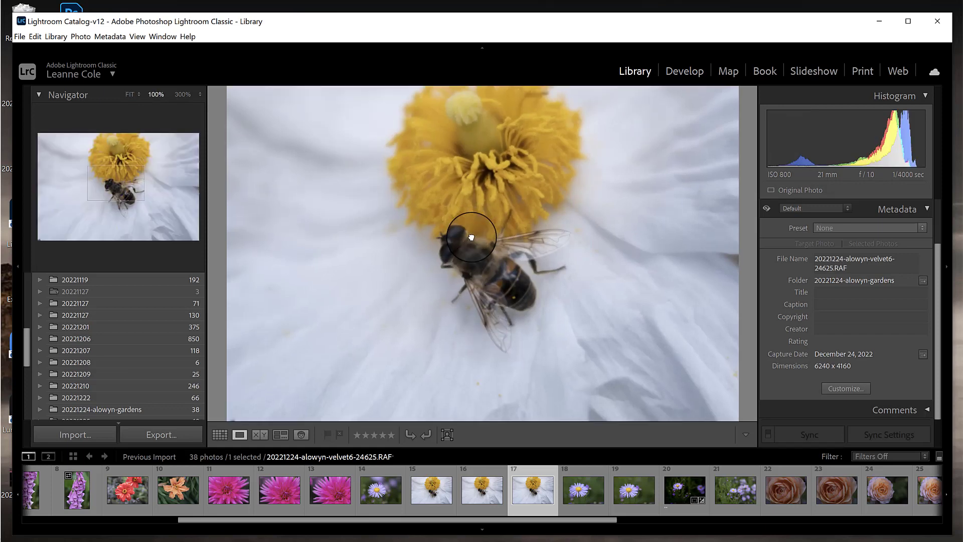
{"action": "left_click_drag", "start_coordinate": [515, 235], "coordinate": [515, 223]}
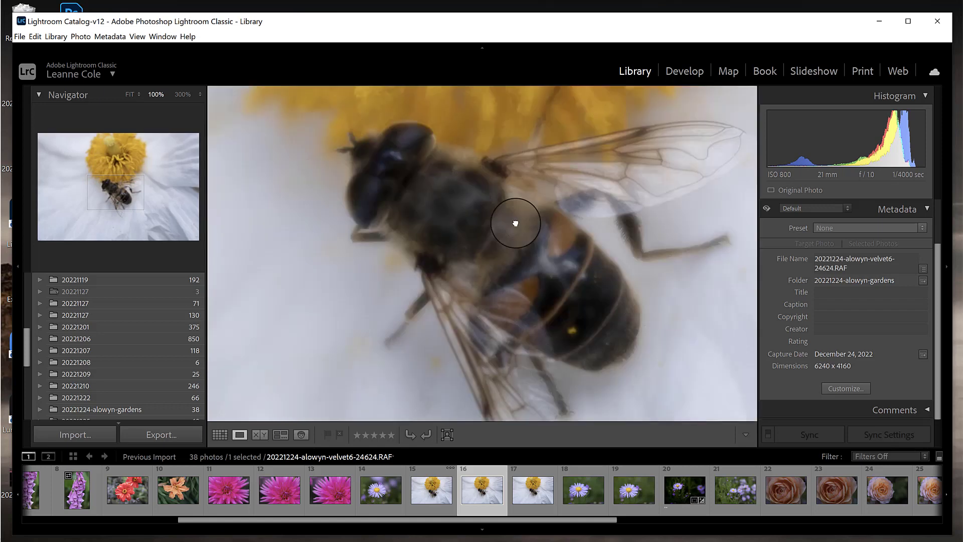
{"action": "key", "text": "Left"}
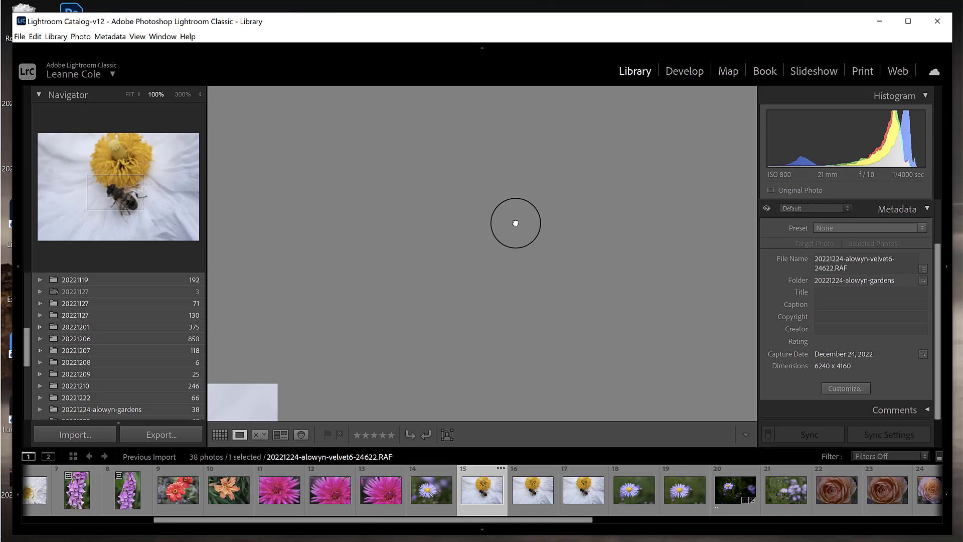
{"action": "key", "text": "Right"}
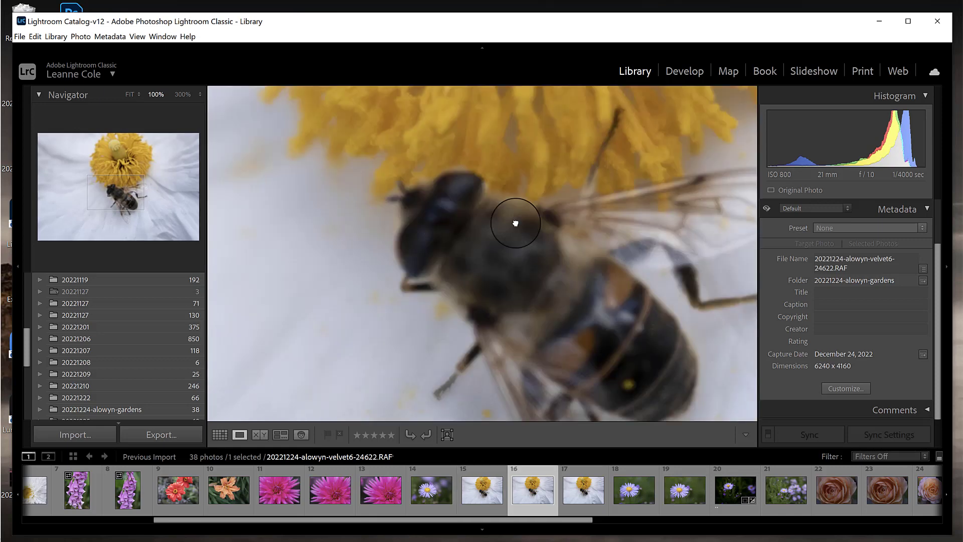
{"action": "key", "text": "Right"}
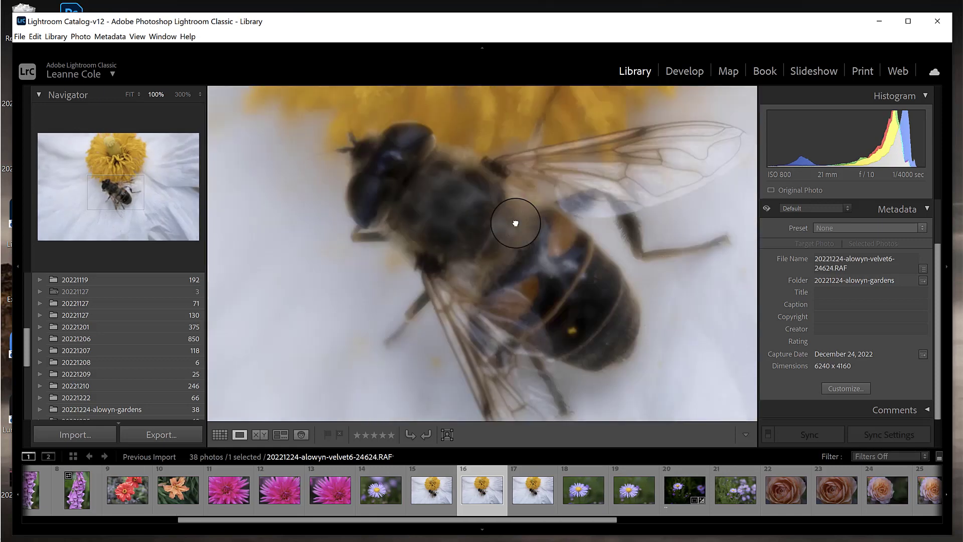
Step: Return the bee photo 20221224-alowyn-velvet6-24624.RAF to the full-frame view and open it in Develop
{"action": "left_click", "coordinate": [682, 73]}
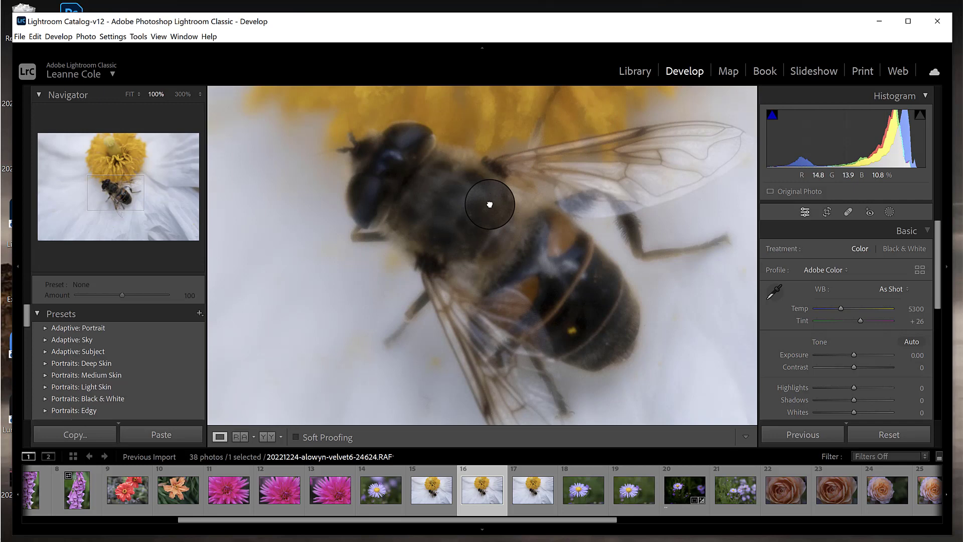
{"action": "left_click", "coordinate": [628, 72]}
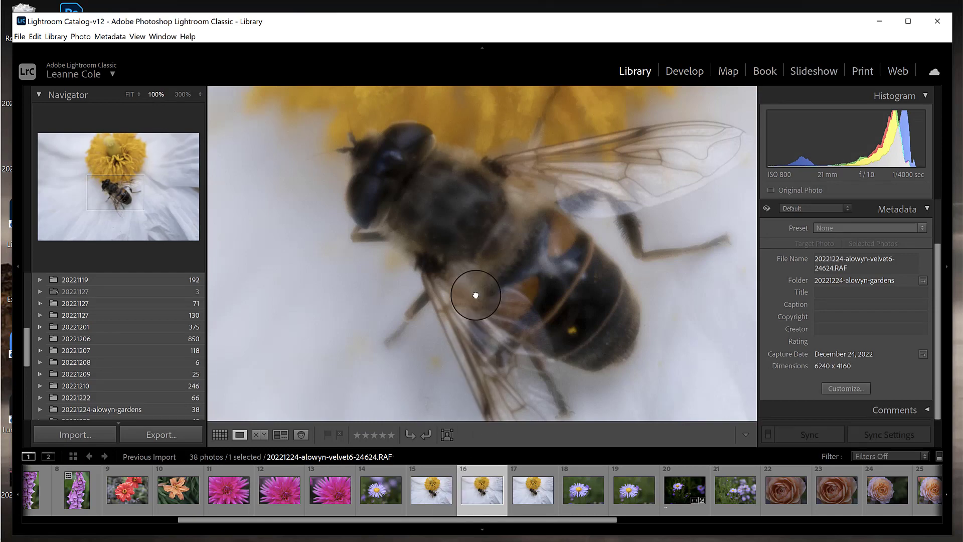
{"action": "left_click", "coordinate": [469, 286]}
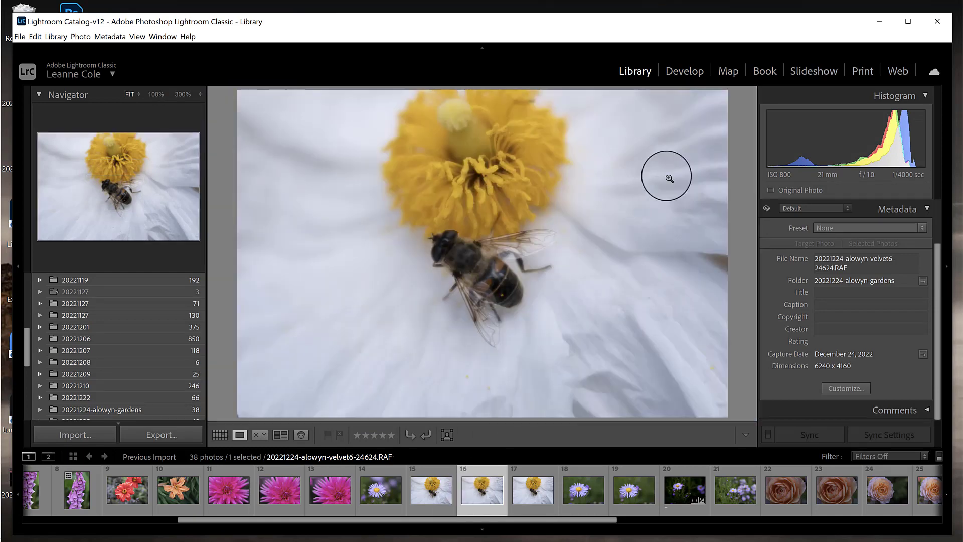
{"action": "left_click", "coordinate": [686, 71]}
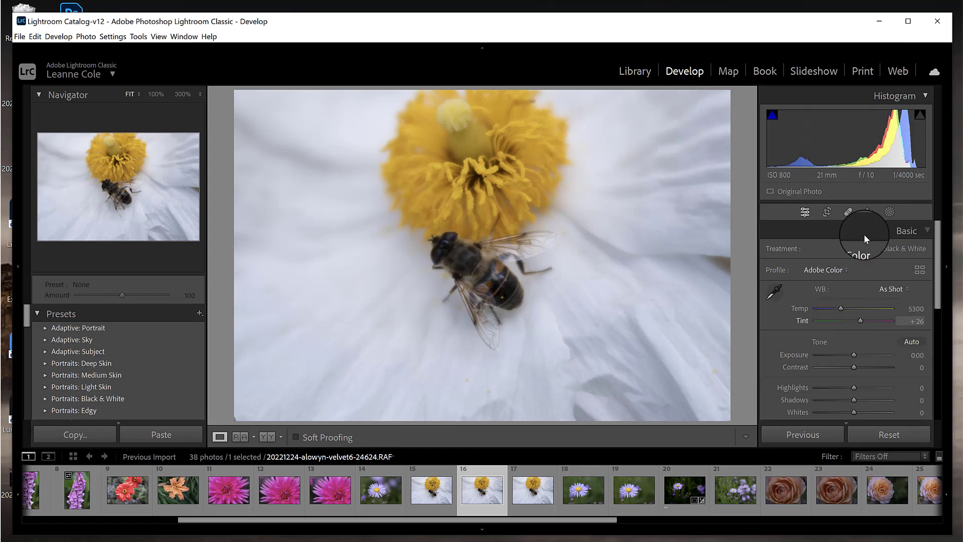
Step: Crop the bee photo tighter and reposition the image so the bee and yellow flower centre sit slightly right of the middle
{"action": "left_click", "coordinate": [827, 211]}
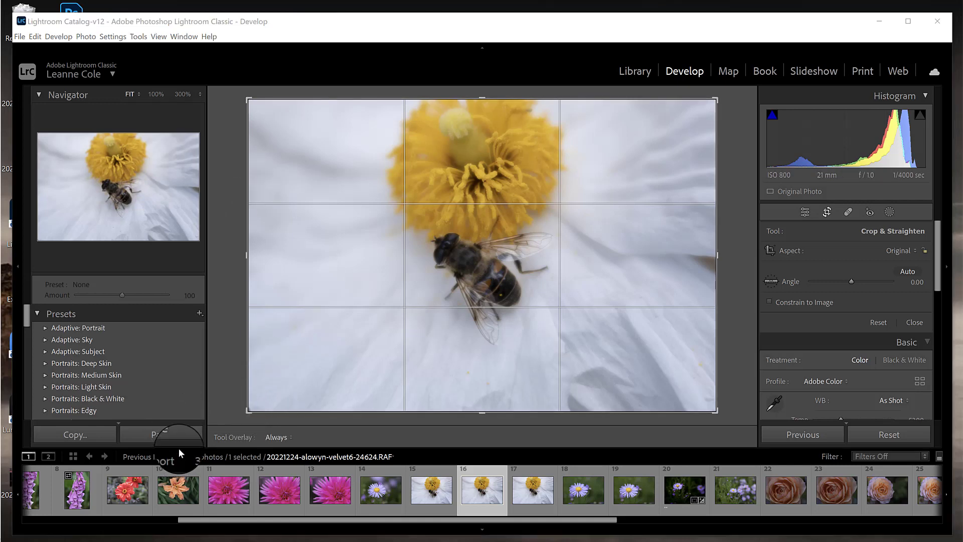
{"action": "left_click_drag", "start_coordinate": [249, 410], "coordinate": [283, 390]}
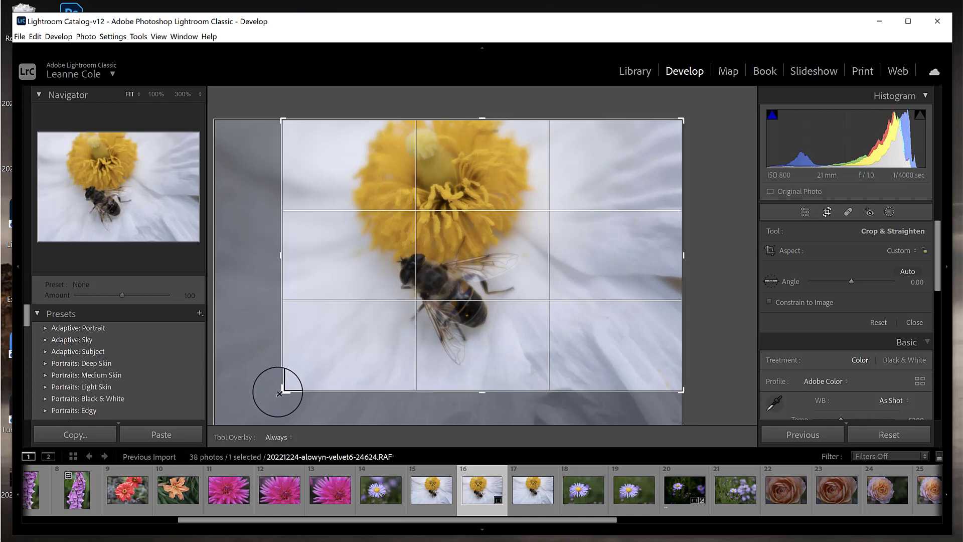
{"action": "left_click_drag", "start_coordinate": [283, 390], "coordinate": [295, 382]}
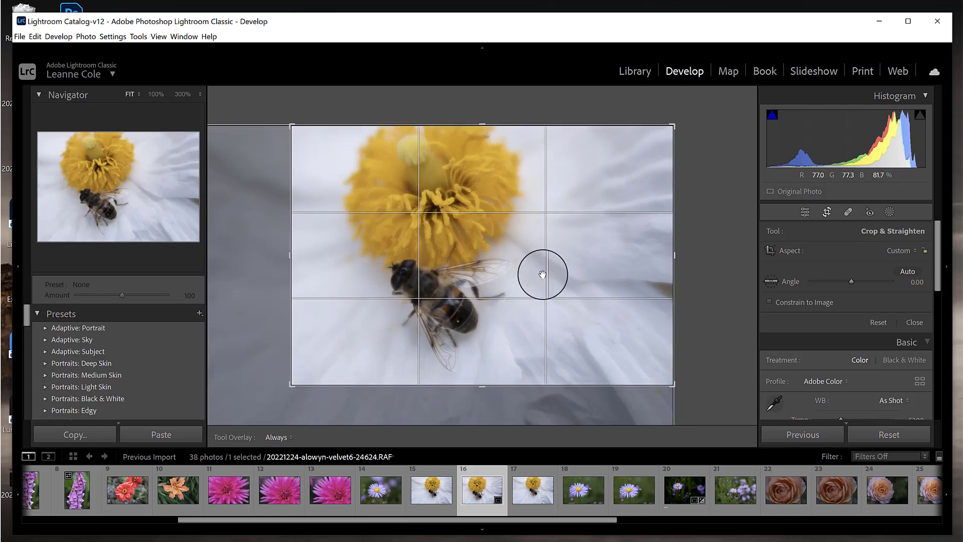
{"action": "left_click_drag", "start_coordinate": [495, 261], "coordinate": [542, 254]}
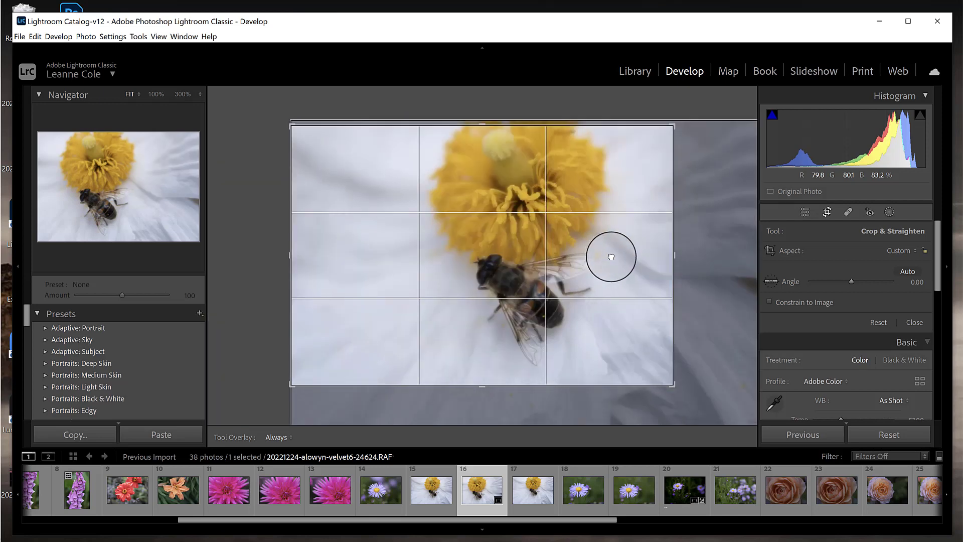
{"action": "left_click_drag", "start_coordinate": [611, 254], "coordinate": [582, 271]}
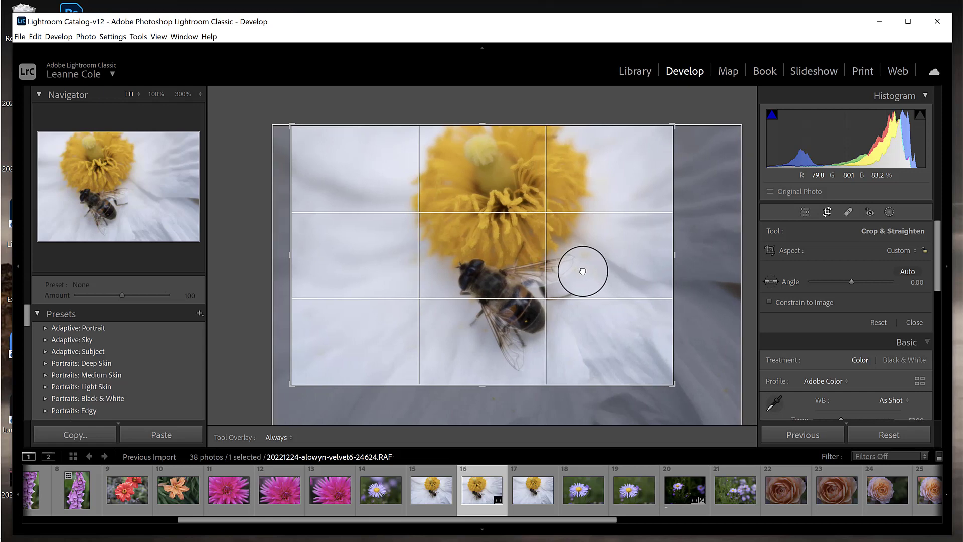
{"action": "key", "text": "Return"}
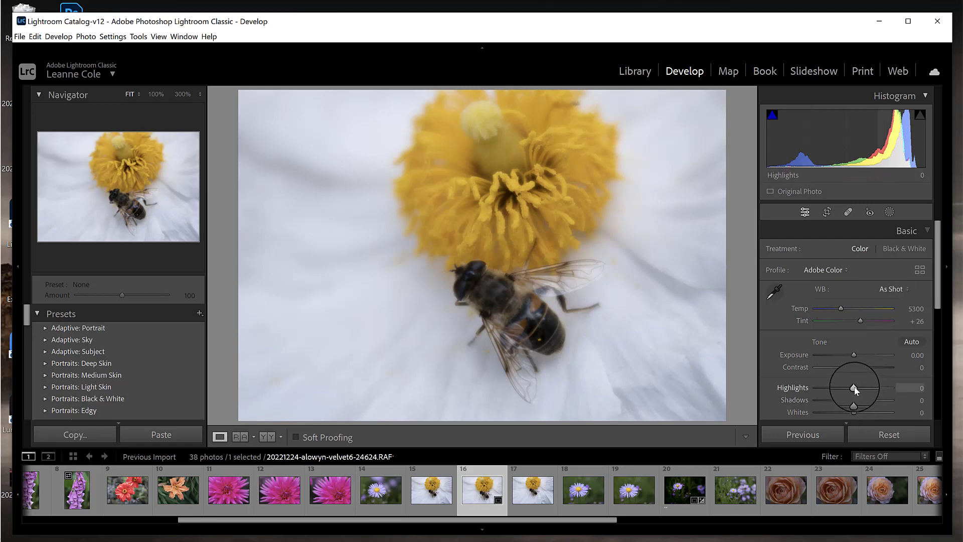
Step: Adjust the bee photo's tone with Highlights −52, Shadows +32, Whites +5 and Blacks −36
{"action": "left_click_drag", "start_coordinate": [853, 387], "coordinate": [834, 390]}
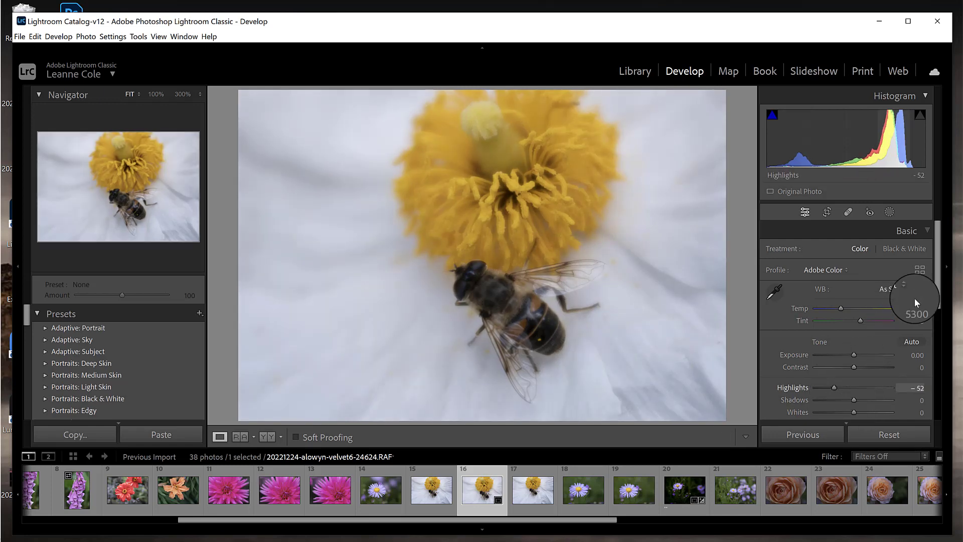
{"action": "left_click_drag", "start_coordinate": [936, 231], "coordinate": [927, 274]}
{"action": "left_click_drag", "start_coordinate": [851, 308], "coordinate": [839, 334]}
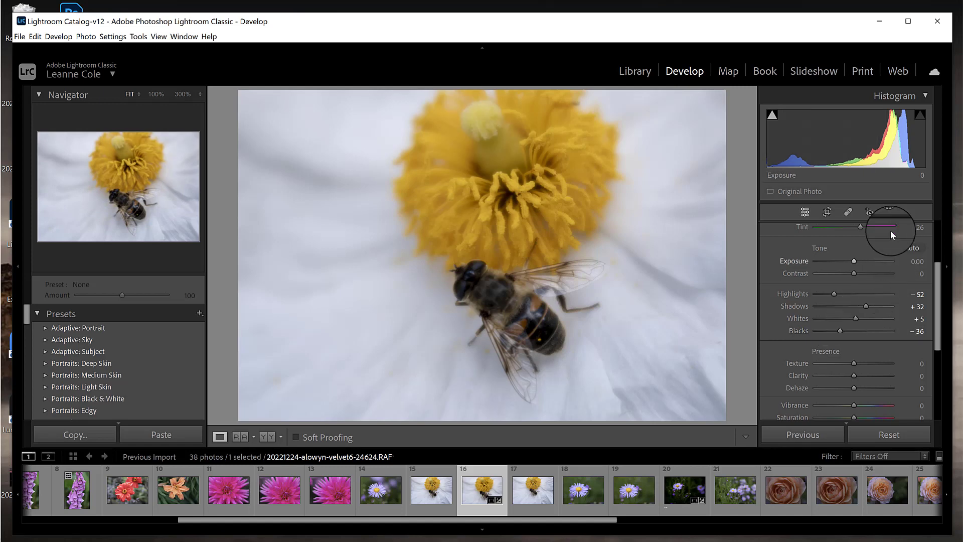
Step: Darken the surroundings of the bee and flower centre with an inverted radial gradient mask at Exposure −0.72
{"action": "left_click", "coordinate": [889, 211]}
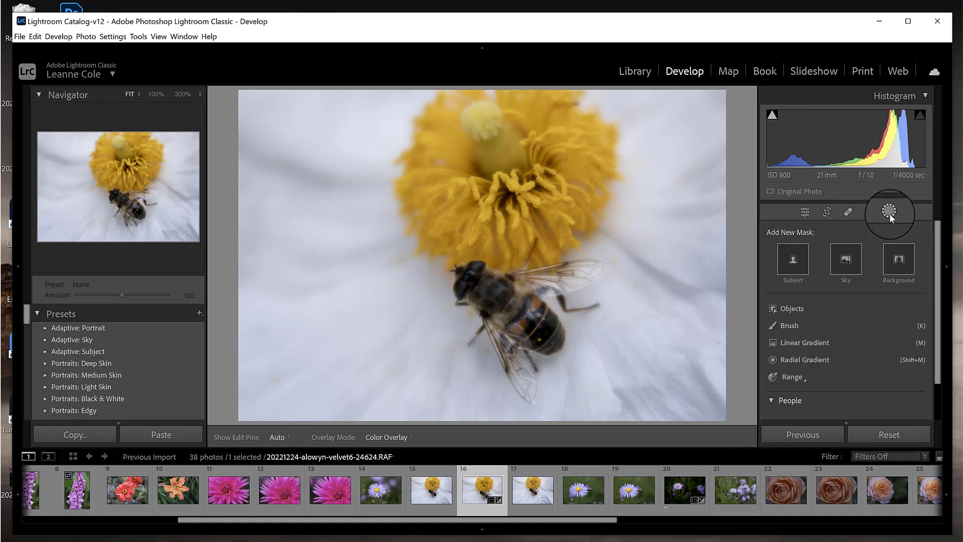
{"action": "left_click", "coordinate": [808, 359]}
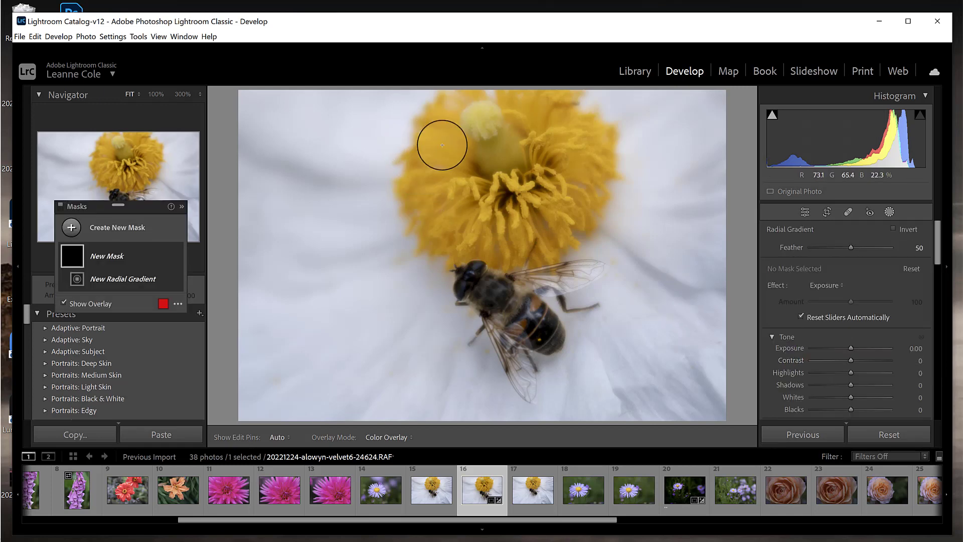
{"action": "left_click_drag", "start_coordinate": [442, 145], "coordinate": [572, 355]}
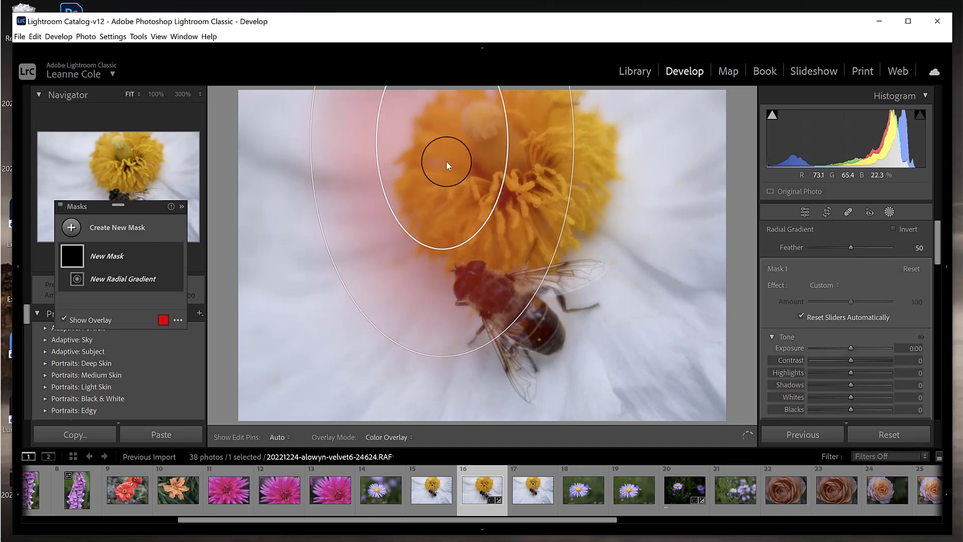
{"action": "left_click_drag", "start_coordinate": [447, 162], "coordinate": [522, 249]}
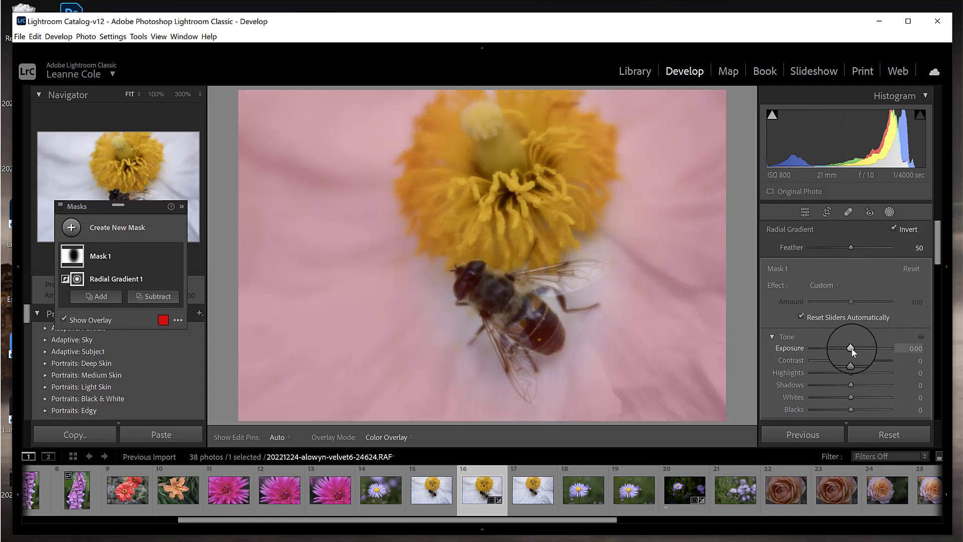
{"action": "key", "text": "o"}
{"action": "mouse_move", "coordinate": [851, 347]}
{"action": "left_mouse_down"}
{"action": "mouse_move", "coordinate": [837, 347]}
{"action": "mouse_move", "coordinate": [844, 345]}
{"action": "left_mouse_up"}
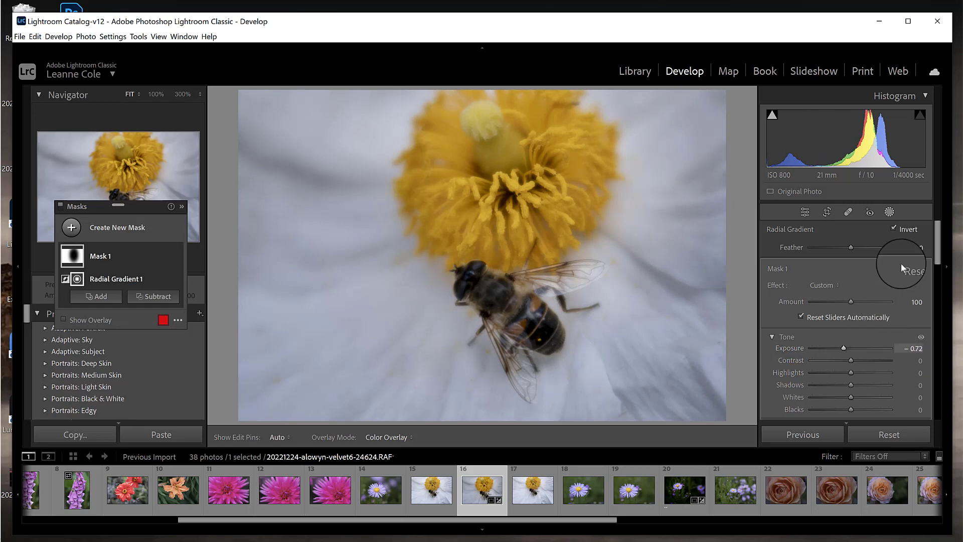
Step: Set the bee photo's overall Contrast to +37 and reopen its masking tools
{"action": "left_click", "coordinate": [889, 212]}
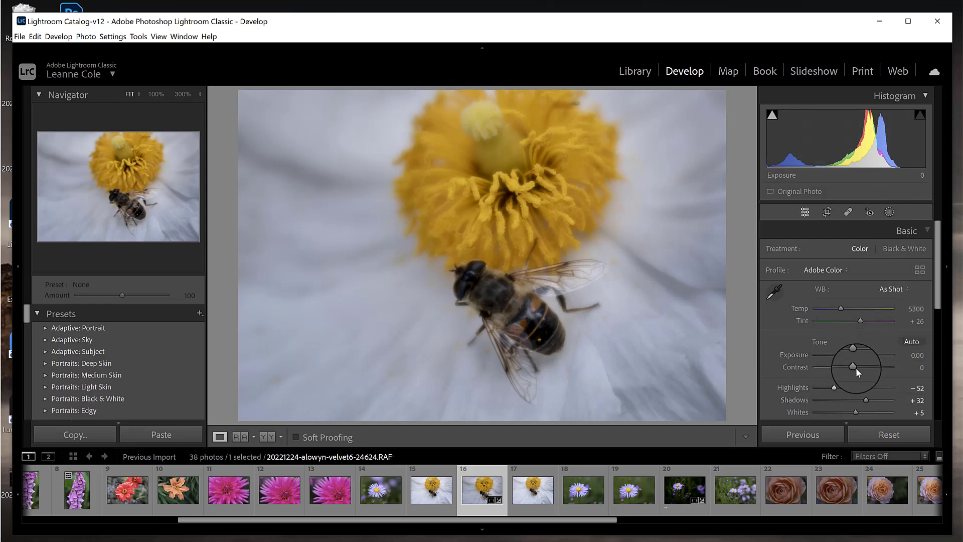
{"action": "left_click_drag", "start_coordinate": [855, 368], "coordinate": [870, 362]}
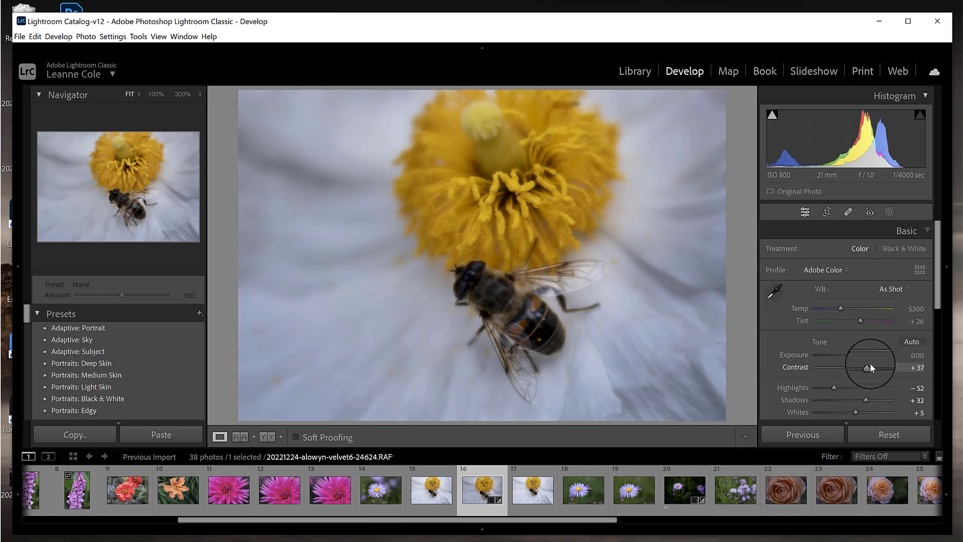
{"action": "left_click", "coordinate": [889, 213]}
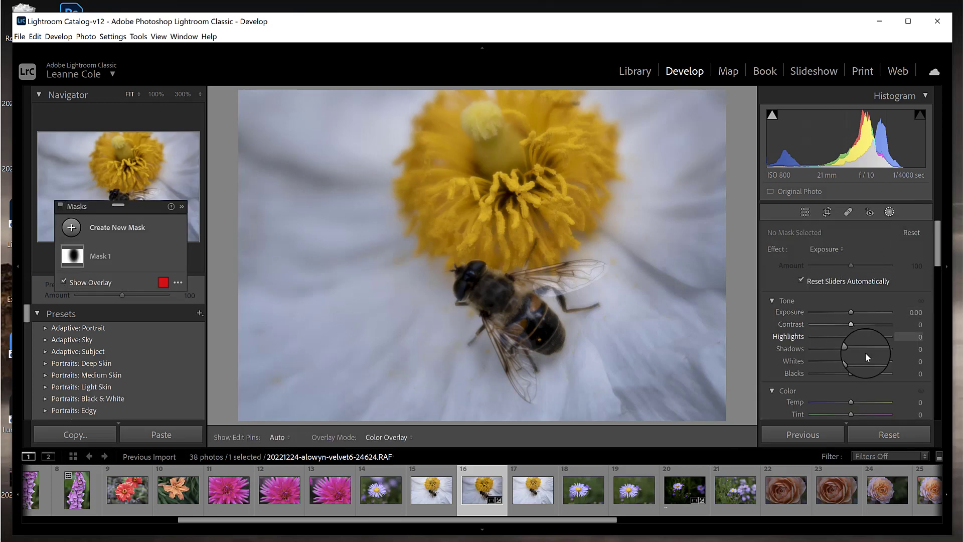
Step: Darken the bee photo's upper-left petals with a new linear gradient mask at Exposure −0.90
{"action": "left_click", "coordinate": [888, 213]}
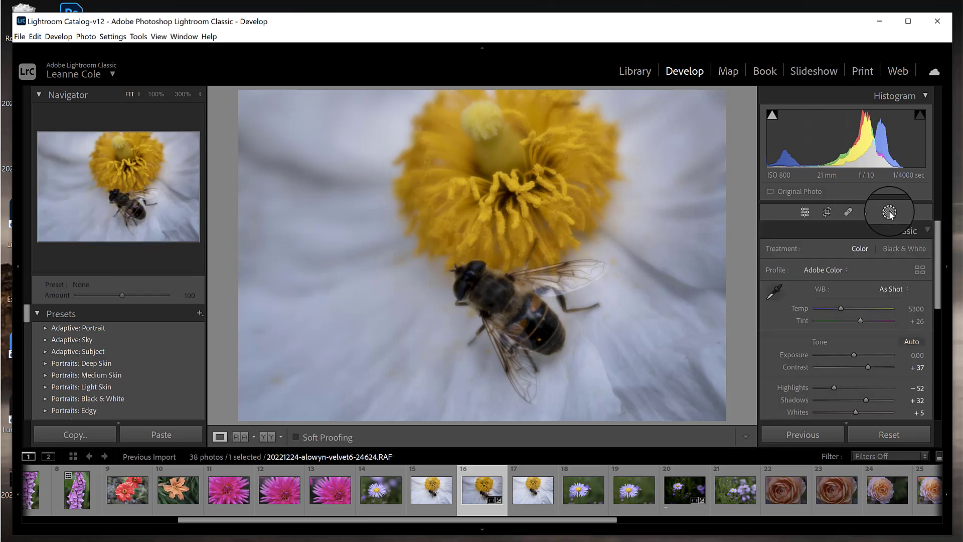
{"action": "left_click", "coordinate": [889, 213]}
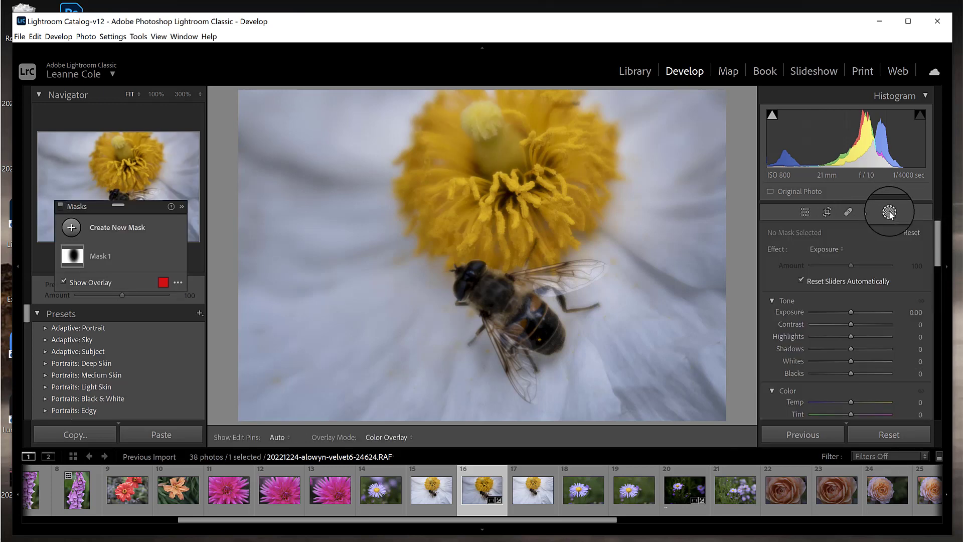
{"action": "left_click", "coordinate": [72, 228]}
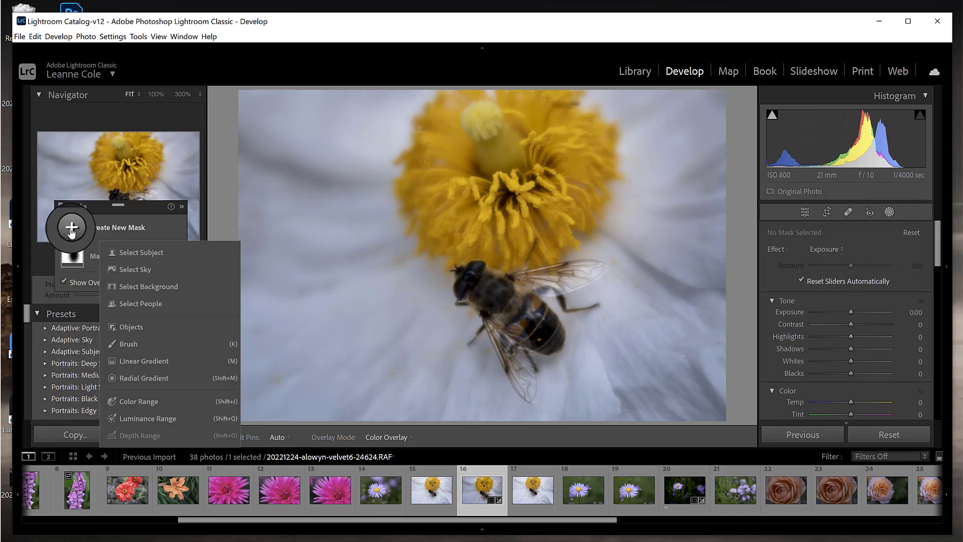
{"action": "left_click", "coordinate": [161, 362]}
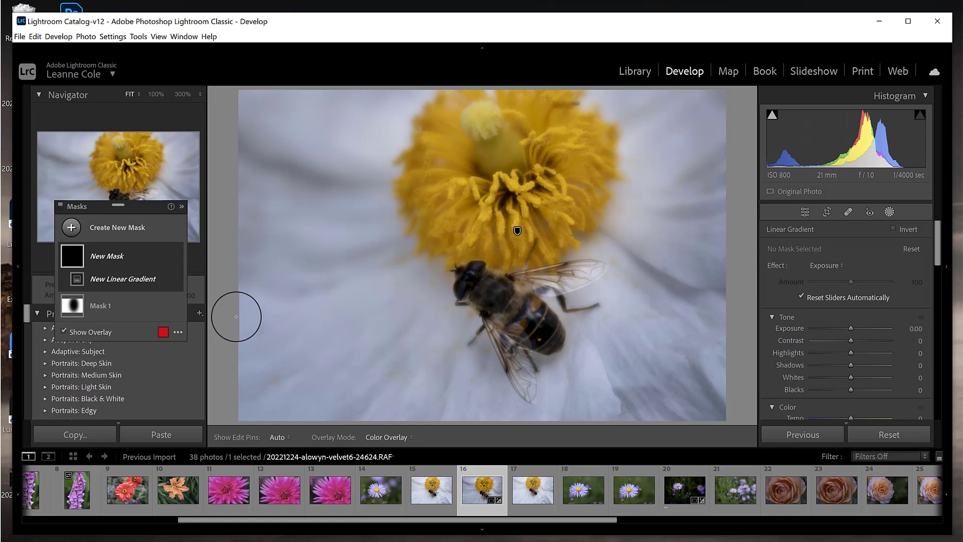
{"action": "left_click_drag", "start_coordinate": [231, 135], "coordinate": [427, 189]}
{"action": "left_click_drag", "start_coordinate": [859, 330], "coordinate": [841, 332]}
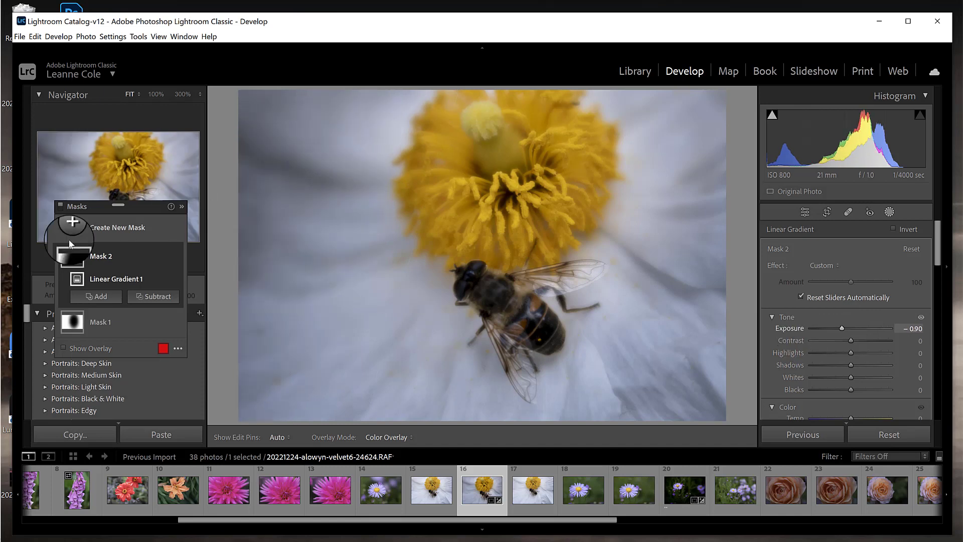
Step: Extend the same mask with a second linear gradient running from the photo's lower-left edge up toward the flower centre
{"action": "left_click", "coordinate": [89, 297]}
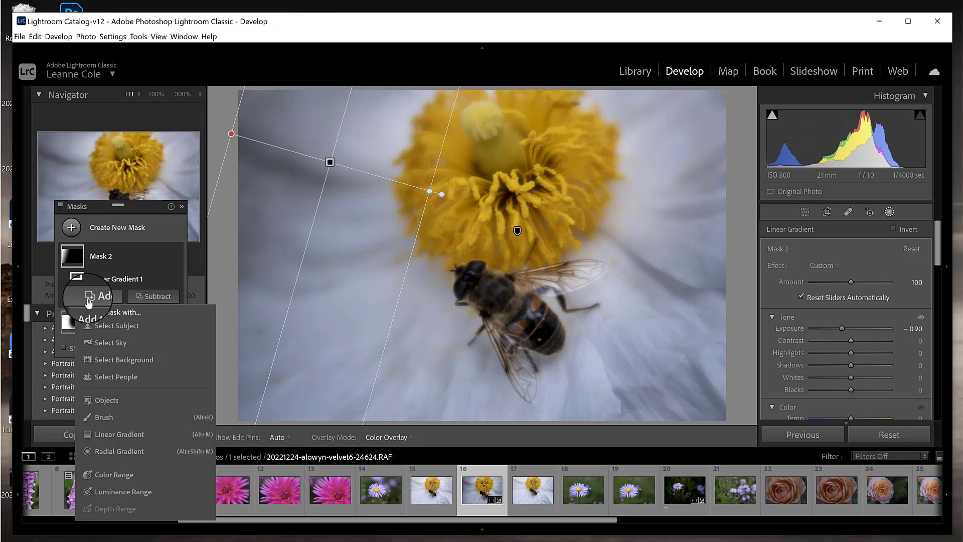
{"action": "left_click", "coordinate": [110, 435]}
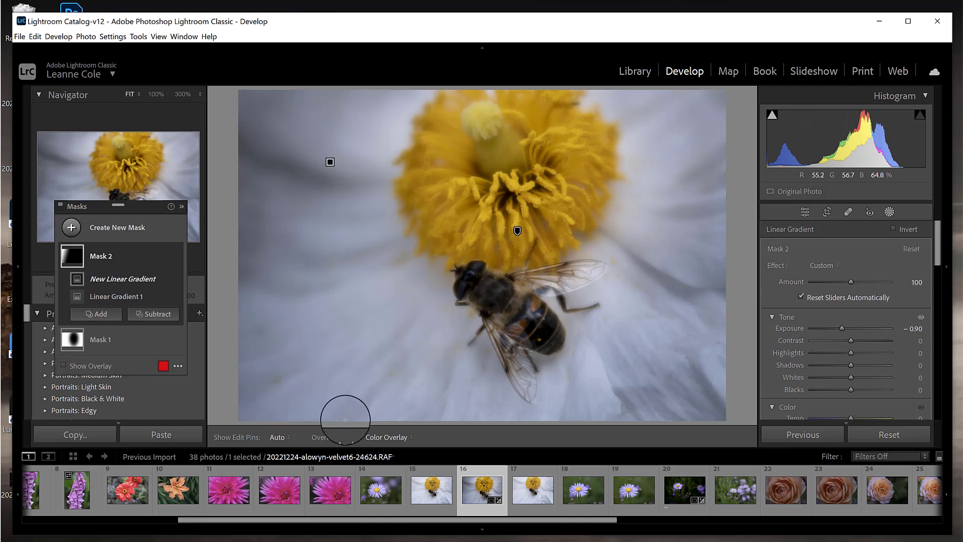
{"action": "left_click_drag", "start_coordinate": [358, 344], "coordinate": [408, 243]}
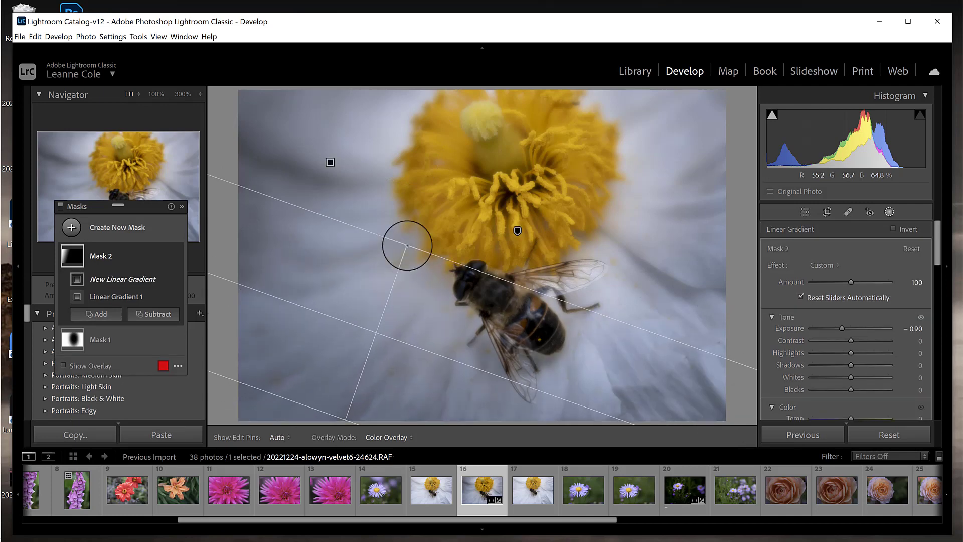
Step: Add a third linear gradient to the mask from the photo's lower-right edge toward the bee, and rate the photo two stars
{"action": "left_click", "coordinate": [100, 315]}
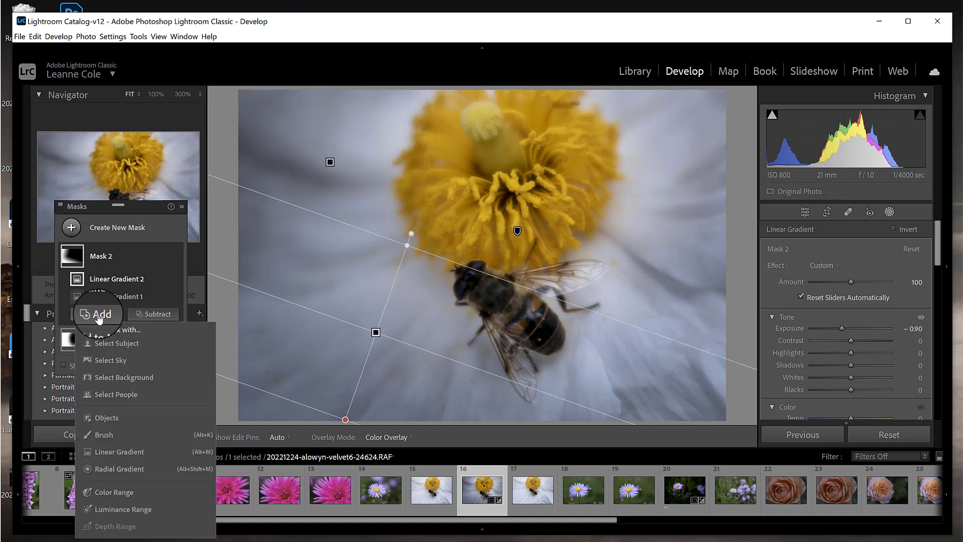
{"action": "left_click", "coordinate": [113, 415]}
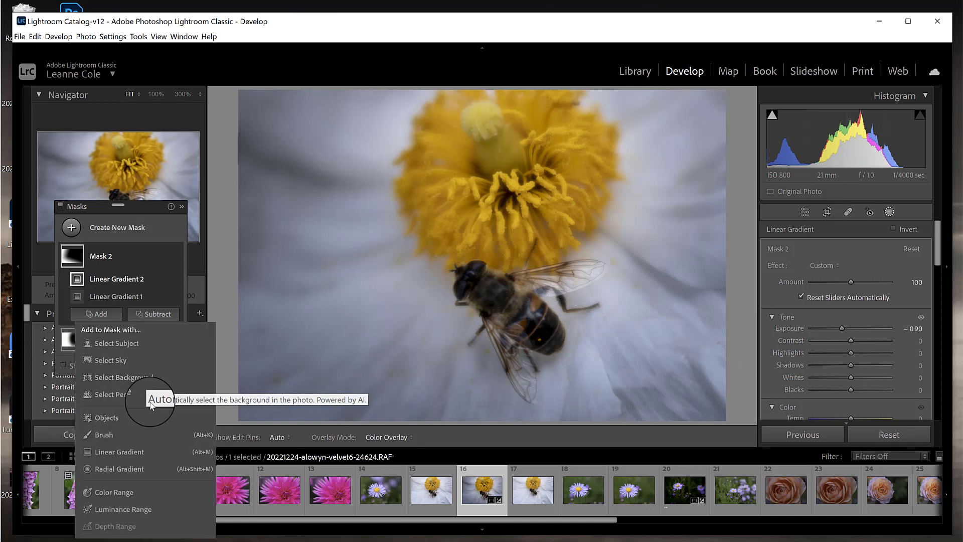
{"action": "left_click_drag", "start_coordinate": [135, 208], "coordinate": [130, 138]}
{"action": "left_click", "coordinate": [95, 244]}
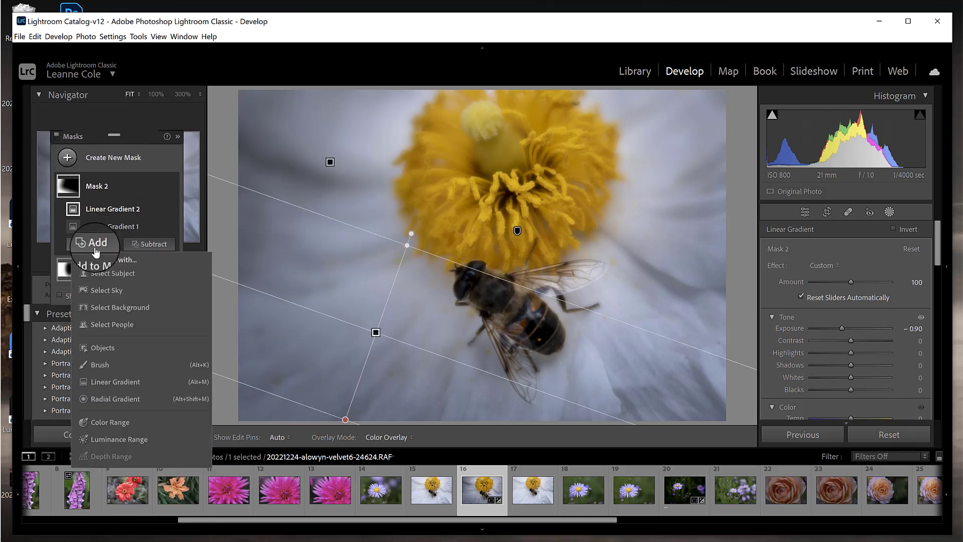
{"action": "left_click", "coordinate": [107, 382]}
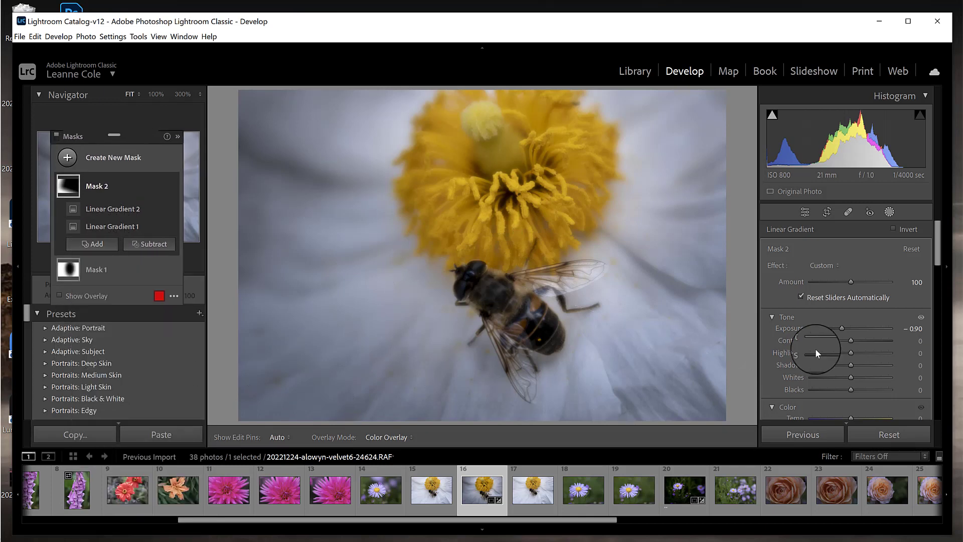
{"action": "left_click_drag", "start_coordinate": [666, 278], "coordinate": [552, 256]}
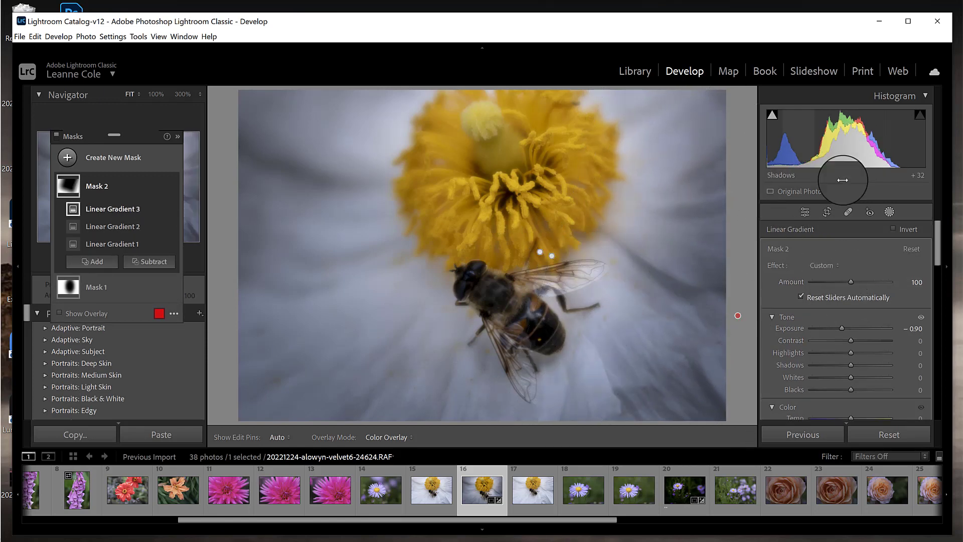
{"action": "left_click", "coordinate": [889, 212]}
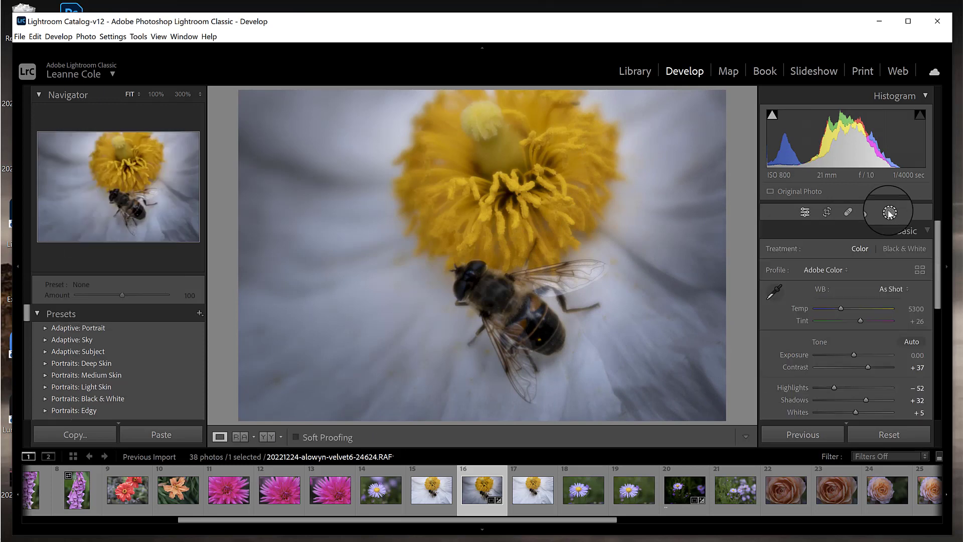
{"action": "key", "text": "2"}
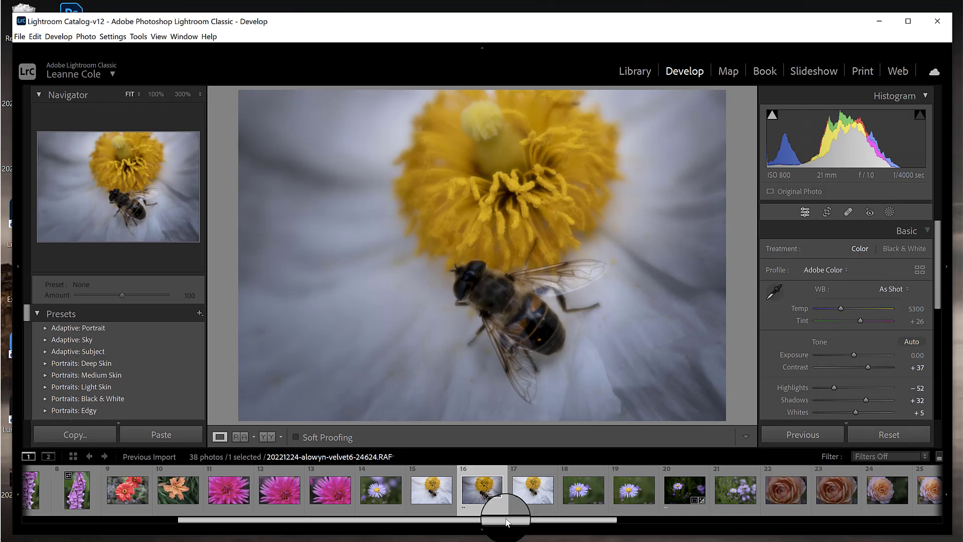
Step: Open the red flower photo and set Contrast +31, Highlights −60, Shadows +23, Whites +6, Blacks −83 and Texture +19
{"action": "left_click_drag", "start_coordinate": [494, 520], "coordinate": [352, 521]}
{"action": "left_click", "coordinate": [422, 497]}
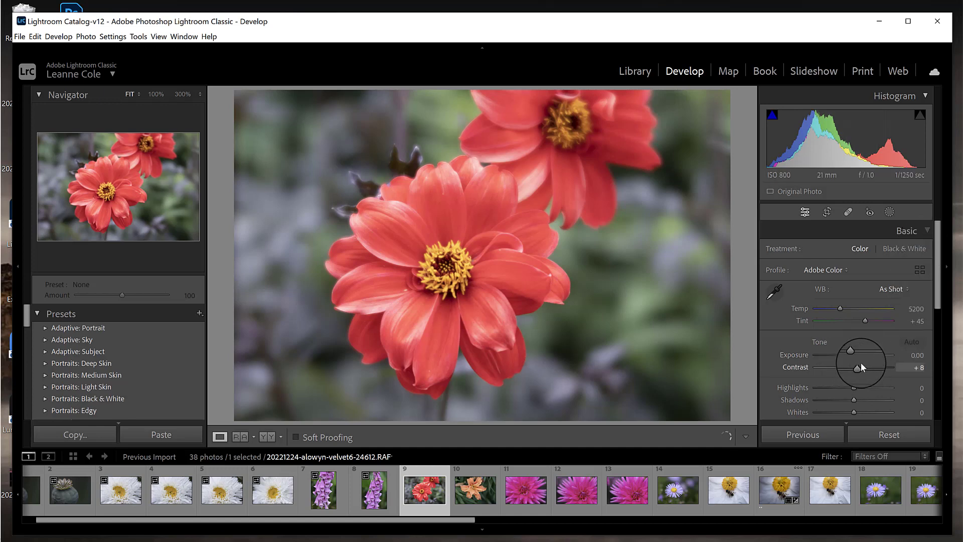
{"action": "left_click_drag", "start_coordinate": [860, 363], "coordinate": [865, 359]}
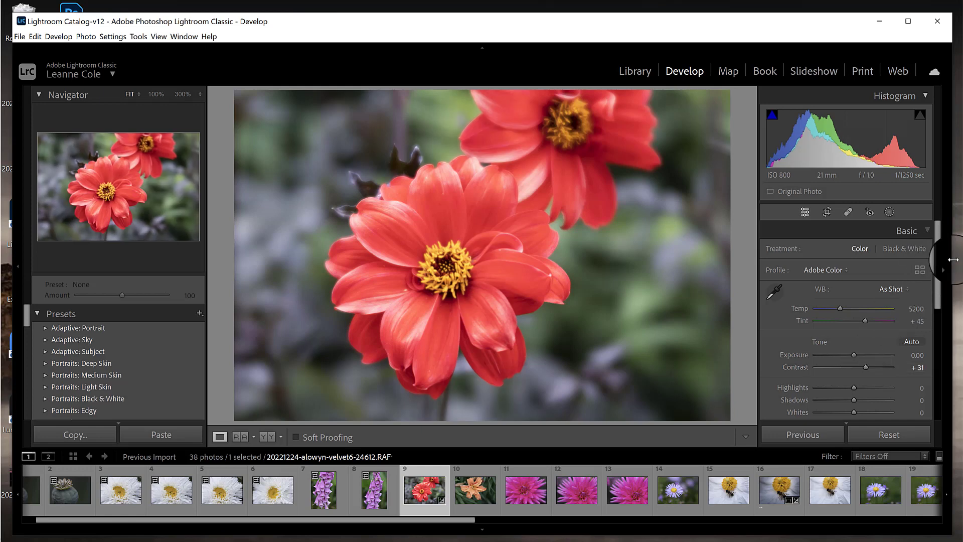
{"action": "left_click_drag", "start_coordinate": [938, 243], "coordinate": [937, 289]}
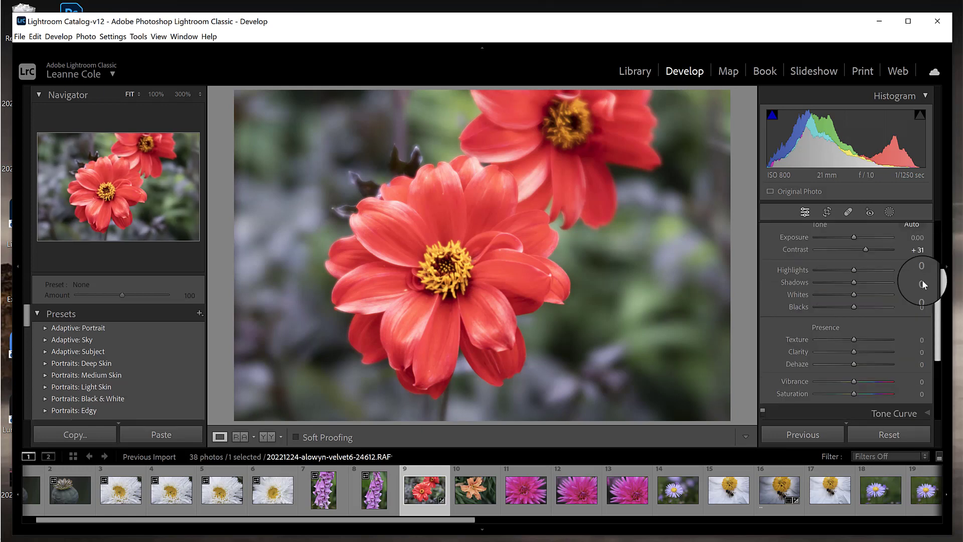
{"action": "left_click_drag", "start_coordinate": [851, 282], "coordinate": [830, 270]}
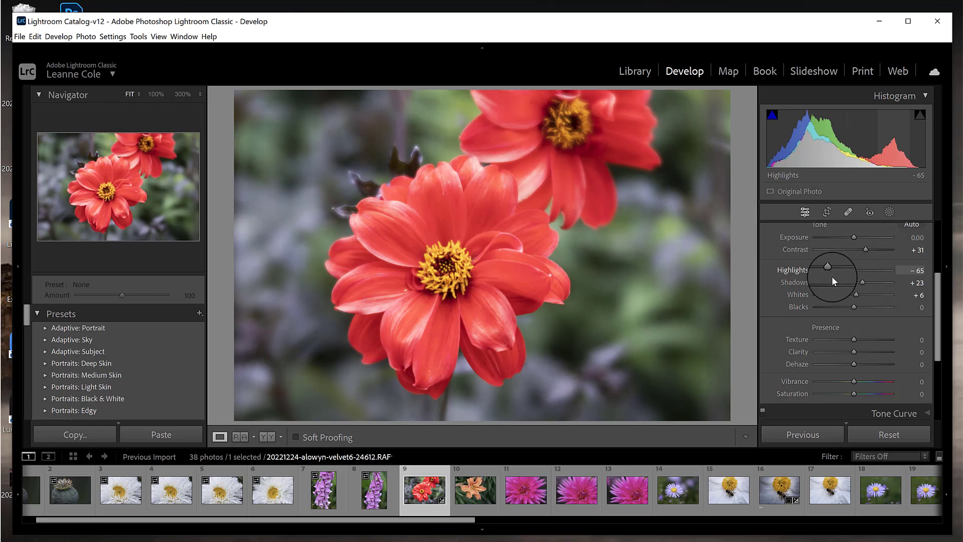
{"action": "left_click_drag", "start_coordinate": [847, 305], "coordinate": [822, 319]}
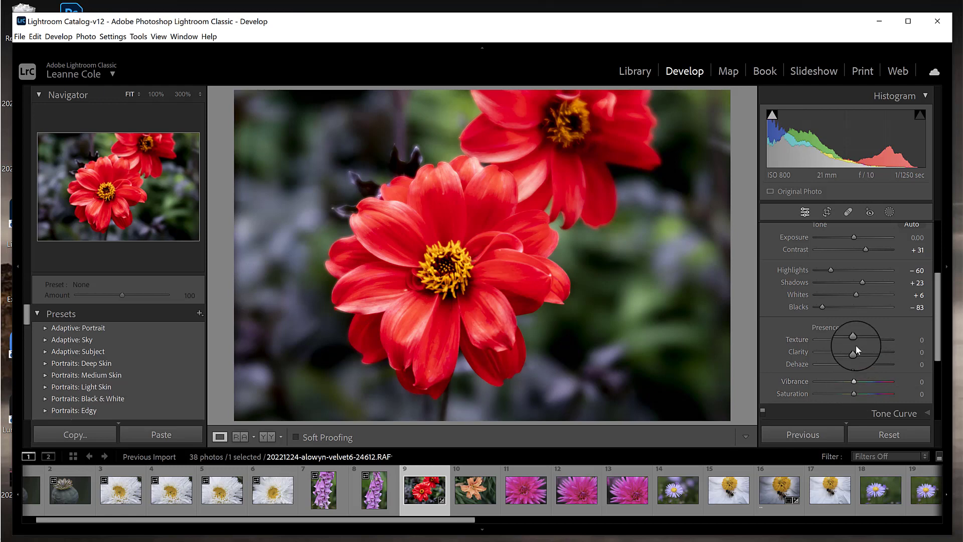
{"action": "left_click_drag", "start_coordinate": [856, 339], "coordinate": [862, 336]}
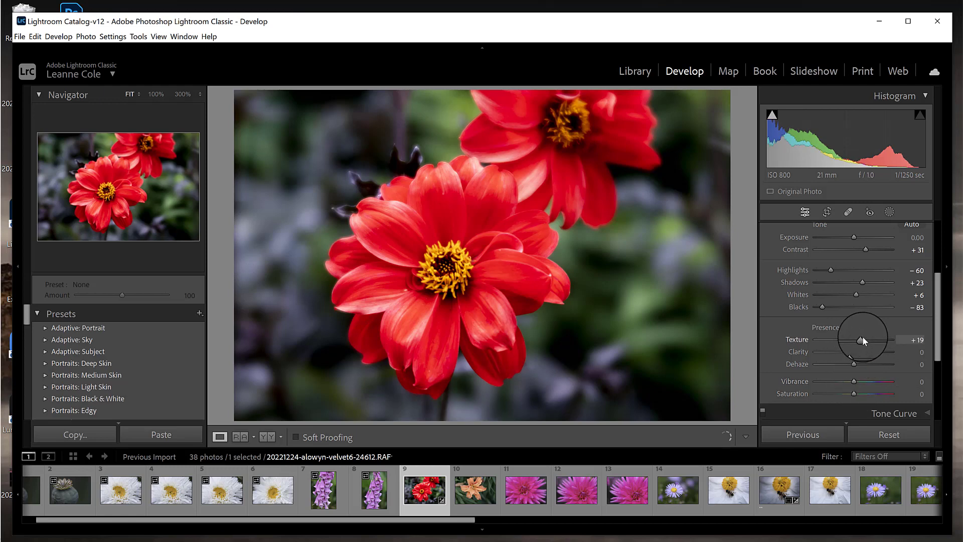
{"action": "mouse_move", "coordinate": [852, 383]}
{"action": "left_mouse_down"}
{"action": "mouse_move", "coordinate": [843, 385]}
{"action": "mouse_move", "coordinate": [854, 381]}
{"action": "left_mouse_up"}
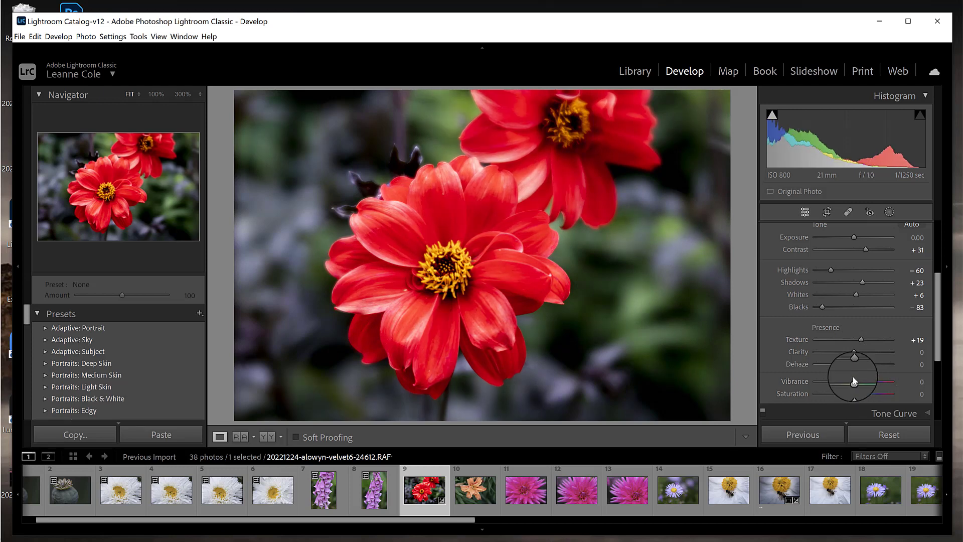
Step: Place a large circular radial gradient mask centred on the front red flower
{"action": "left_click", "coordinate": [888, 211]}
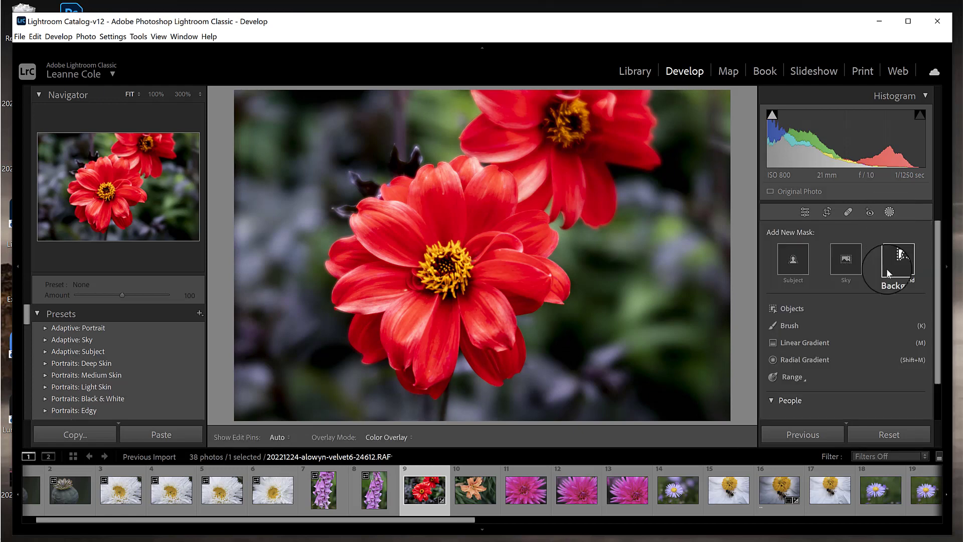
{"action": "left_click", "coordinate": [813, 359]}
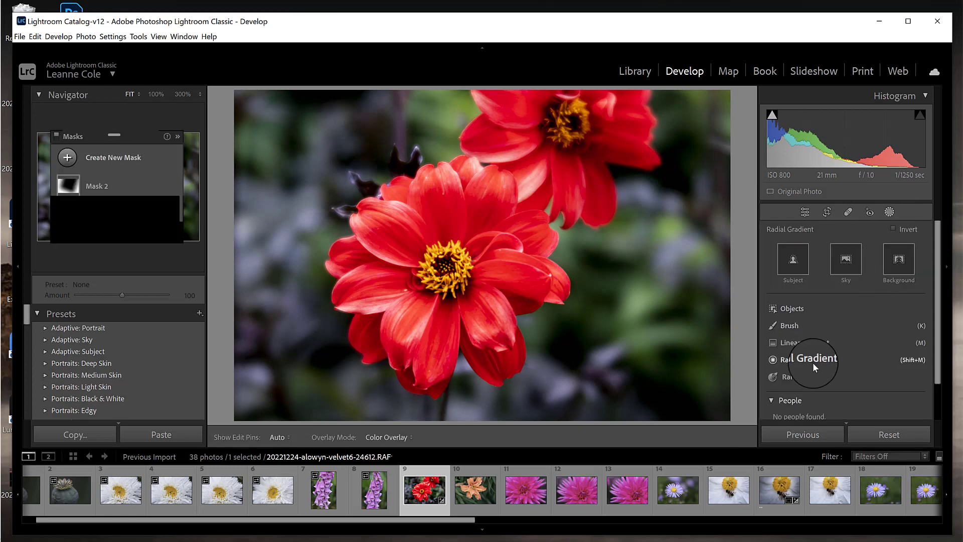
{"action": "left_click", "coordinate": [408, 233]}
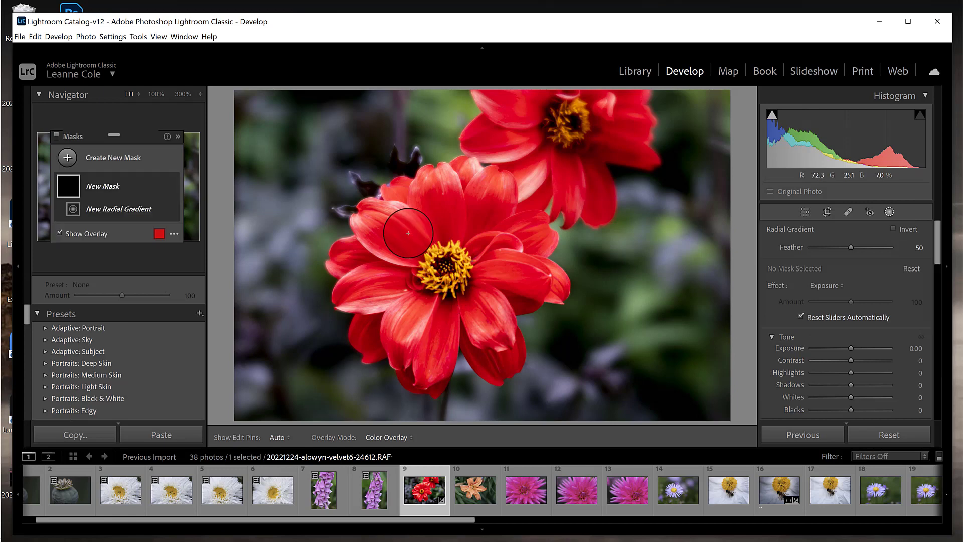
{"action": "left_click_drag", "start_coordinate": [408, 233], "coordinate": [445, 305]}
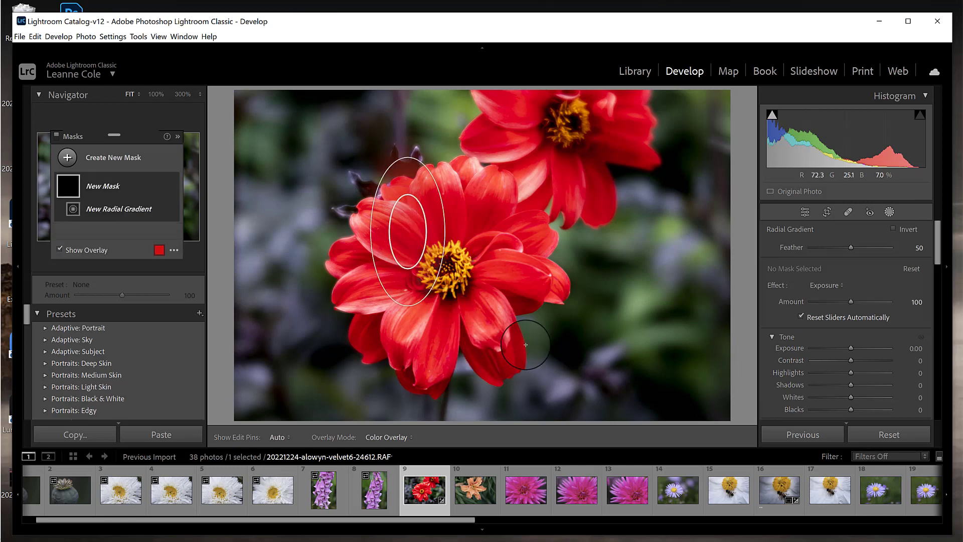
{"action": "left_click_drag", "start_coordinate": [526, 344], "coordinate": [569, 398]}
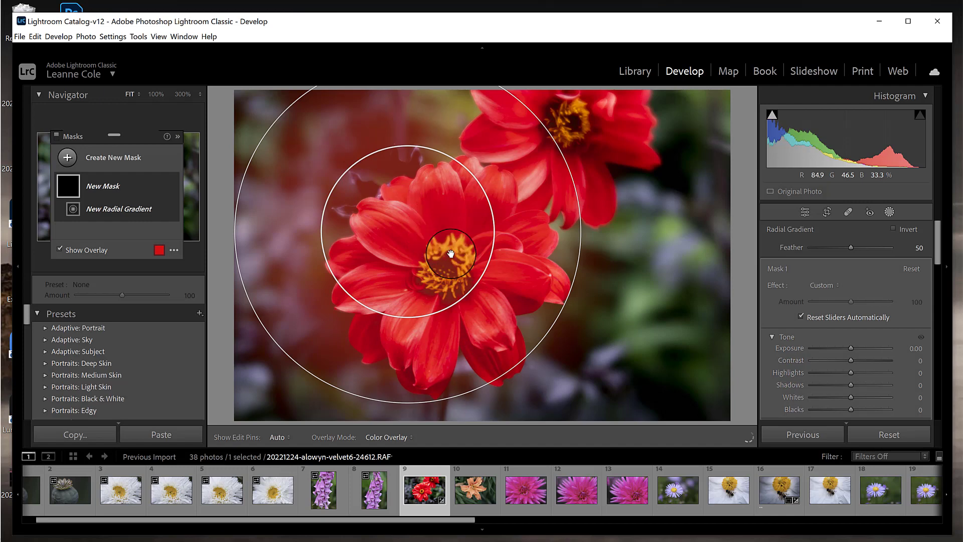
{"action": "left_click_drag", "start_coordinate": [432, 223], "coordinate": [409, 221]}
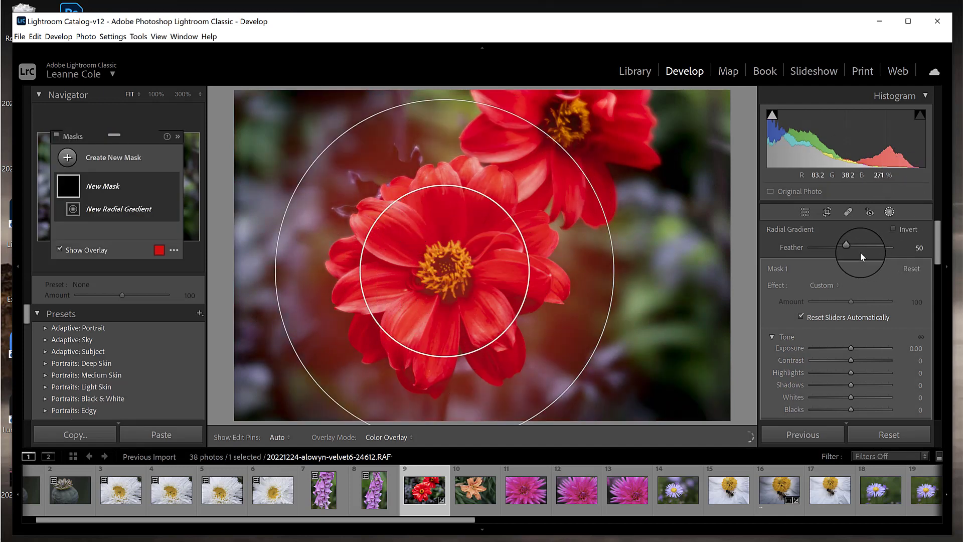
Step: Invert the radial gradient mask and darken the flower's surroundings at Exposure −0.90 with the overlay hidden
{"action": "left_click", "coordinate": [893, 229]}
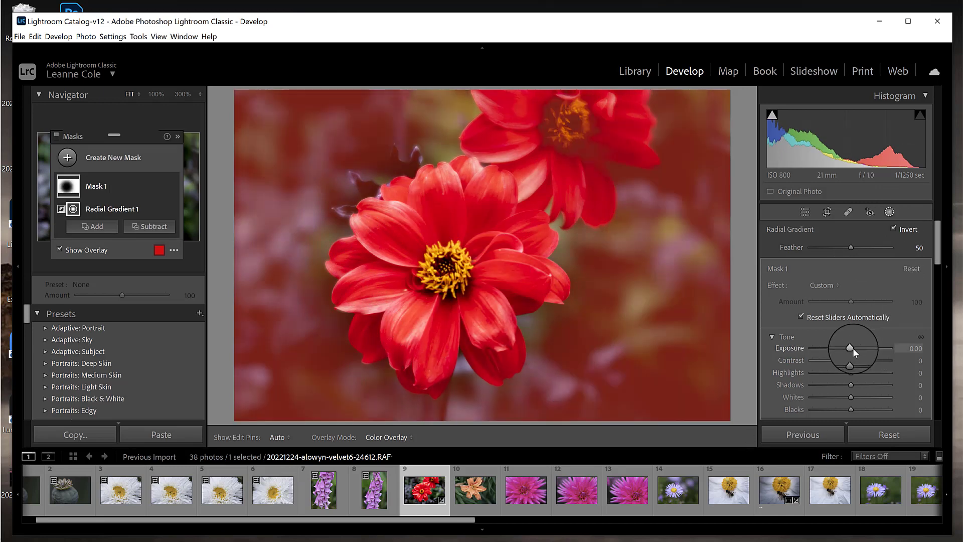
{"action": "key", "text": "o"}
{"action": "mouse_move", "coordinate": [853, 347]}
{"action": "left_mouse_down"}
{"action": "mouse_move", "coordinate": [830, 348]}
{"action": "mouse_move", "coordinate": [841, 350]}
{"action": "left_mouse_up"}
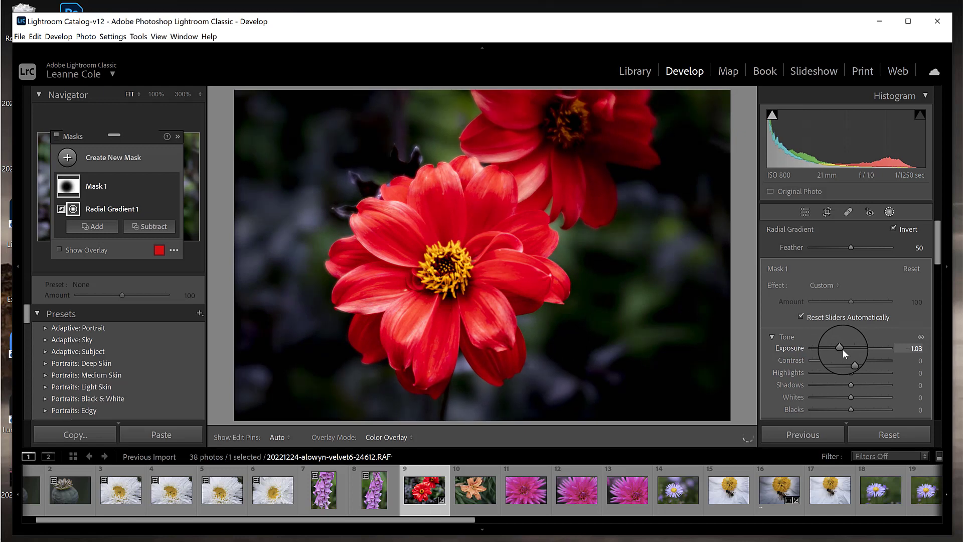
{"action": "left_click_drag", "start_coordinate": [842, 349], "coordinate": [843, 348]}
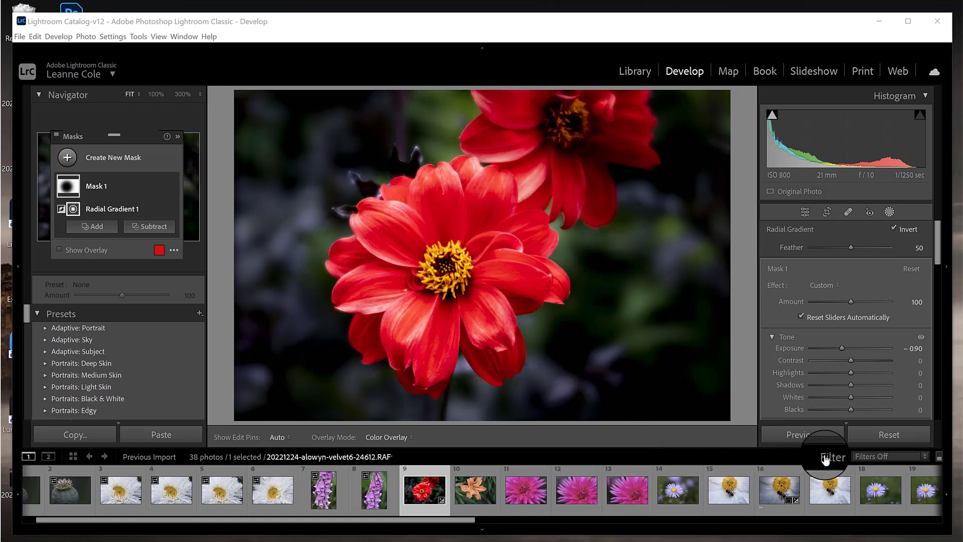
Step: Filter the filmstrip to show only rated photos
{"action": "left_click", "coordinate": [883, 457]}
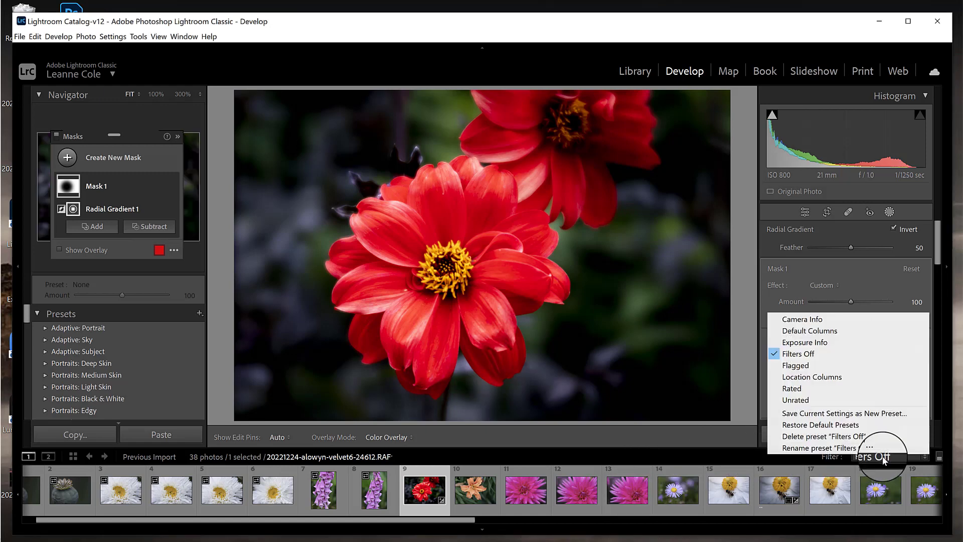
{"action": "left_click", "coordinate": [819, 354]}
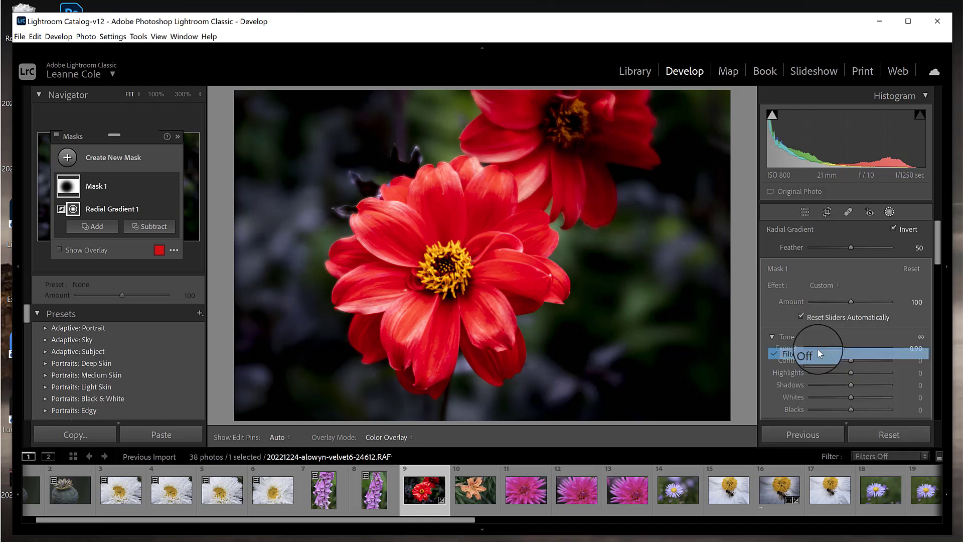
{"action": "left_click", "coordinate": [924, 457]}
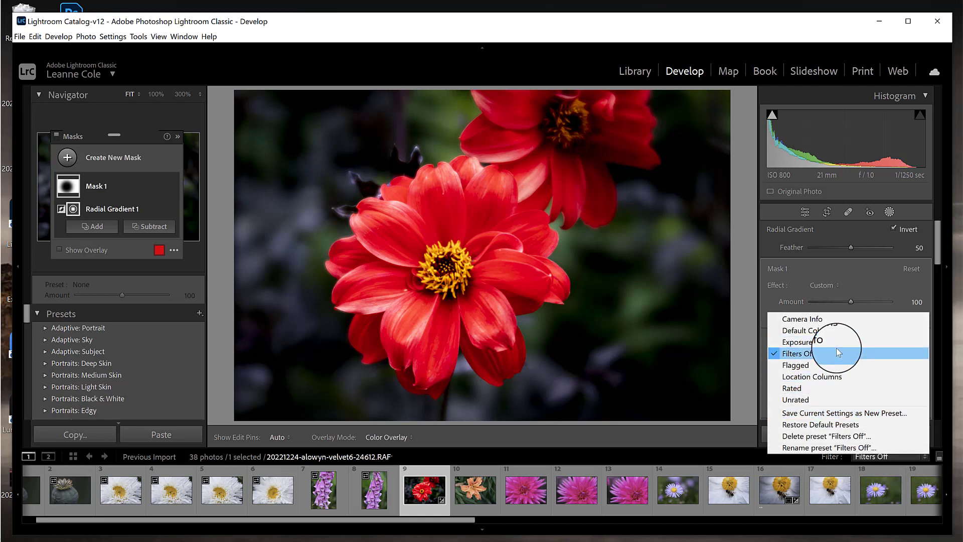
{"action": "left_click", "coordinate": [841, 389]}
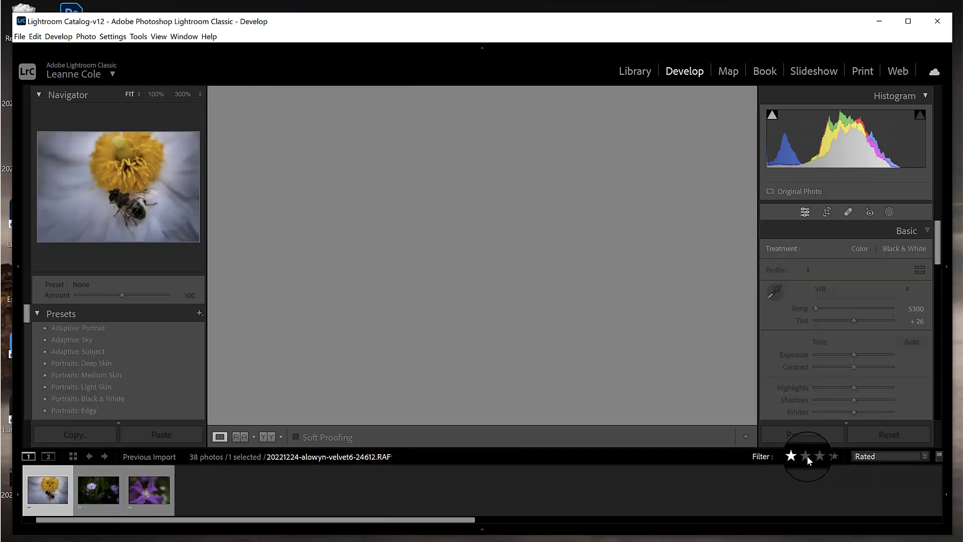
Step: Clear the rating filter, rate the red flower photo 2 stars, and filter the filmstrip to 2 stars and higher
{"action": "left_click", "coordinate": [807, 456]}
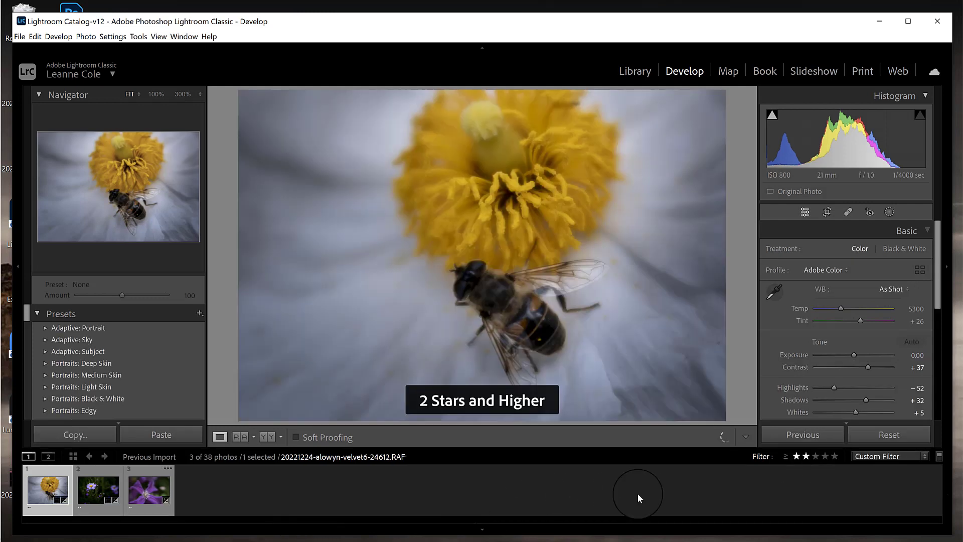
{"action": "left_click", "coordinate": [808, 455]}
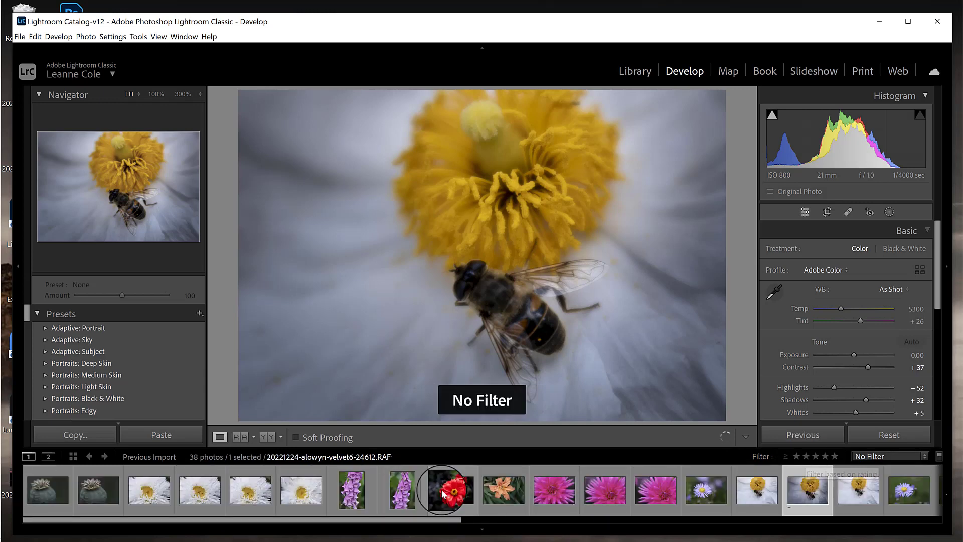
{"action": "left_click", "coordinate": [448, 494]}
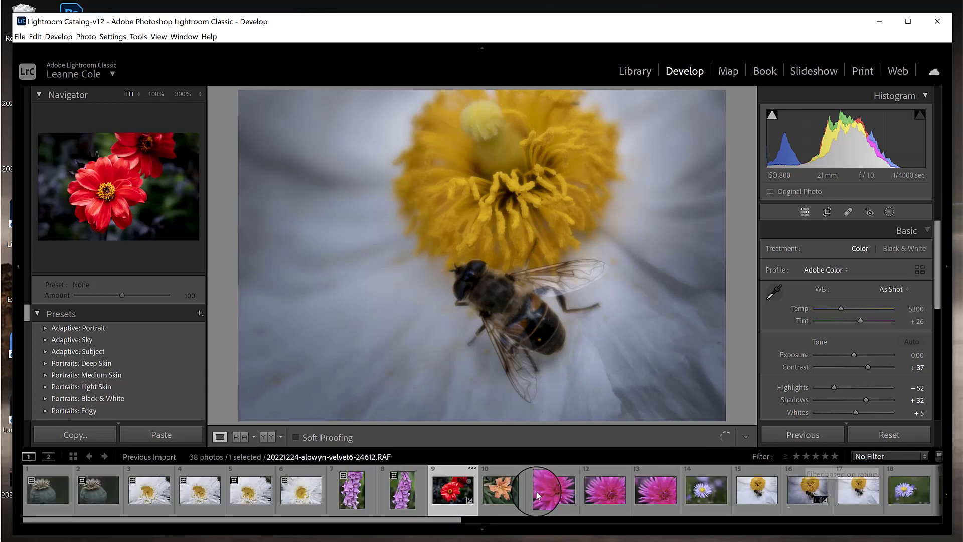
{"action": "key", "text": "2"}
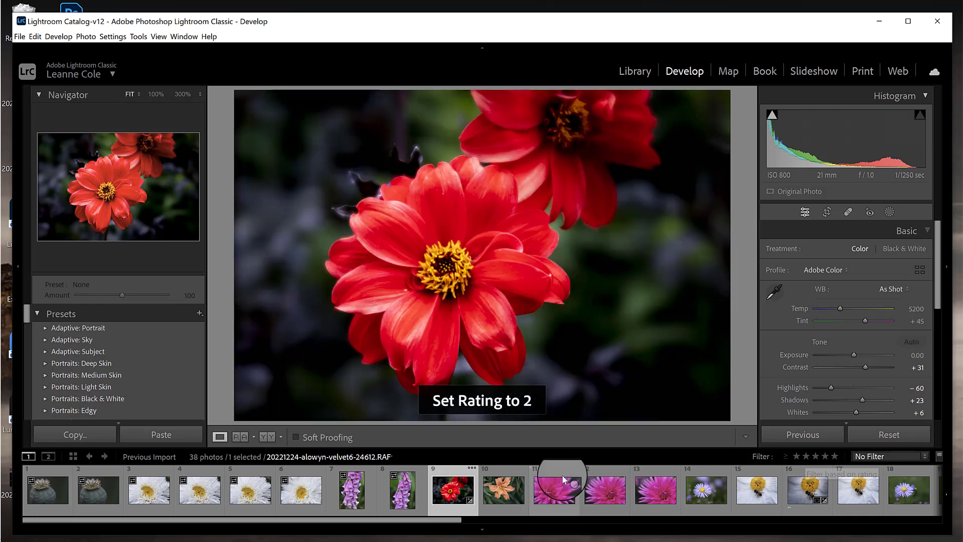
{"action": "left_click", "coordinate": [806, 456]}
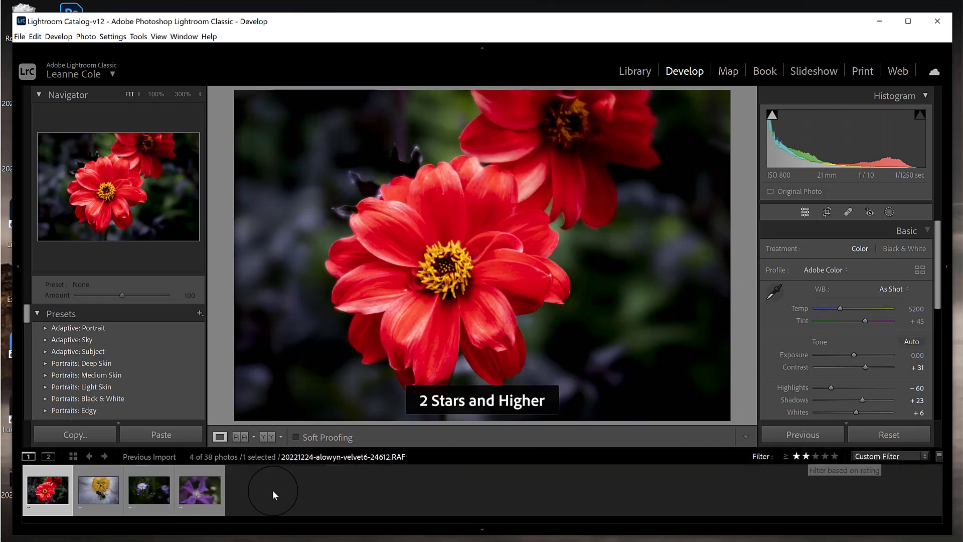
Step: Select all the filtered photos and open their export settings from the Library module
{"action": "key", "text": "ctrl+a"}
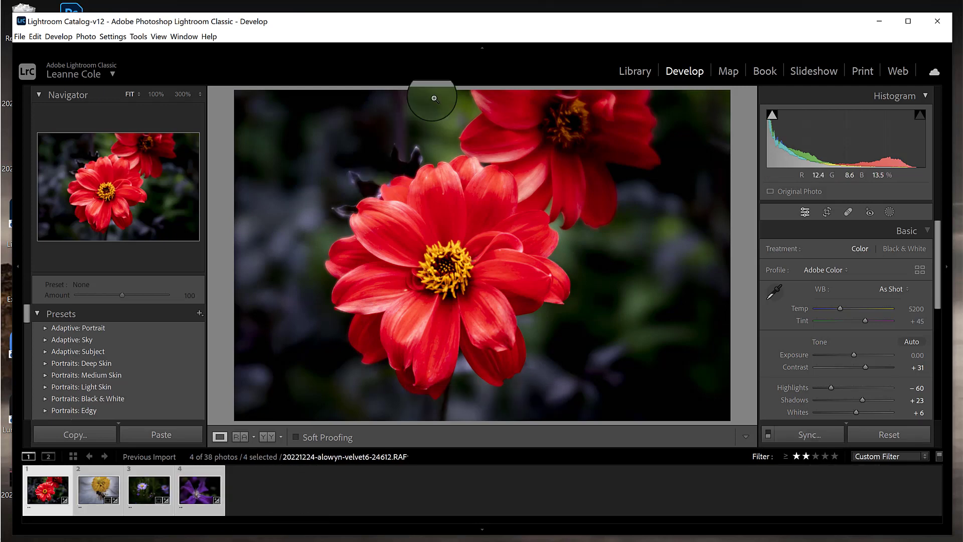
{"action": "left_click", "coordinate": [634, 71]}
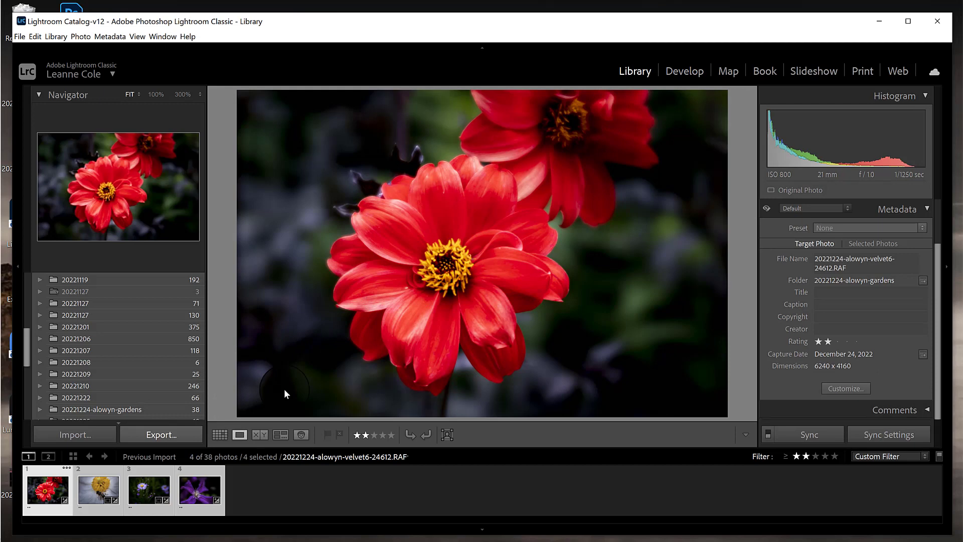
{"action": "key", "text": "ctrl+shift+e"}
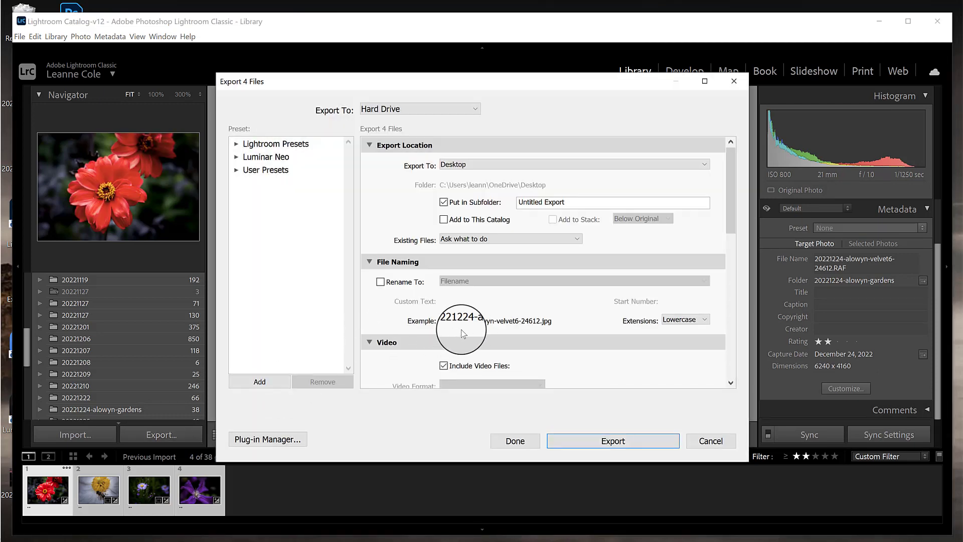
Step: Set the export location to the same folder as the original photo, in a subfolder named low-res, with renaming off
{"action": "double_click", "coordinate": [588, 199]}
{"action": "double_click", "coordinate": [587, 199]}
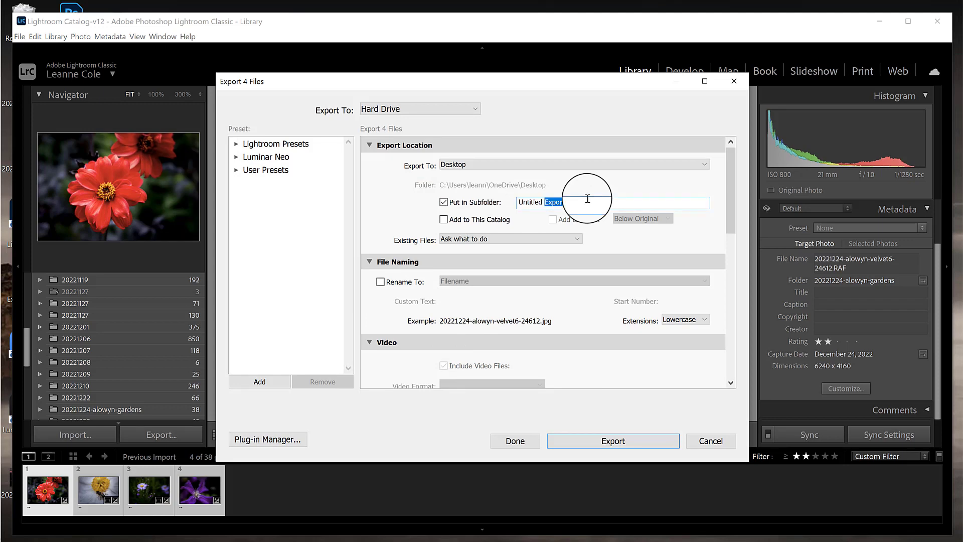
{"action": "left_click_drag", "start_coordinate": [588, 199], "coordinate": [472, 203]}
{"action": "left_click", "coordinate": [540, 199]}
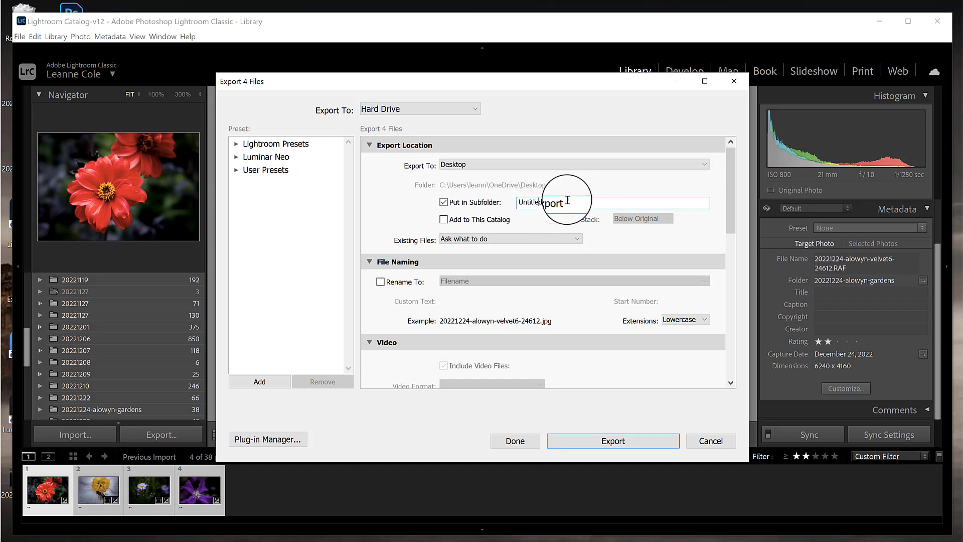
{"action": "left_click_drag", "start_coordinate": [567, 200], "coordinate": [520, 208]}
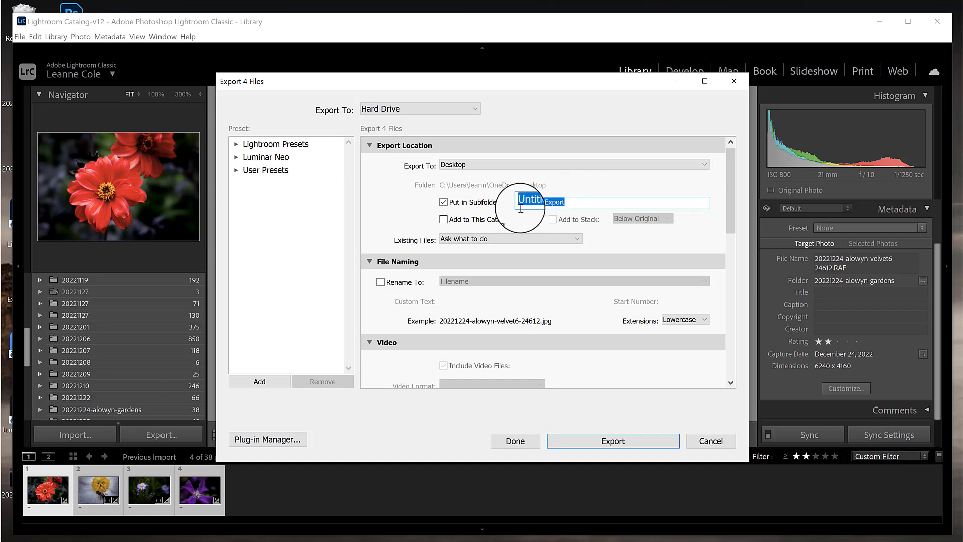
{"action": "left_click", "coordinate": [472, 165]}
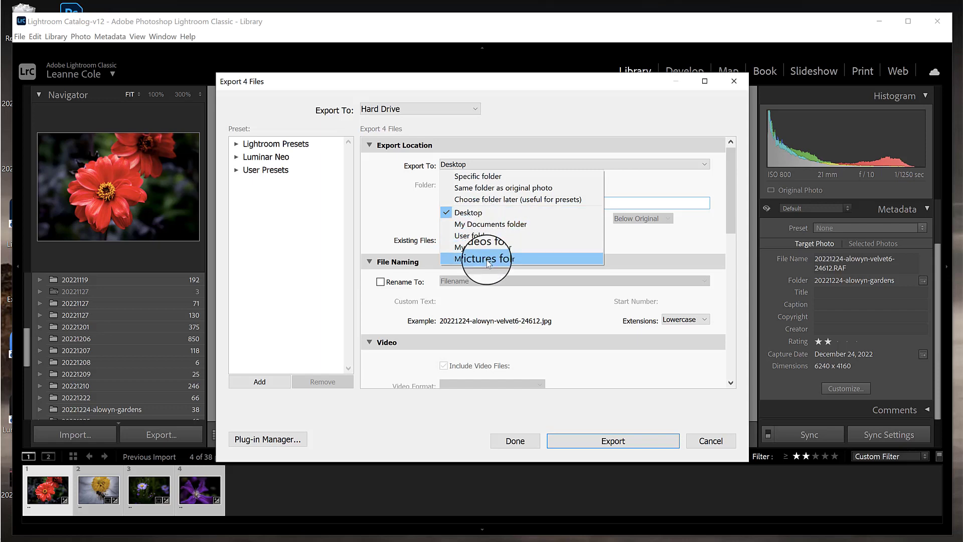
{"action": "left_click", "coordinate": [482, 188]}
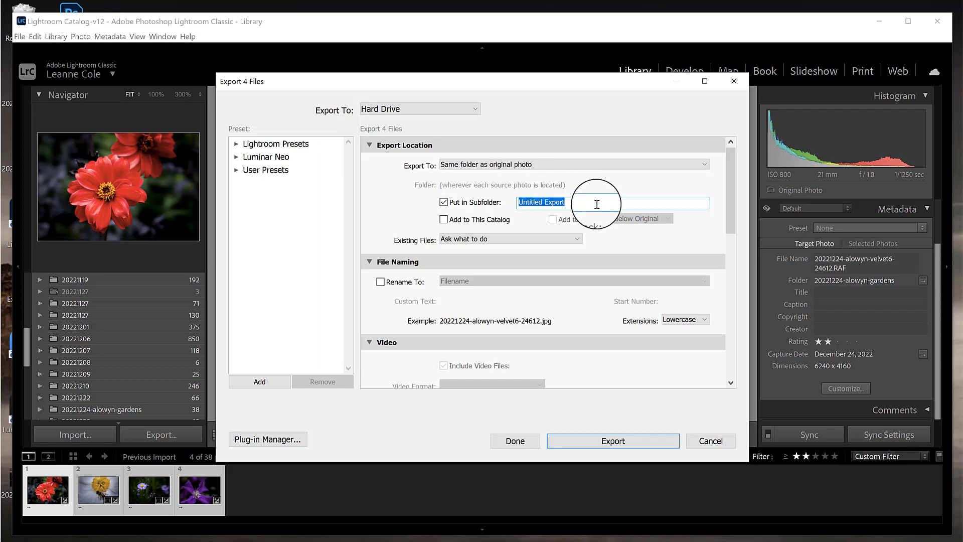
{"action": "key", "text": "BackSpace"}
{"action": "type", "text": "low -re"}
{"action": "key", "text": "BackSpace"}
{"action": "key", "text": "BackSpace"}
{"action": "key", "text": "BackSpace"}
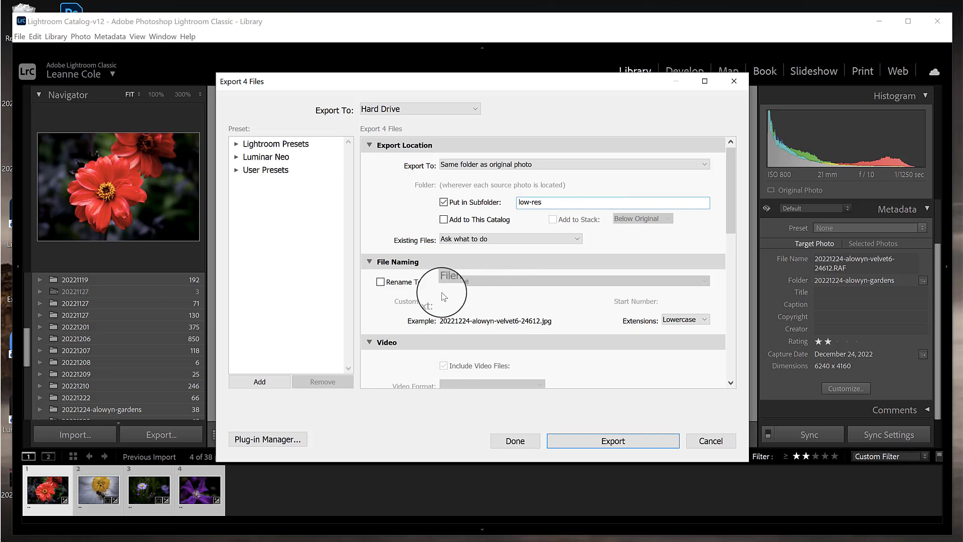
{"action": "left_click", "coordinate": [380, 282]}
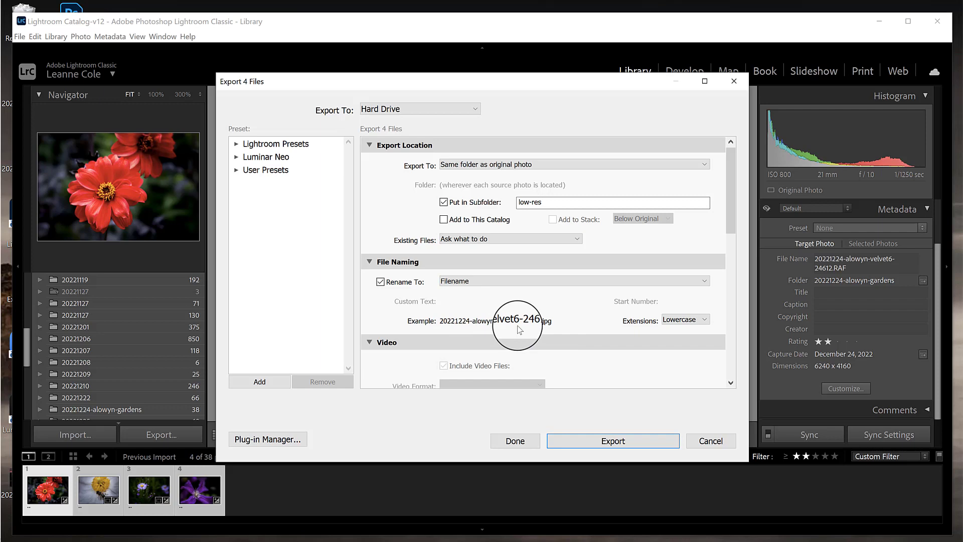
{"action": "left_click", "coordinate": [380, 281]}
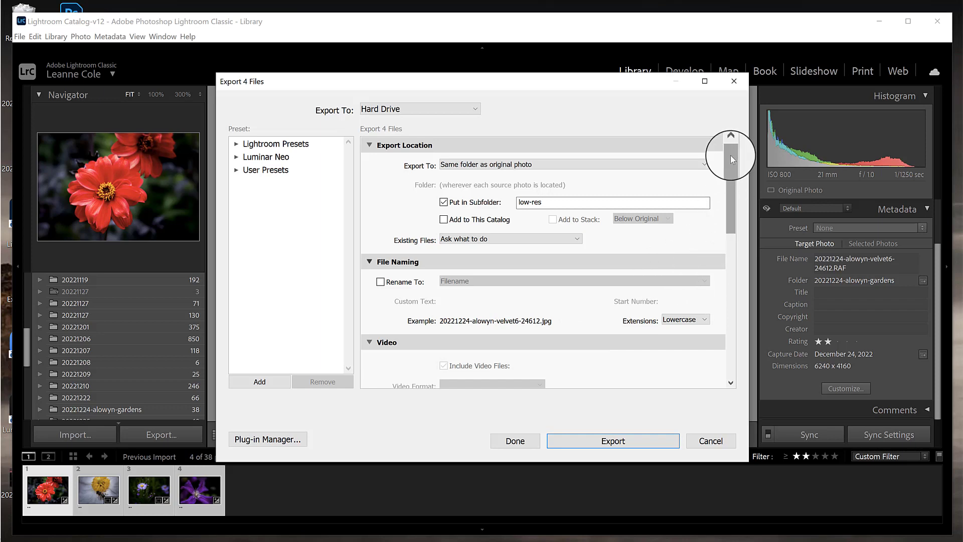
Step: Resize the exports to fit 1000 × 1000 pixels at 150 pixels per inch and enable Standard output sharpening for Screen
{"action": "left_click_drag", "start_coordinate": [730, 155], "coordinate": [734, 261]}
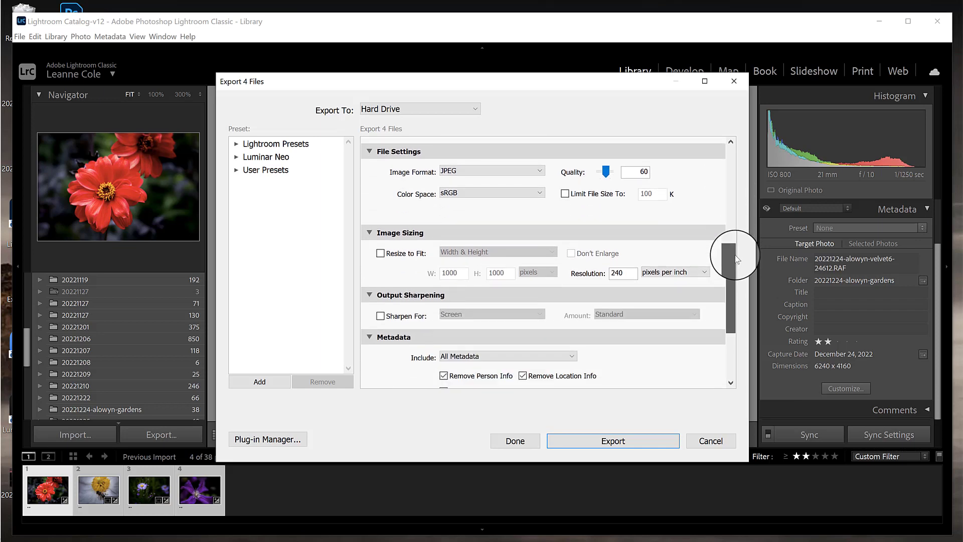
{"action": "left_click", "coordinate": [381, 254]}
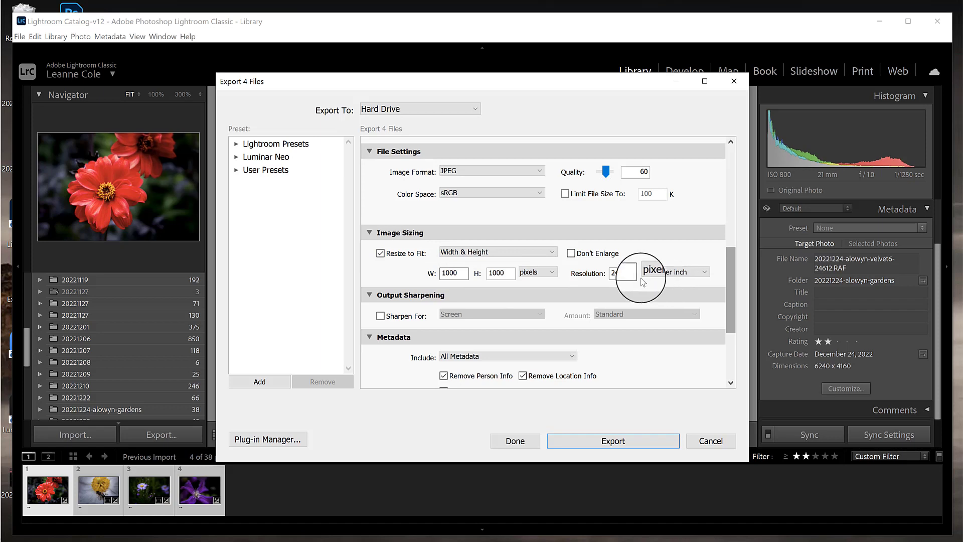
{"action": "double_click", "coordinate": [622, 273]}
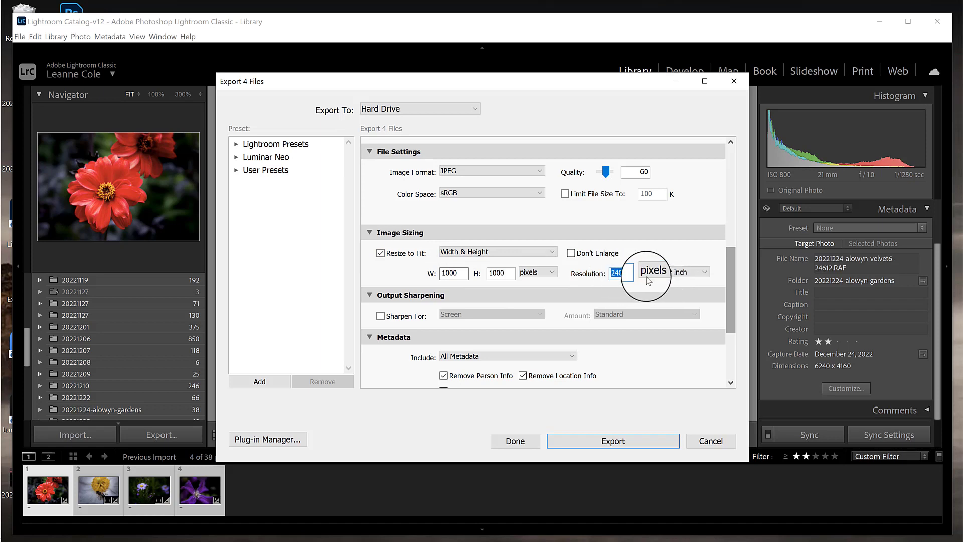
{"action": "type", "text": "150"}
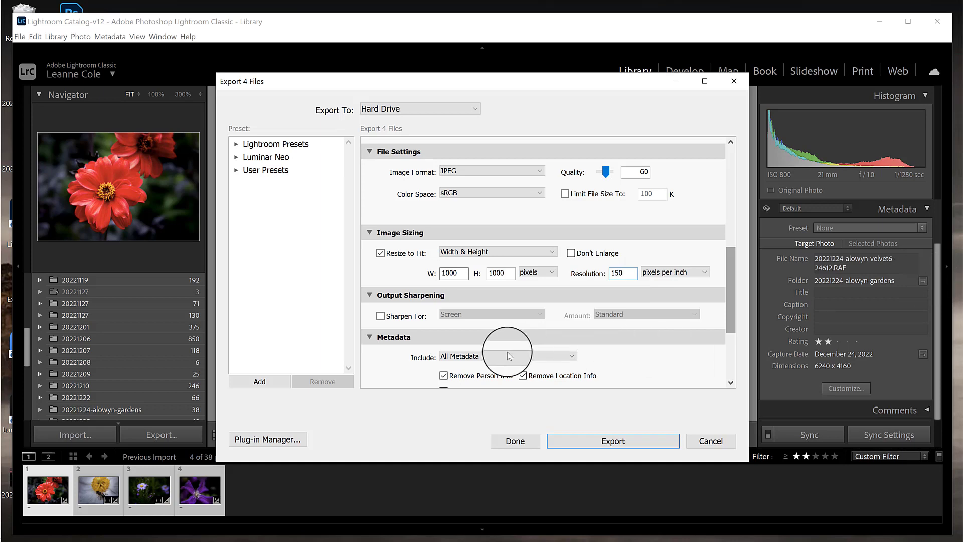
{"action": "left_click", "coordinate": [379, 315]}
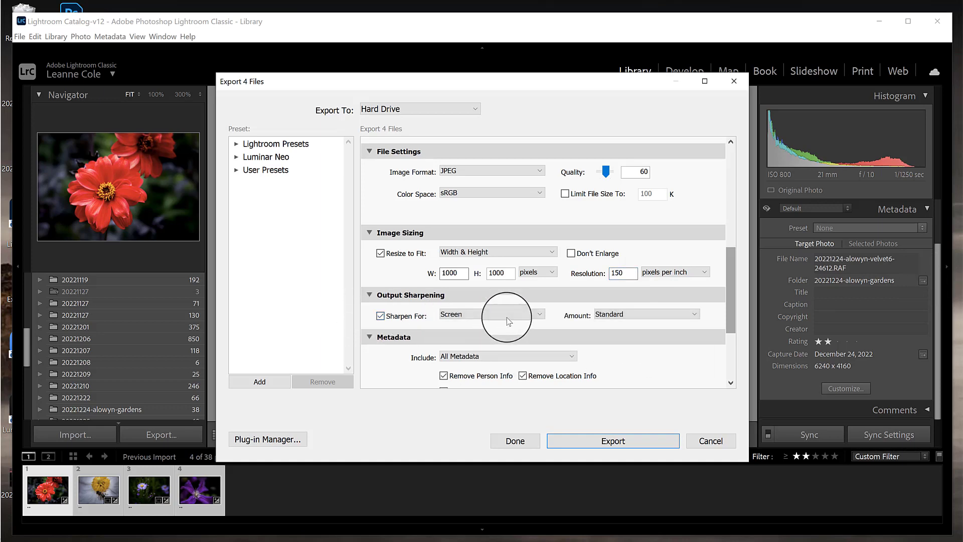
Step: Set the after-export action to Show in Explorer and export the selected photos
{"action": "left_click_drag", "start_coordinate": [730, 254], "coordinate": [731, 295]}
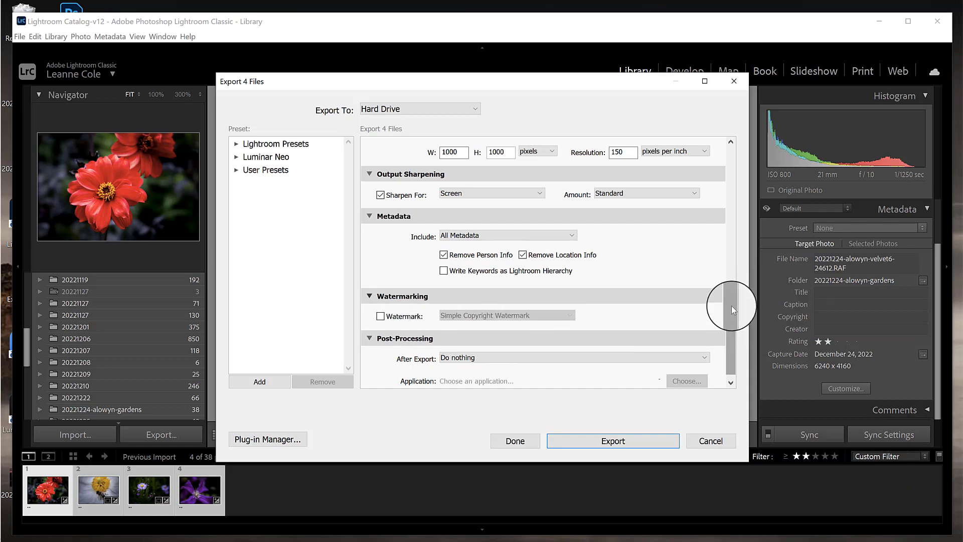
{"action": "scroll", "coordinate": [731, 305], "scroll_direction": "down", "scroll_amount": 1}
{"action": "left_click", "coordinate": [702, 350]}
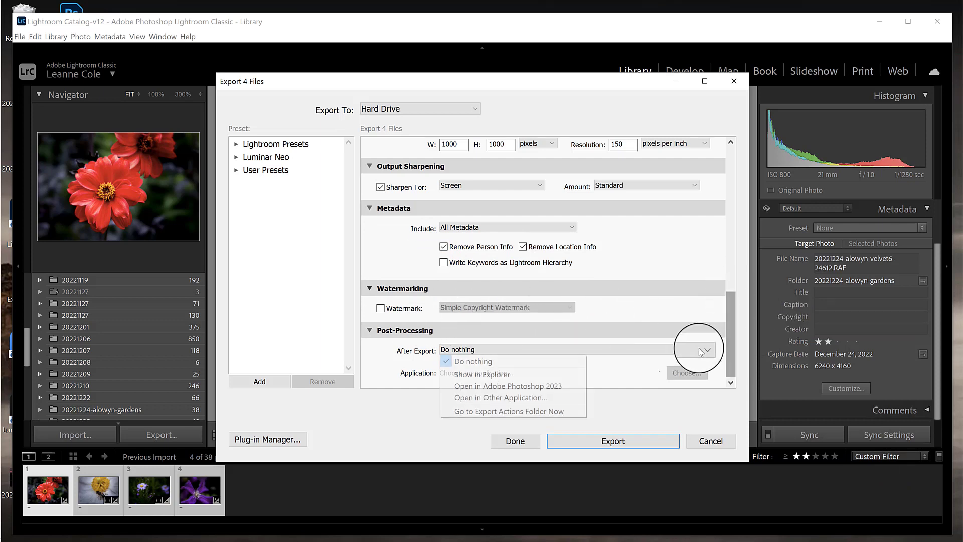
{"action": "left_click", "coordinate": [526, 374]}
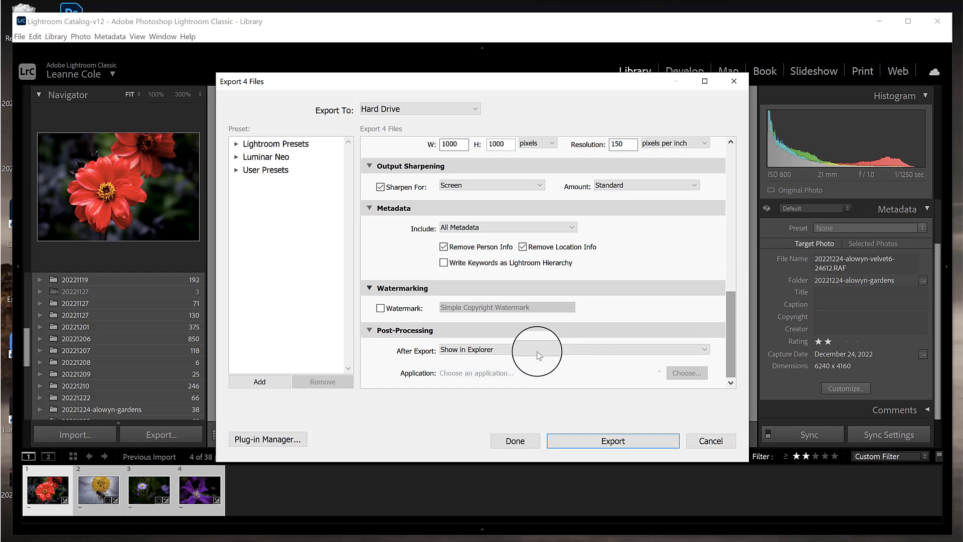
{"action": "left_click", "coordinate": [597, 443]}
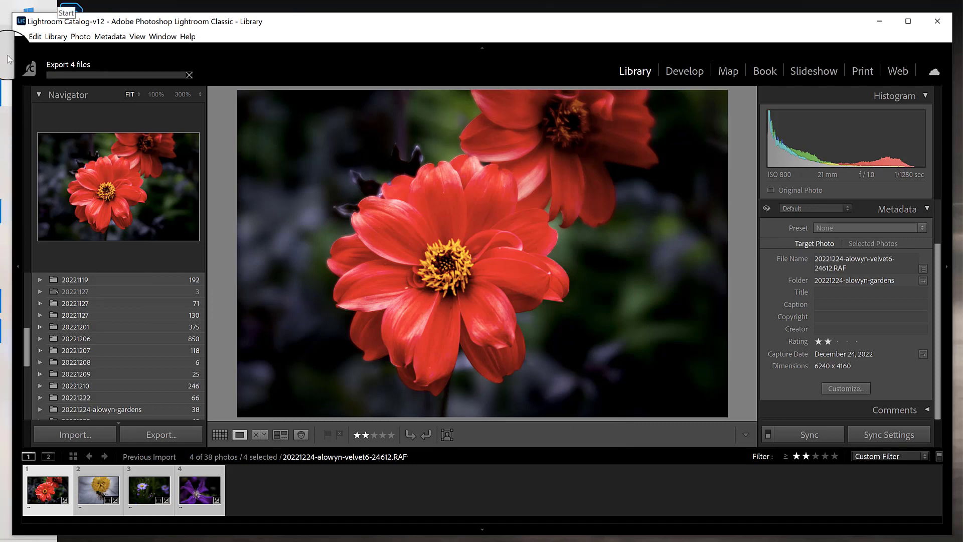
Step: Switch to the low-res folder in File Explorer and open the exported image 20221224-alowyn-velvet6-24612.jpg
{"action": "left_click", "coordinate": [9, 4]}
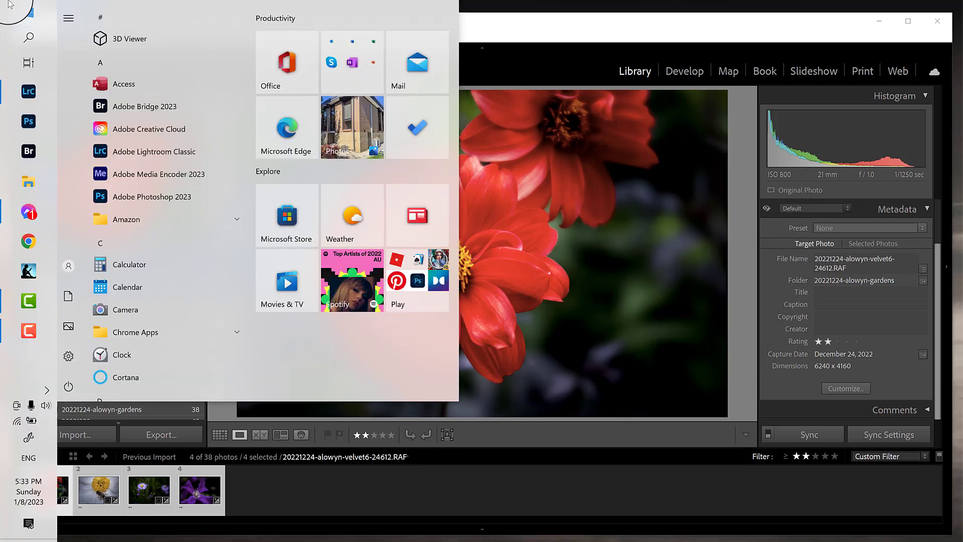
{"action": "left_click", "coordinate": [827, 369]}
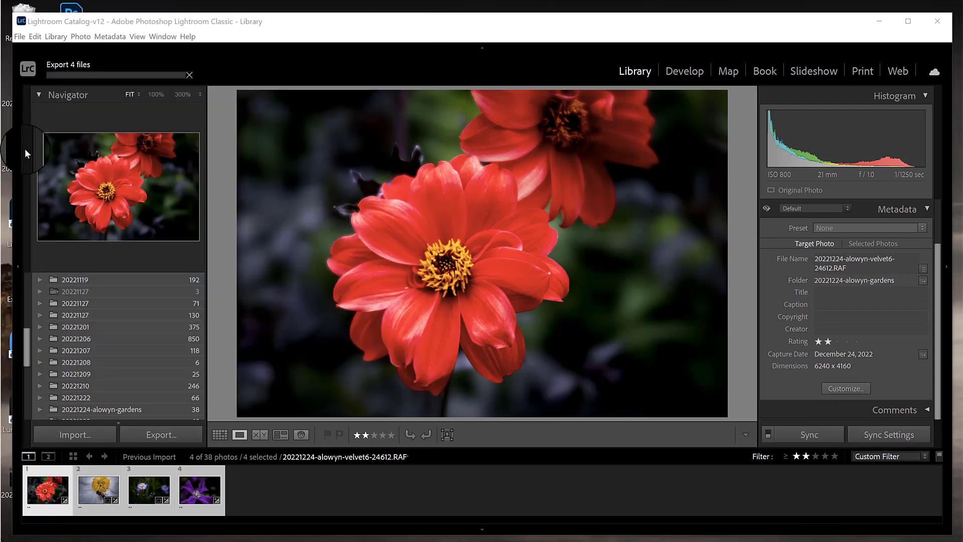
{"action": "mouse_move", "coordinate": [8, 187]}
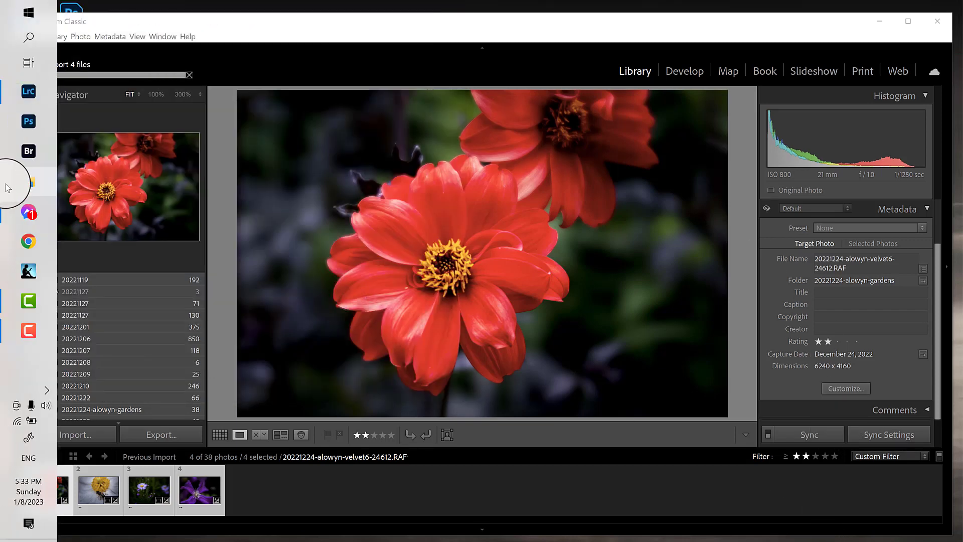
{"action": "left_click", "coordinate": [26, 181]}
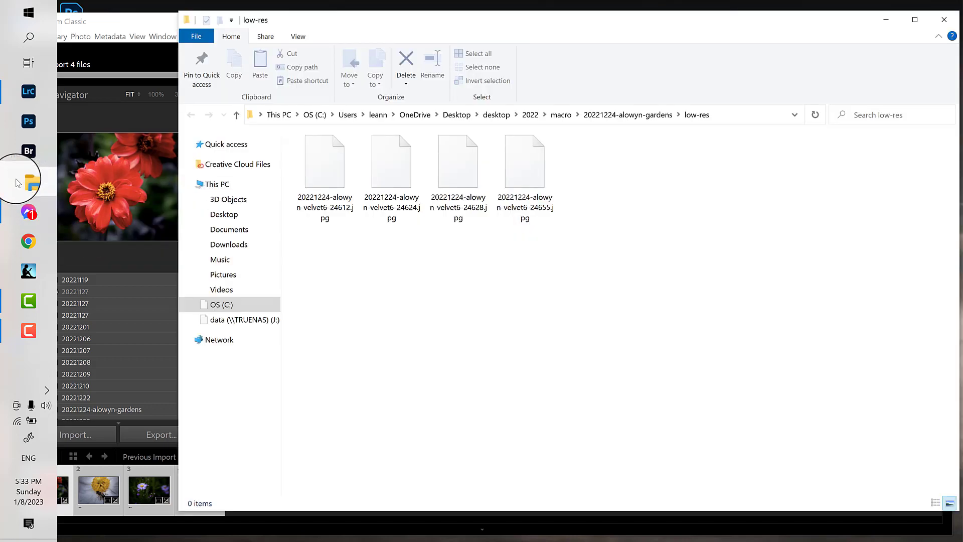
{"action": "left_click", "coordinate": [317, 184]}
{"action": "double_click", "coordinate": [317, 185]}
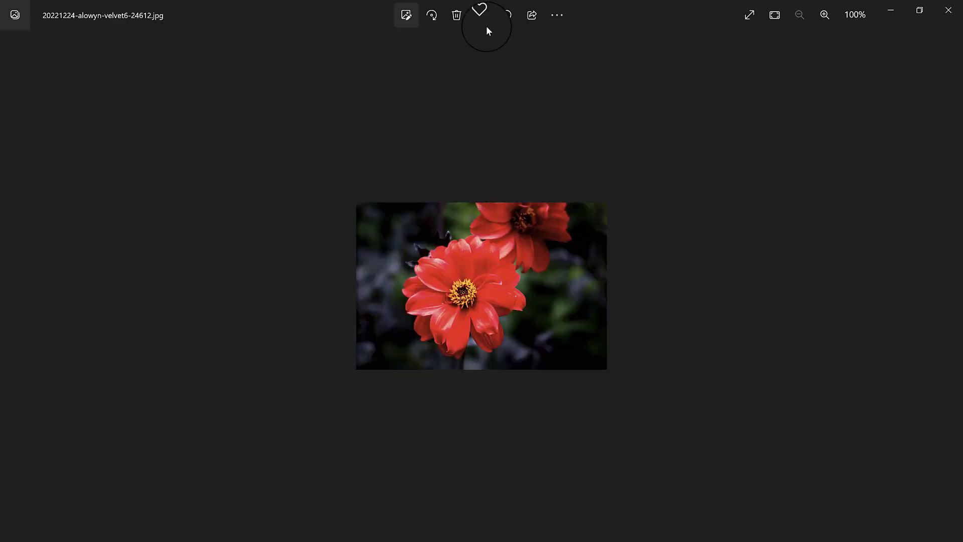
Step: Browse forward through the exported flower images and back again to check them
{"action": "left_click", "coordinate": [951, 296]}
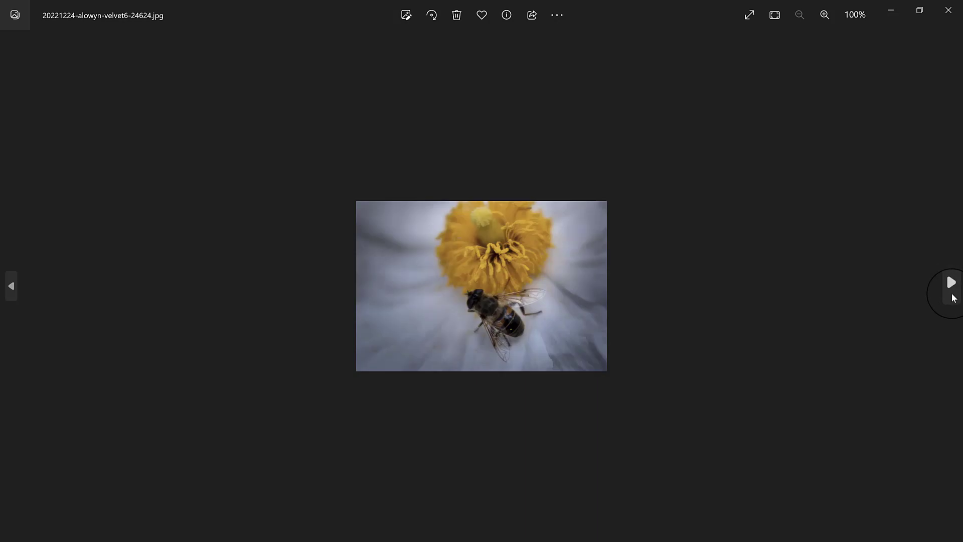
{"action": "left_click", "coordinate": [952, 296]}
{"action": "left_click", "coordinate": [952, 296]}
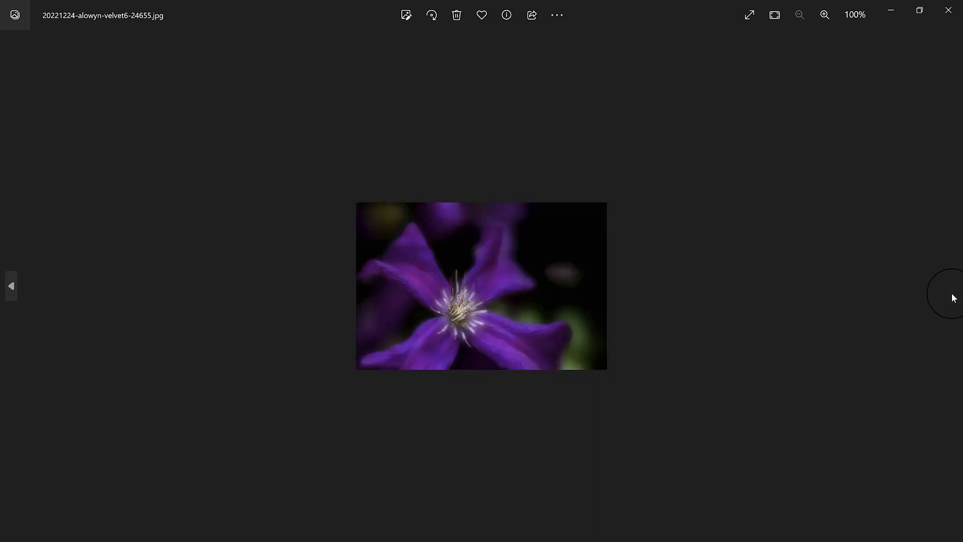
{"action": "key", "text": "Left"}
{"action": "key", "text": "Left"}
{"action": "key", "text": "Left"}
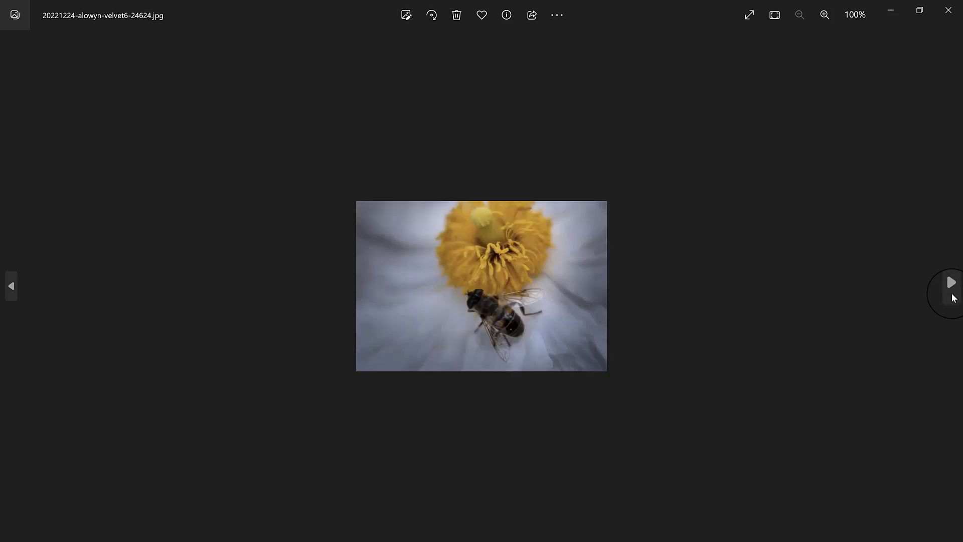